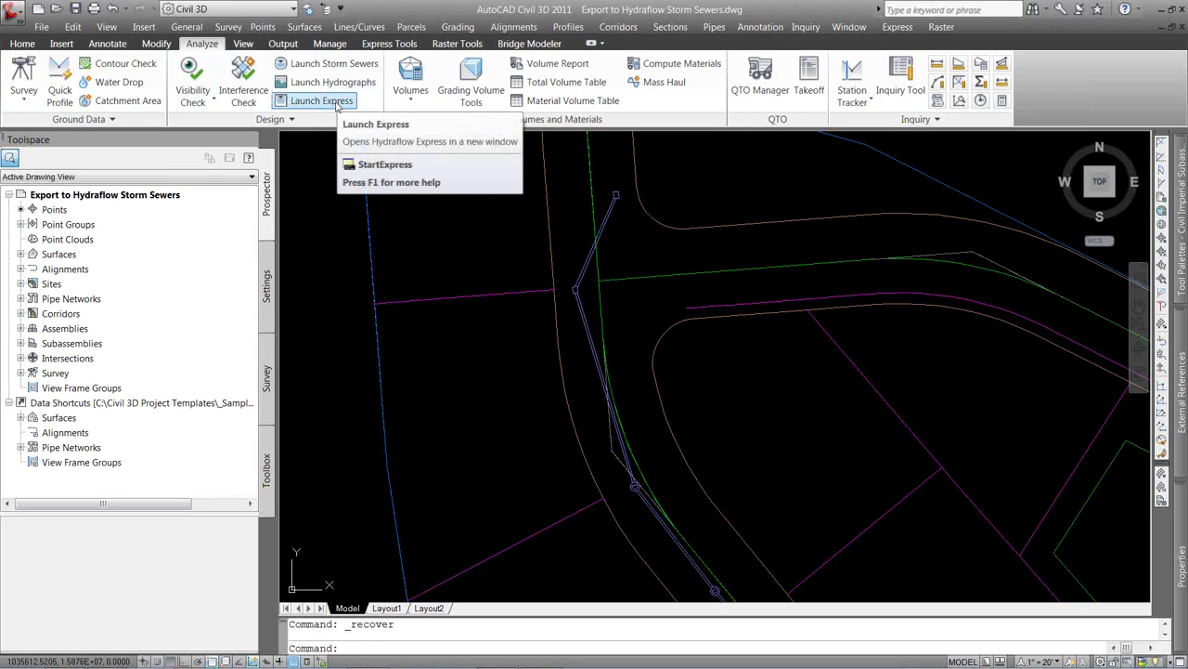
# Launch Hydraflow Express and preview the Channels, Inlets, Hydrology and Weirs calculators
pyautogui.click(339, 104)
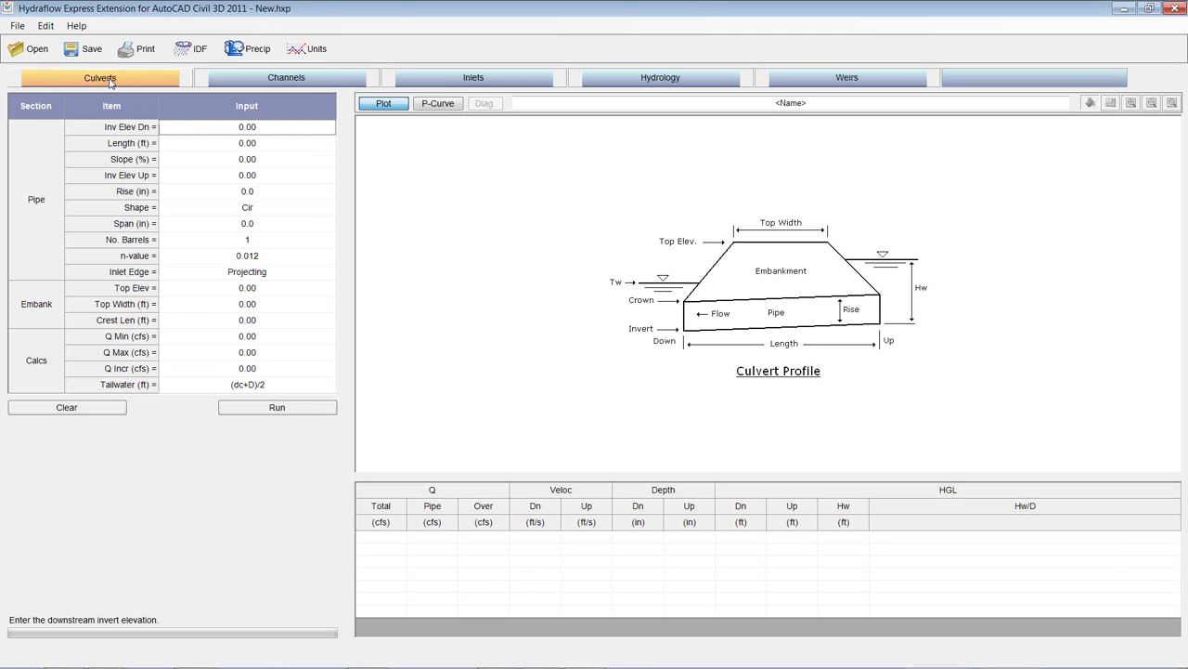
pyautogui.click(260, 78)
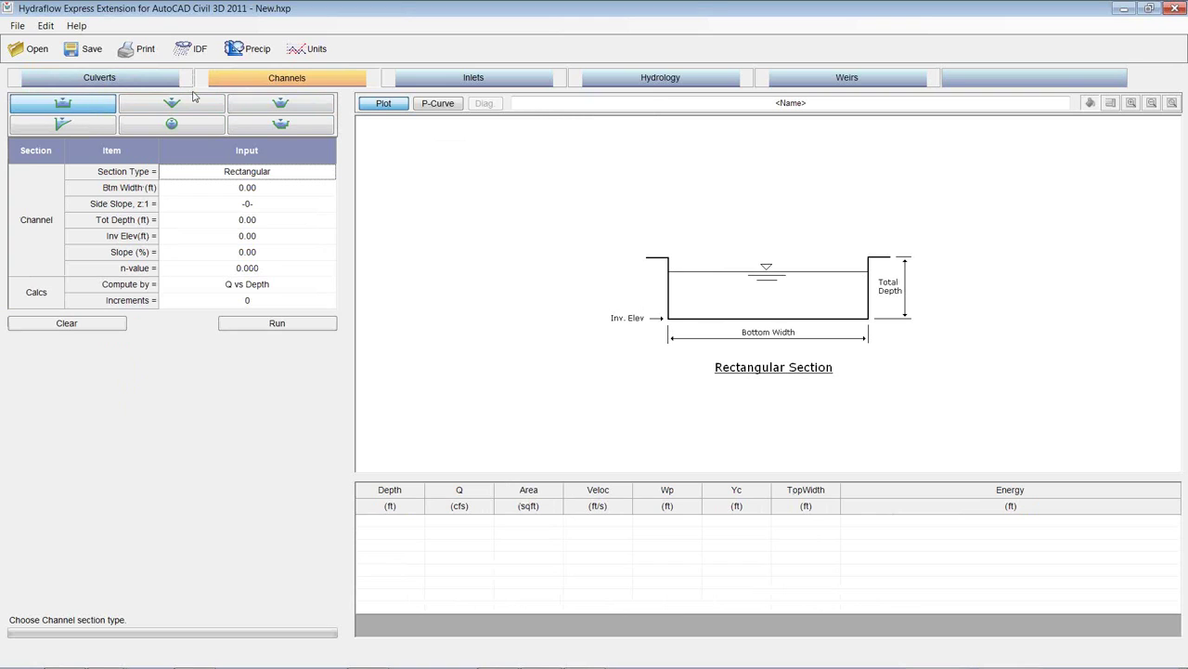
pyautogui.click(492, 78)
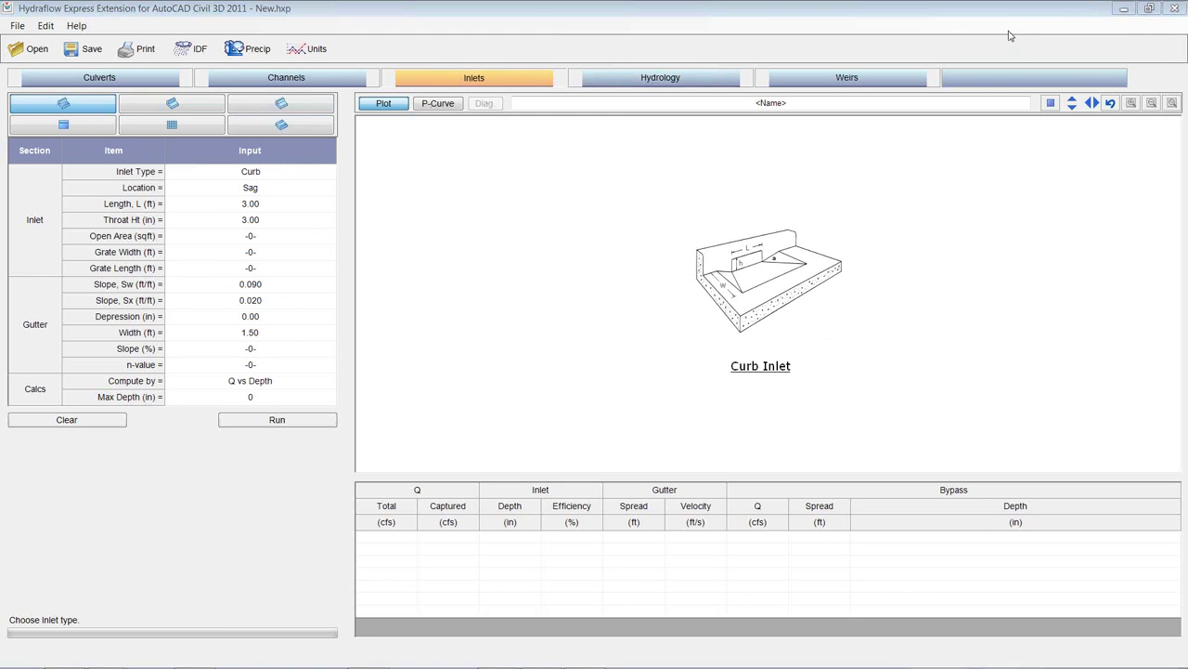
pyautogui.click(663, 79)
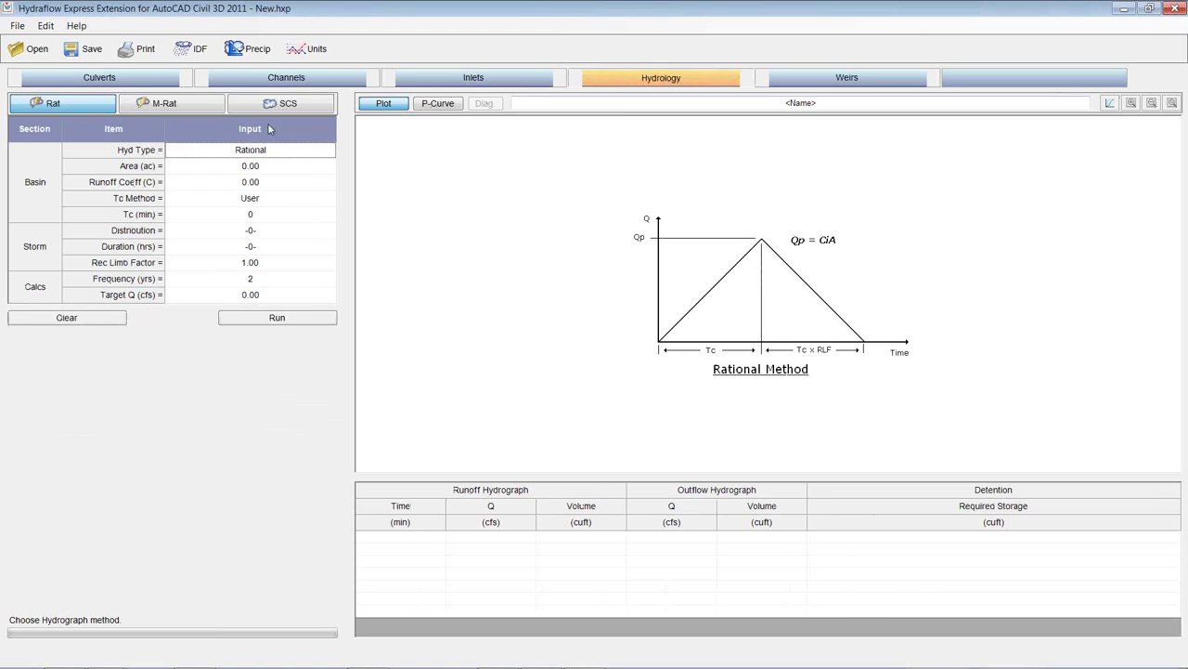
pyautogui.click(840, 78)
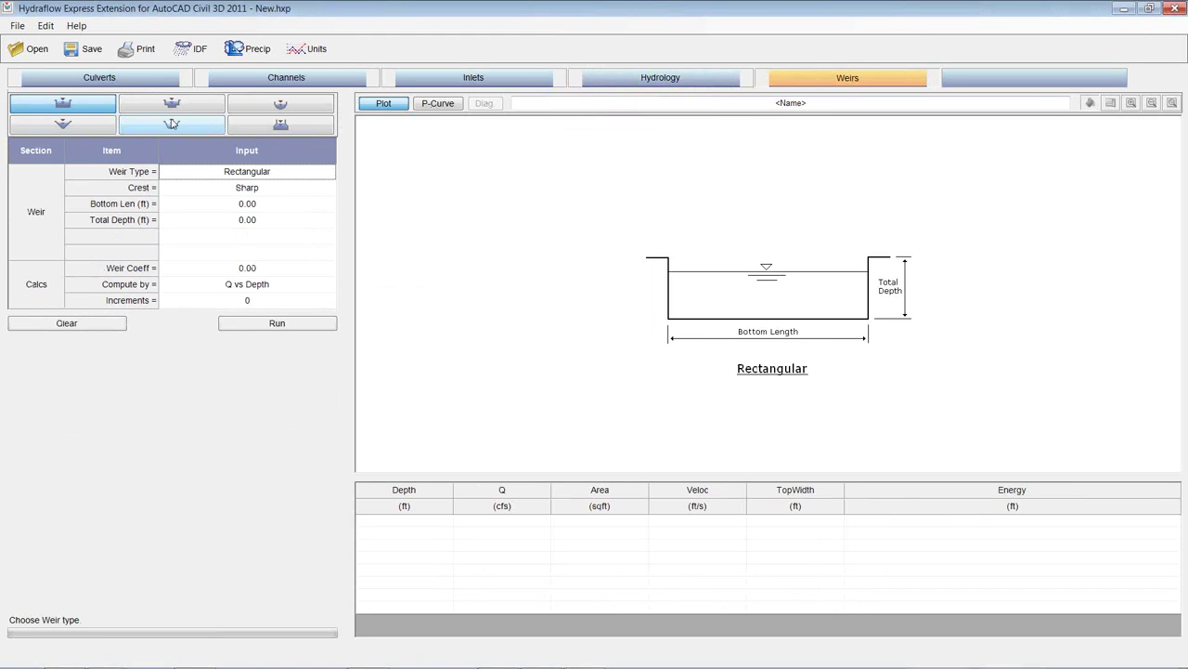
# On the Culverts tab, set downstream invert 100.00 and culvert length 37.23 ft
pyautogui.click(89, 81)
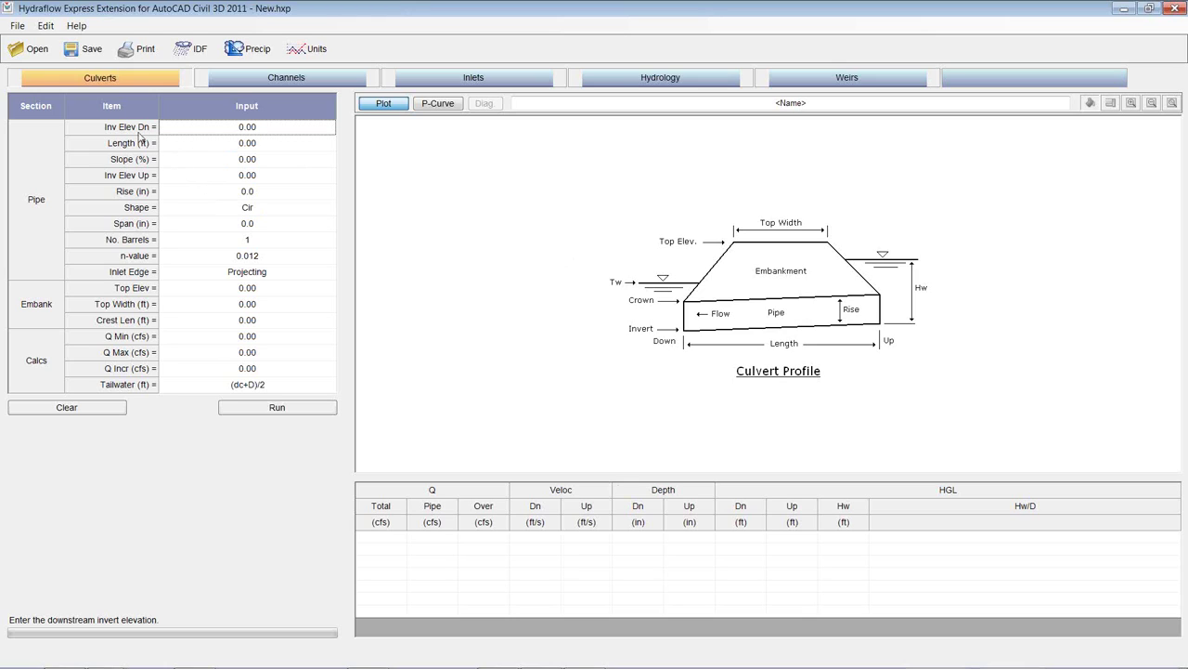
pyautogui.click(234, 130)
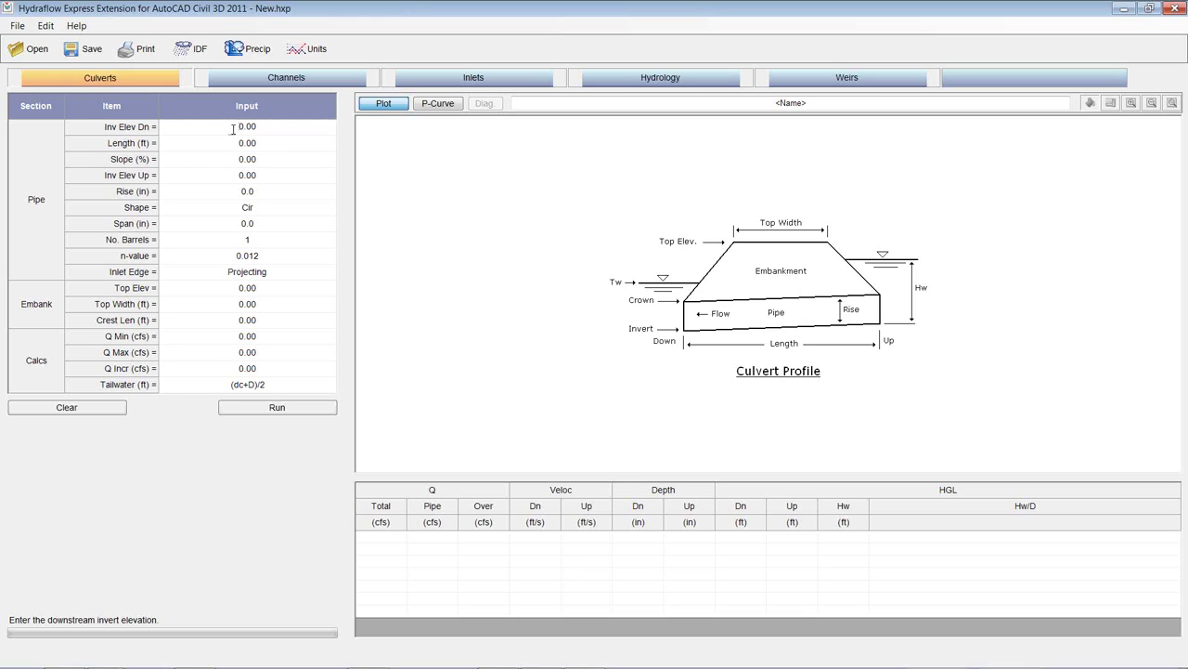
pyautogui.click(233, 129)
pyautogui.write('10')
pyautogui.press('Return')
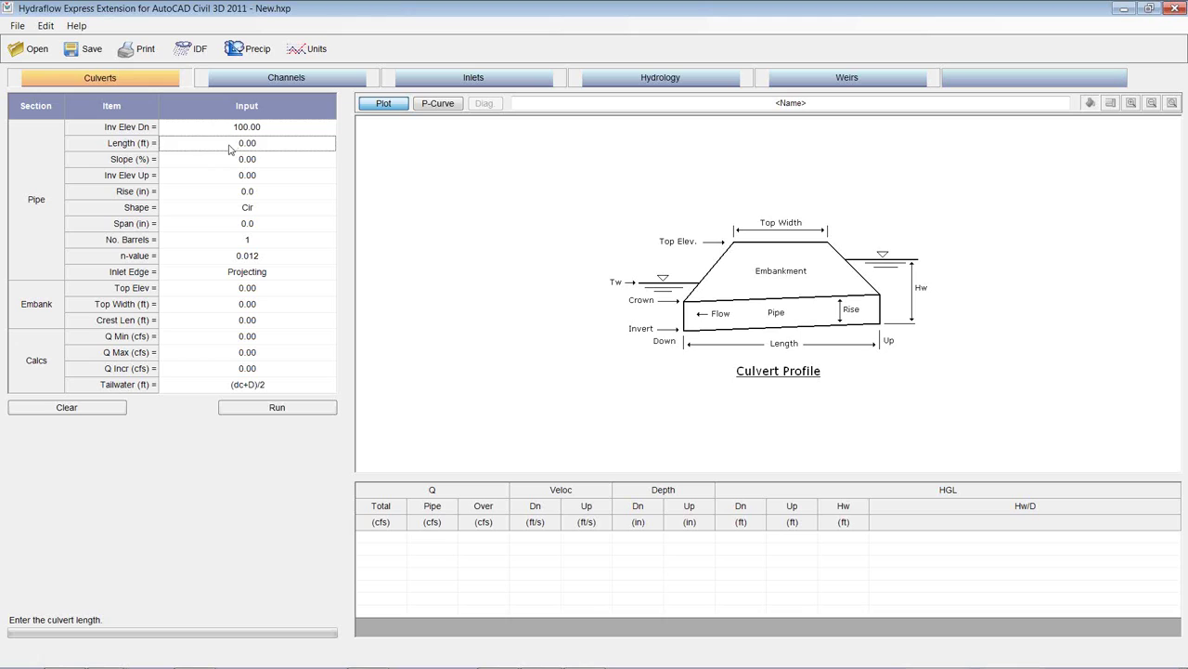
pyautogui.write('37.23')
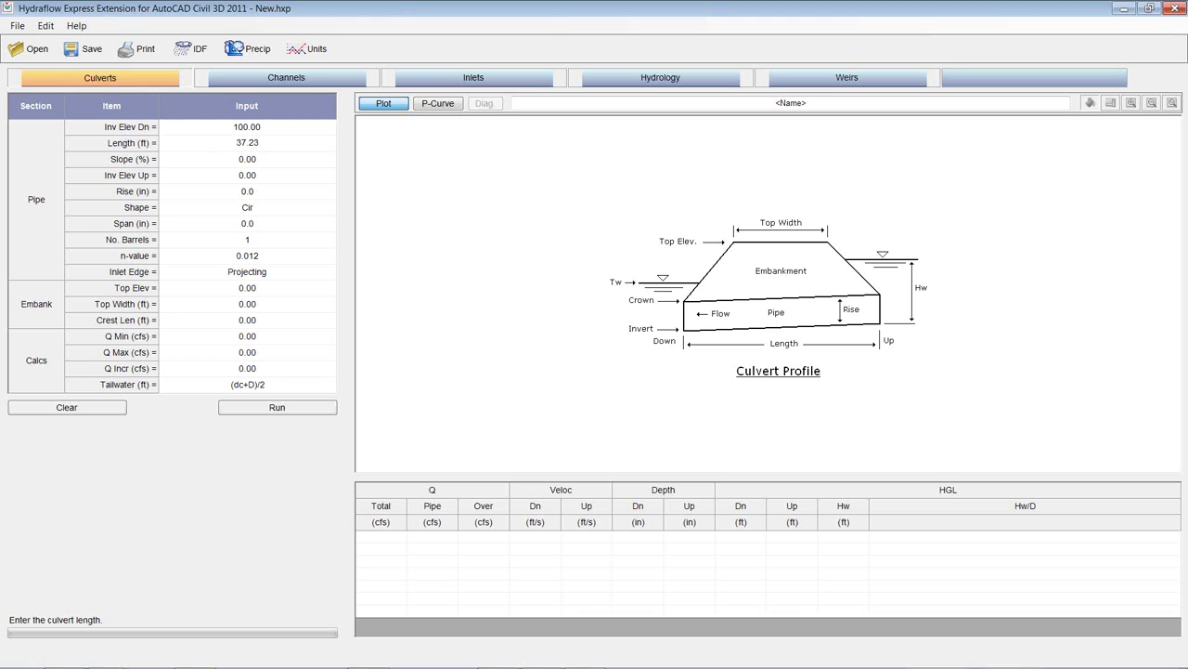
pyautogui.click(239, 163)
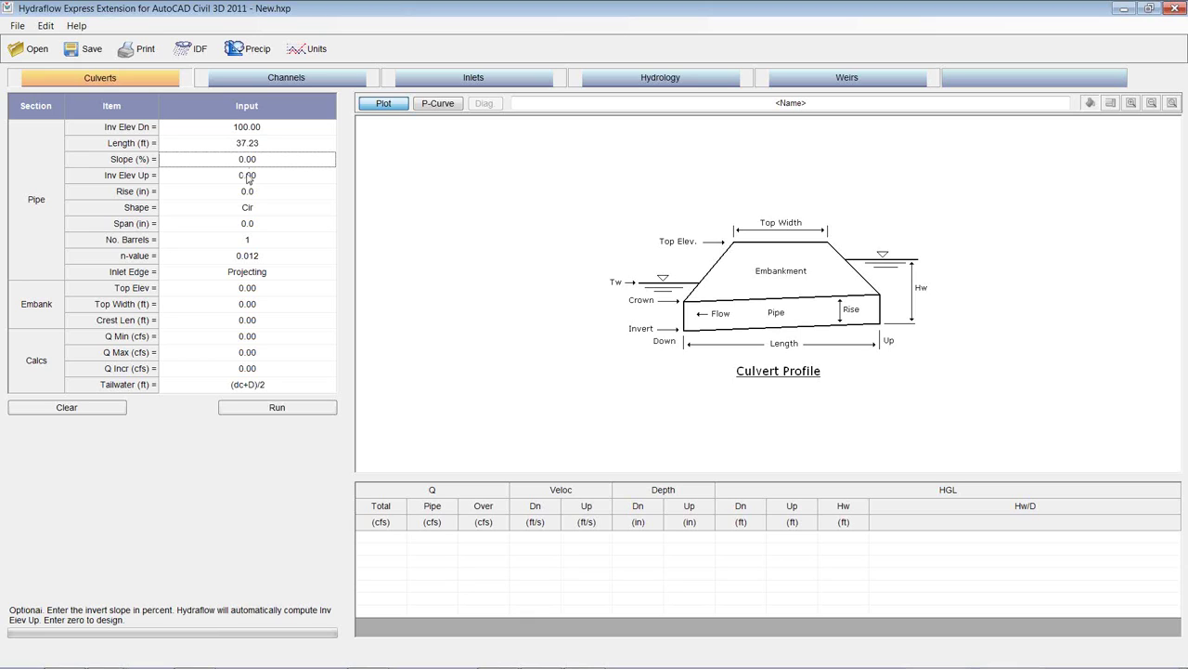
# Enter upstream invert 102.30, then set the slope to 1%, recomputing the upstream invert to 100.37
pyautogui.click(249, 179)
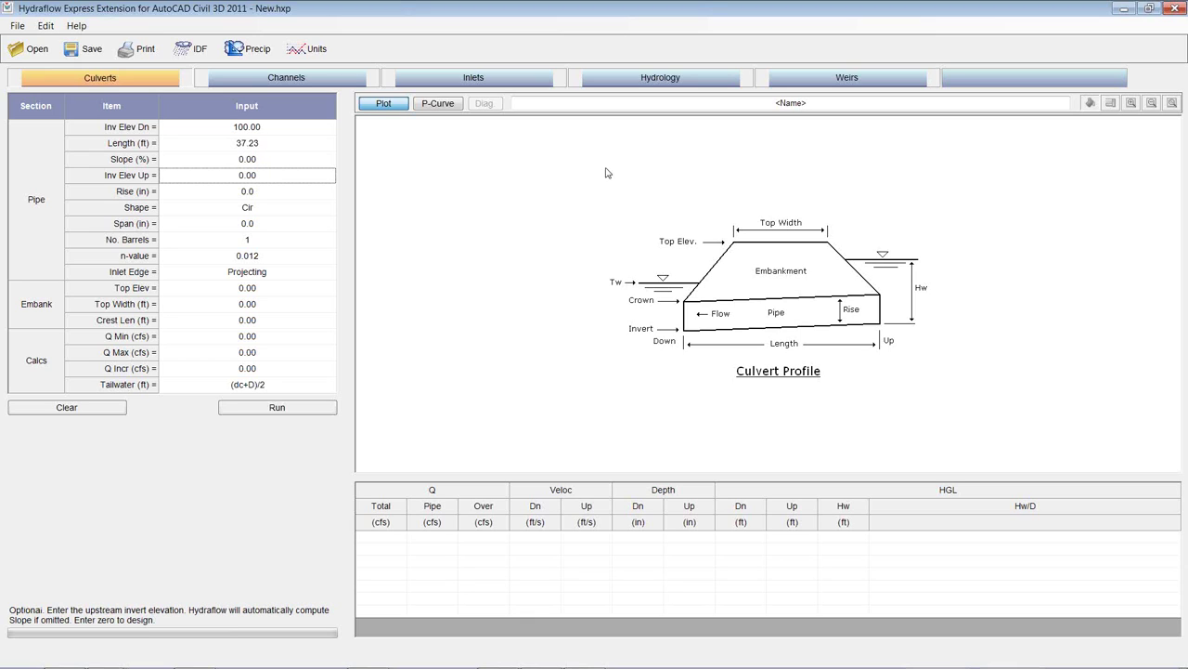
pyautogui.click(260, 177)
pyautogui.moveTo(259, 177); pyautogui.dragTo(228, 176)
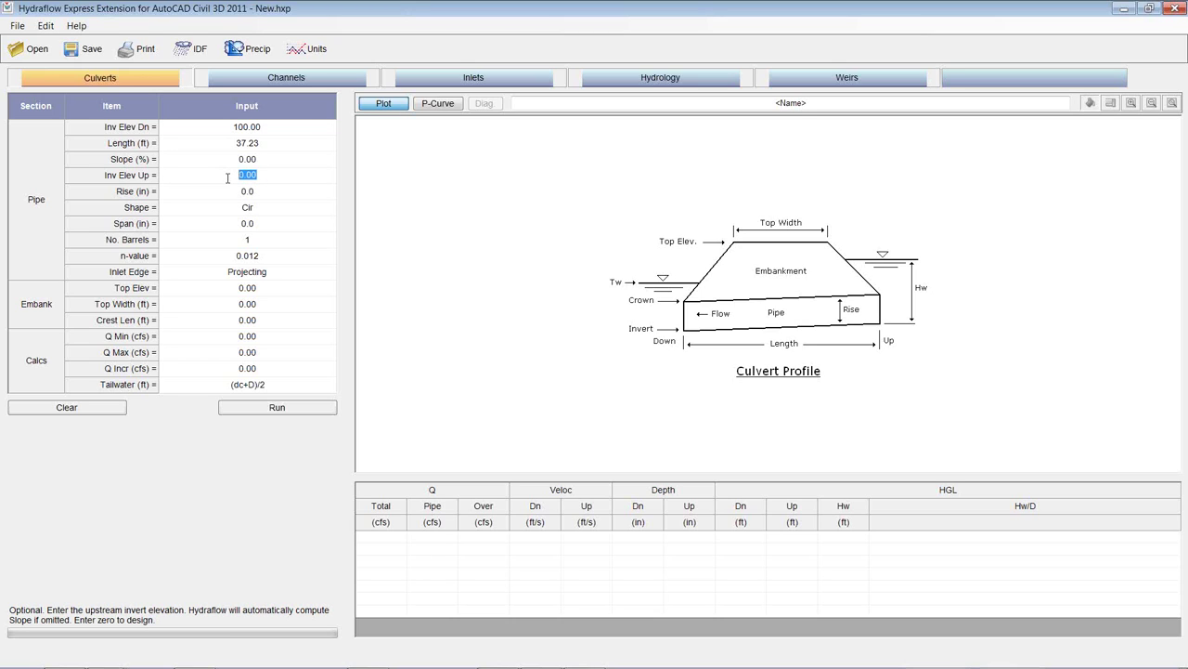
pyautogui.write('102.3')
pyautogui.click(238, 210)
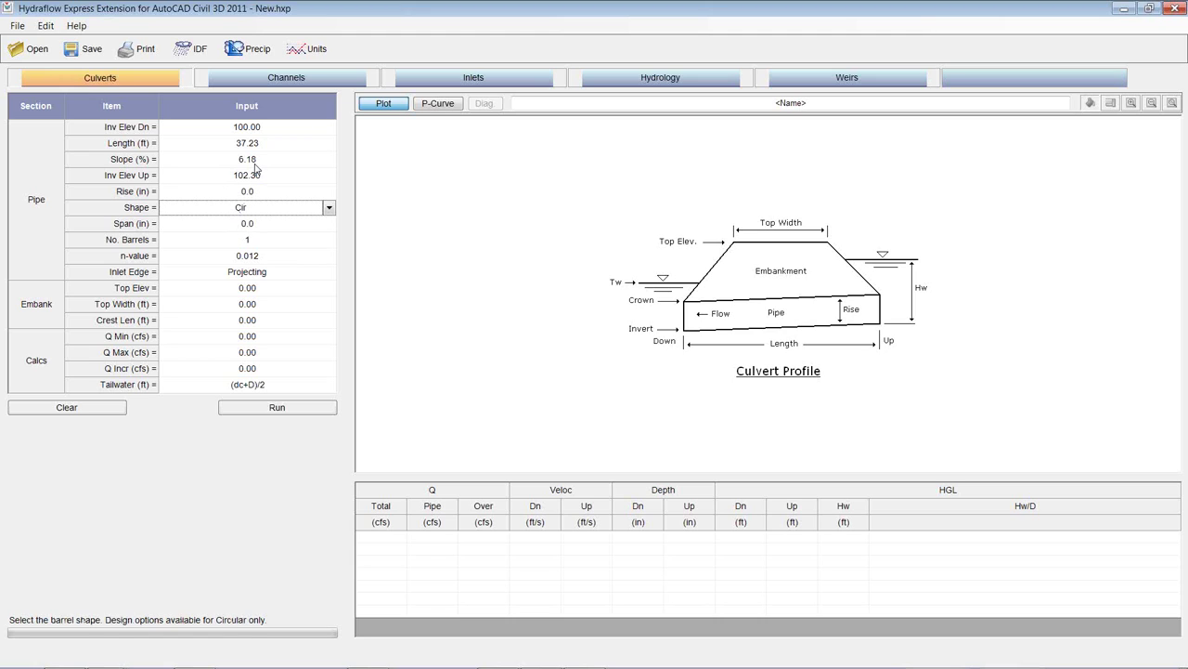
pyautogui.click(252, 162)
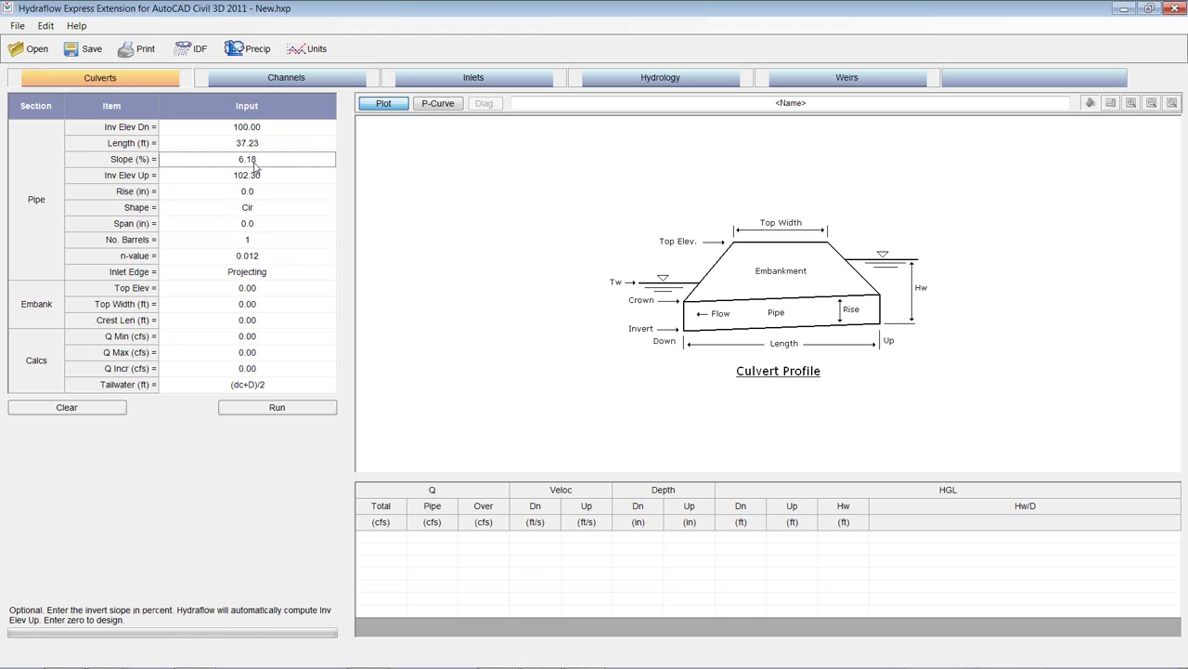
pyautogui.write('1')
pyautogui.press('Return')
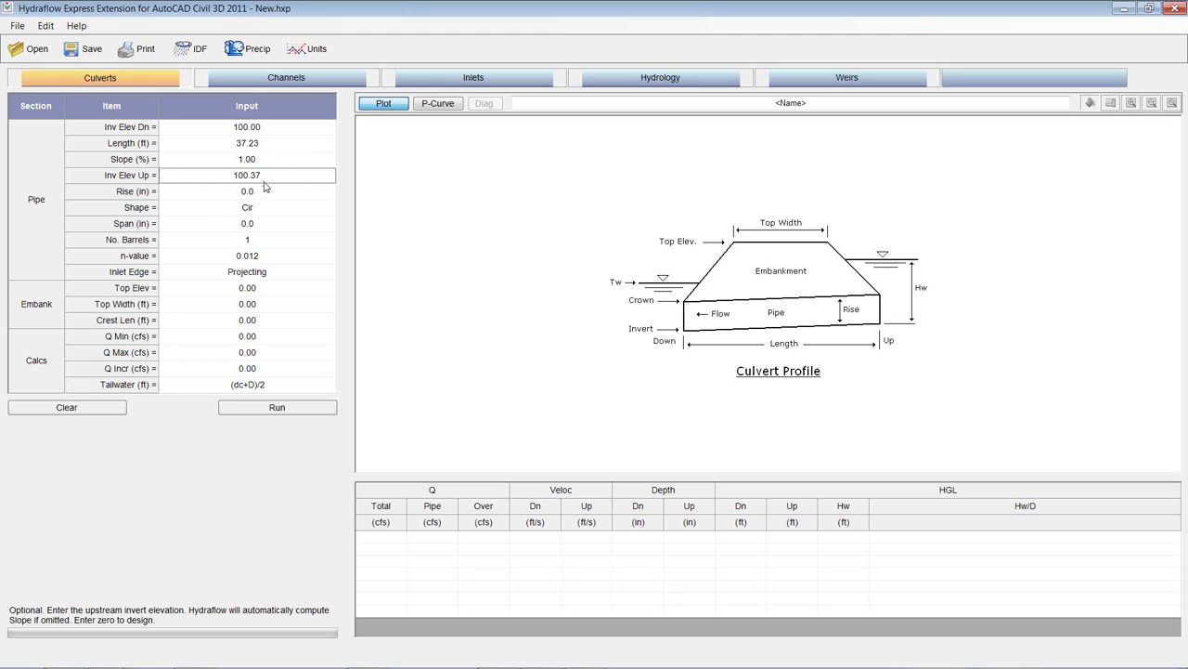
# Give the culvert a 36-inch rise, circular shape, 36-inch span and a single barrel
pyautogui.click(254, 193)
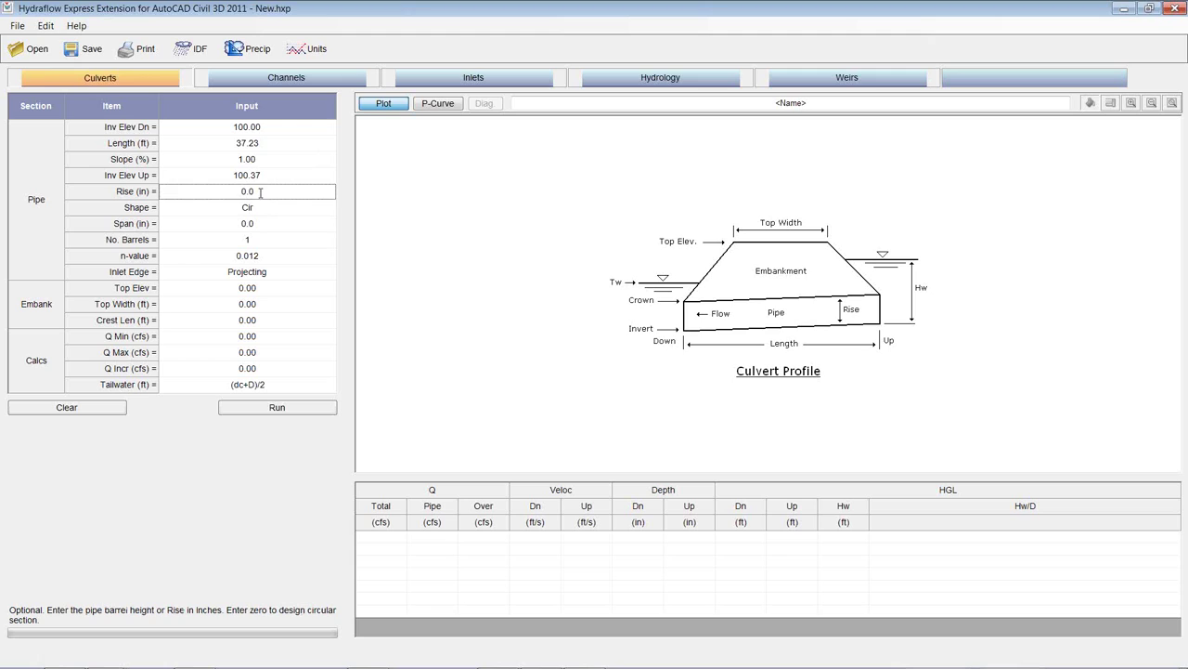
pyautogui.write('36')
pyautogui.click(246, 208)
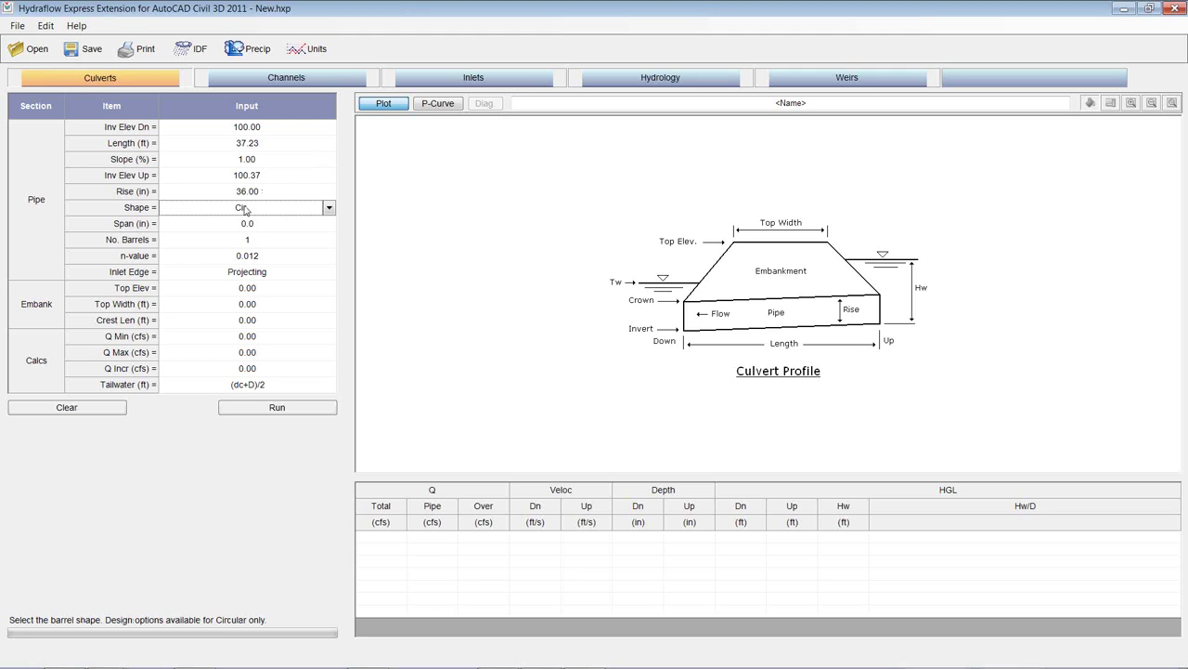
pyautogui.click(329, 209)
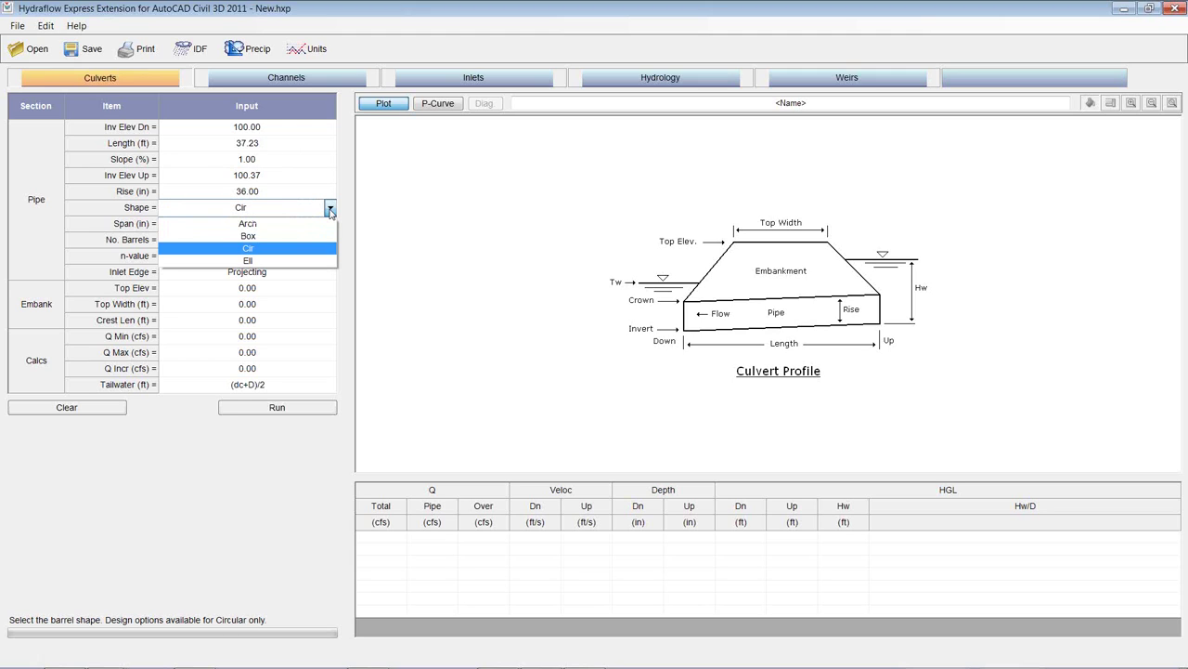
pyautogui.click(330, 210)
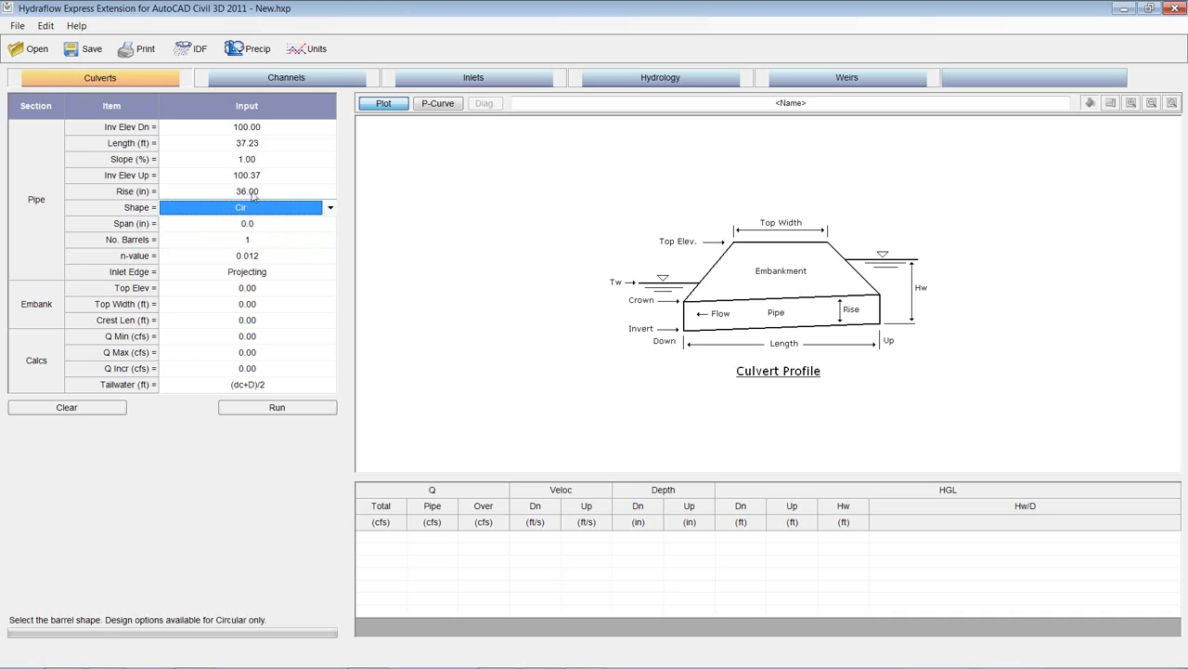
pyautogui.click(255, 236)
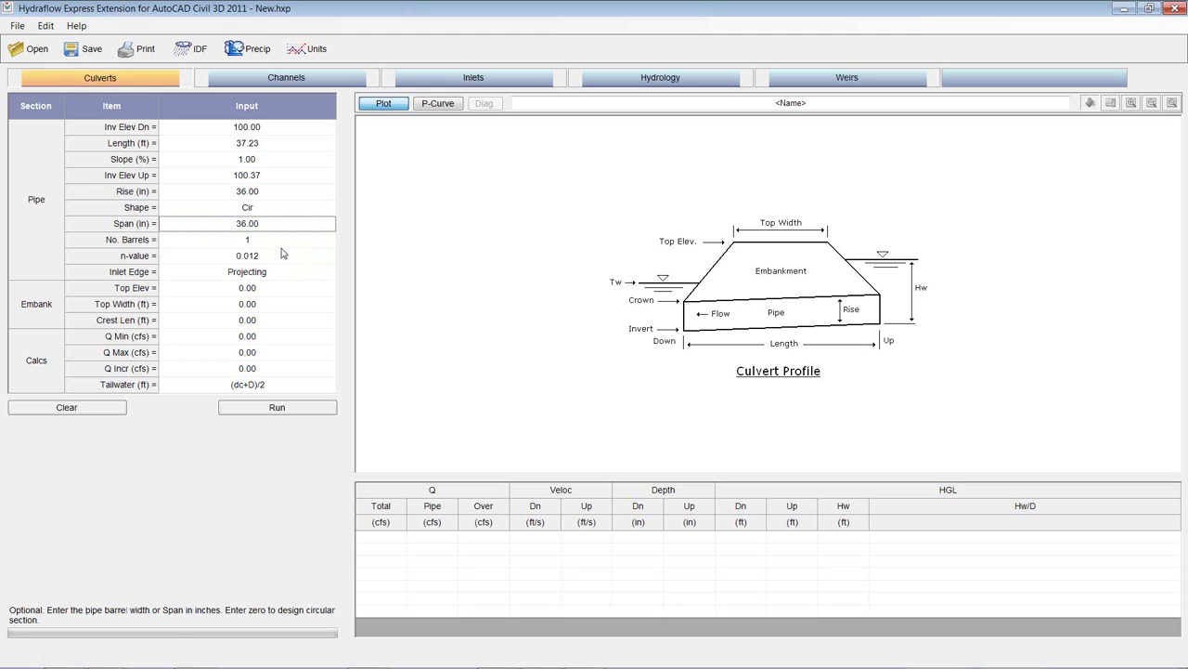
pyautogui.click(284, 241)
pyautogui.click(329, 243)
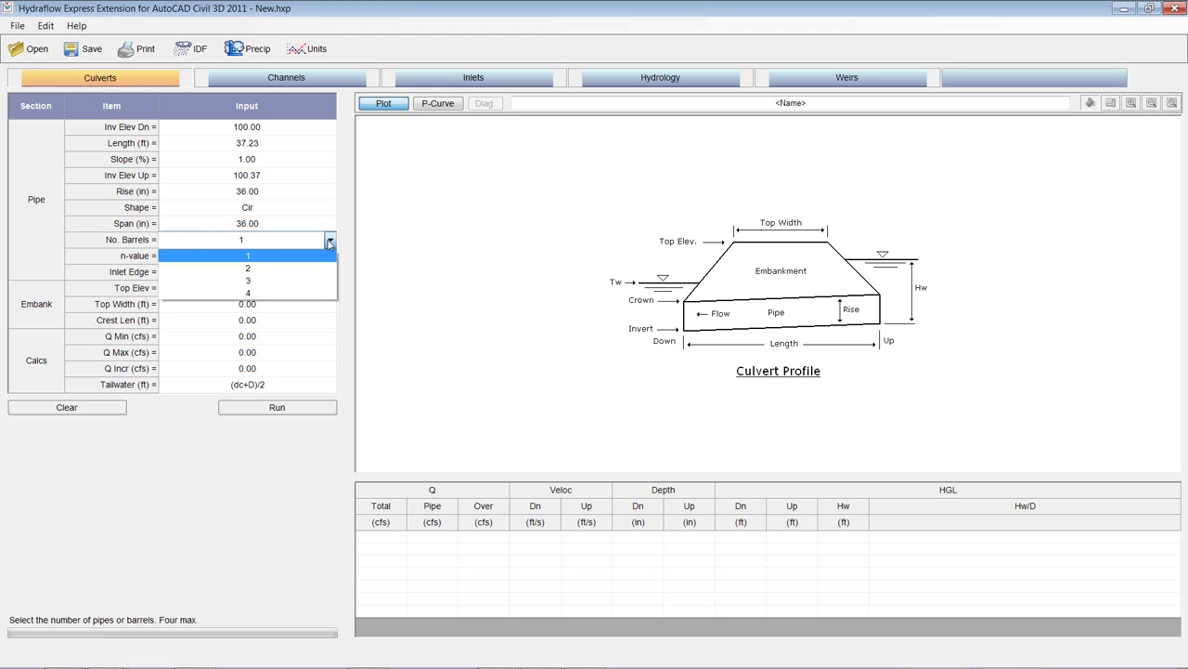
pyautogui.click(329, 242)
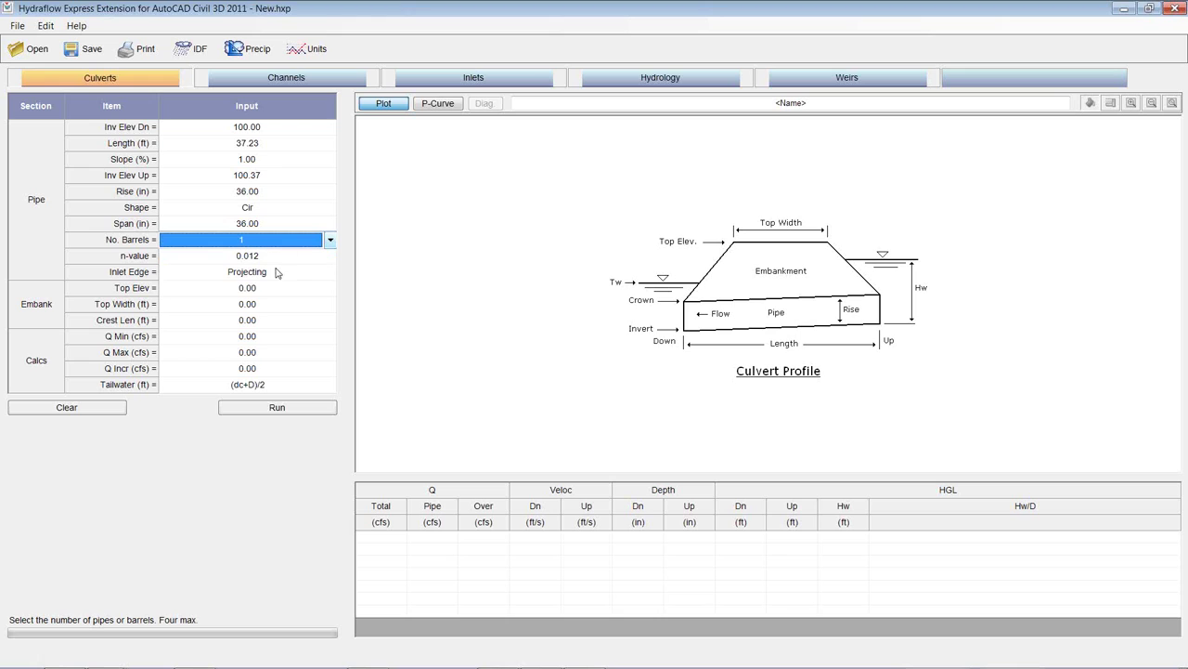
# Set Manning's n to 0.013 and keep the Projecting inlet edge
pyautogui.click(325, 259)
pyautogui.click(329, 256)
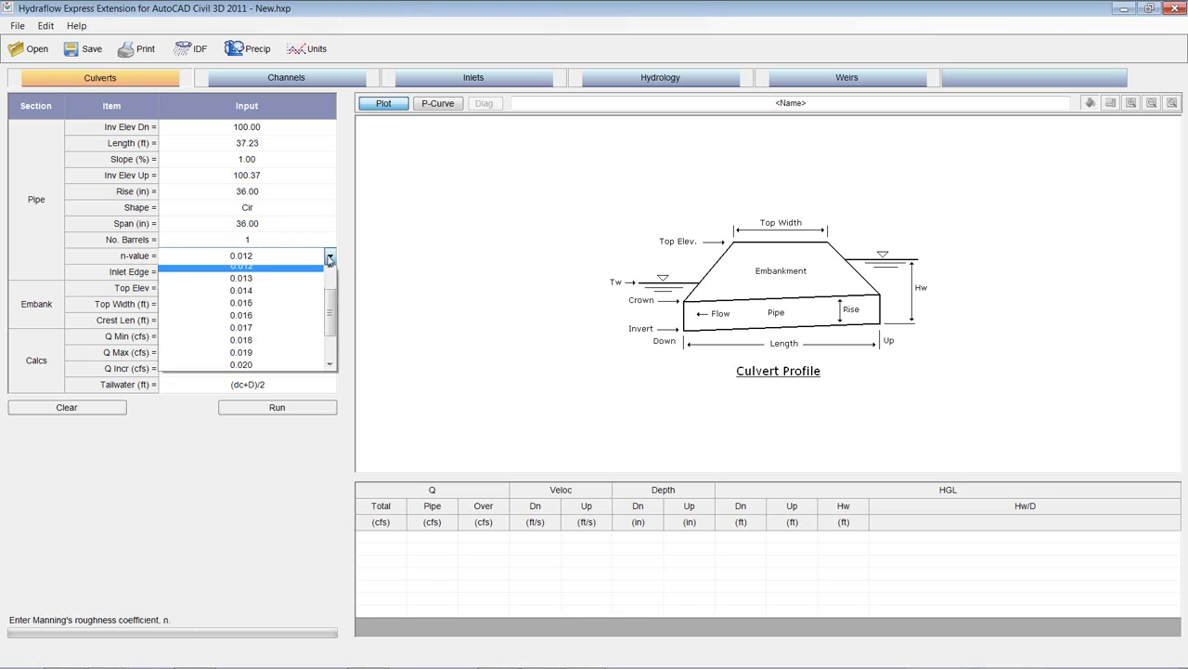
pyautogui.click(260, 282)
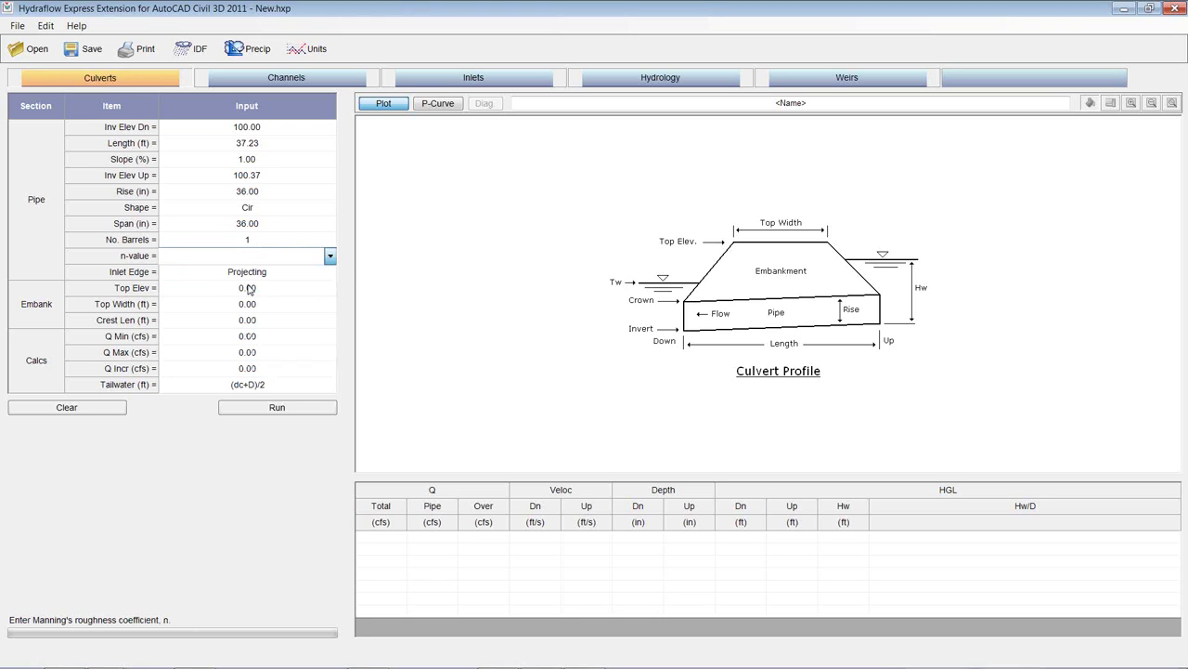
pyautogui.click(272, 276)
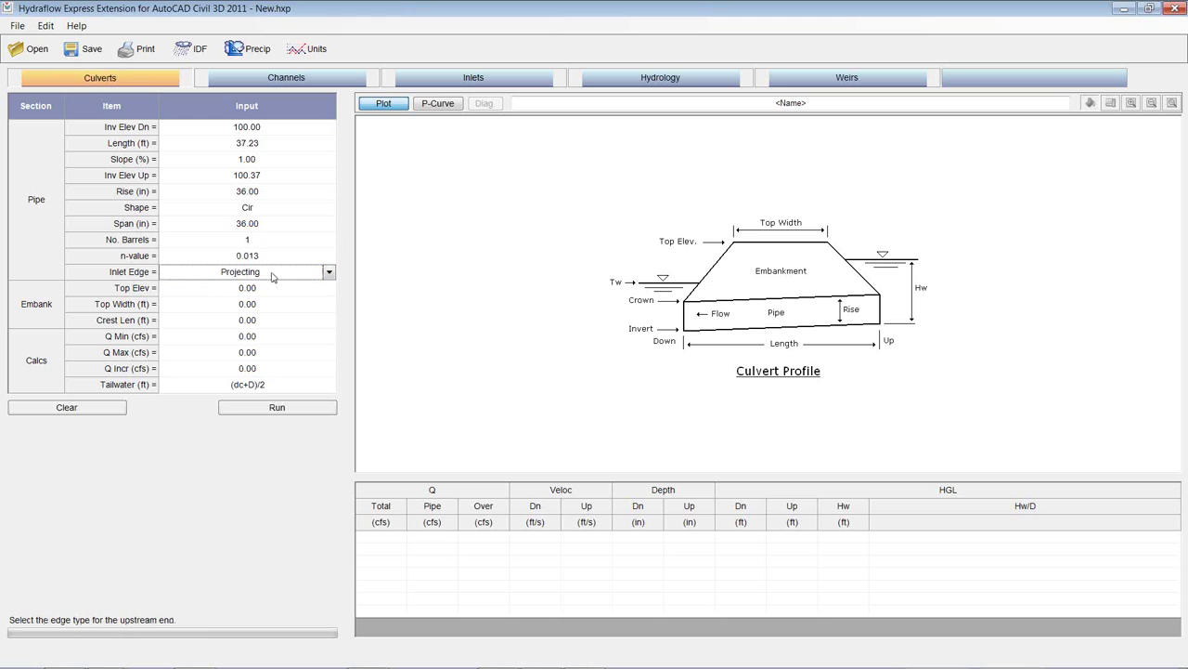
pyautogui.click(328, 273)
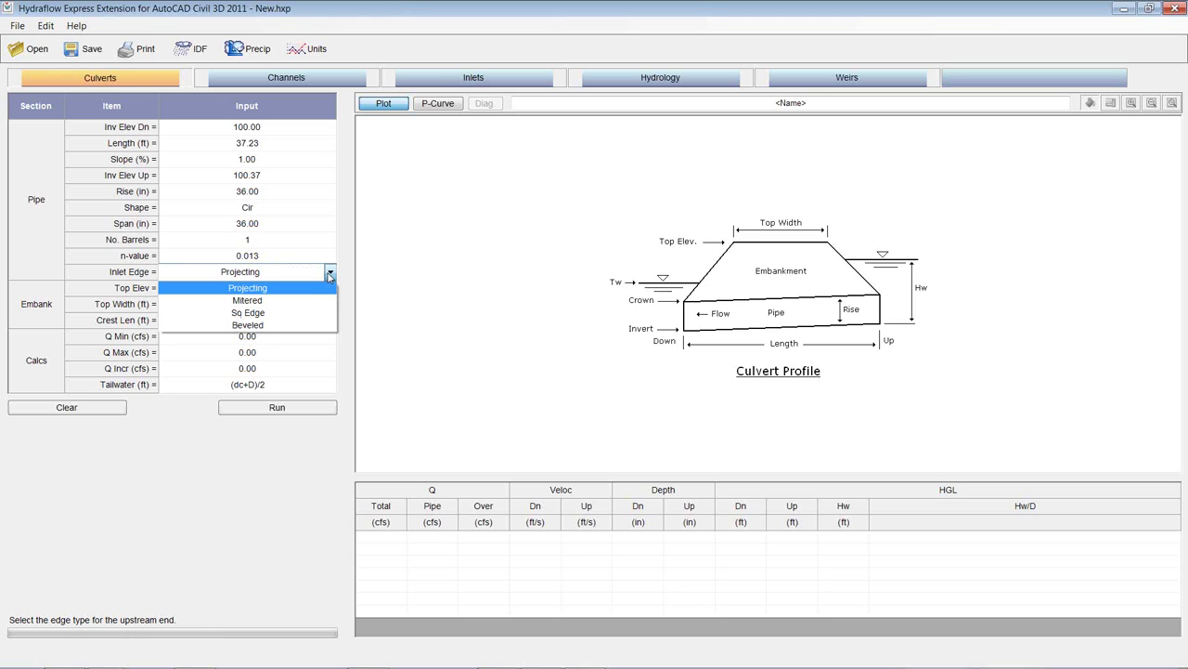
pyautogui.click(329, 275)
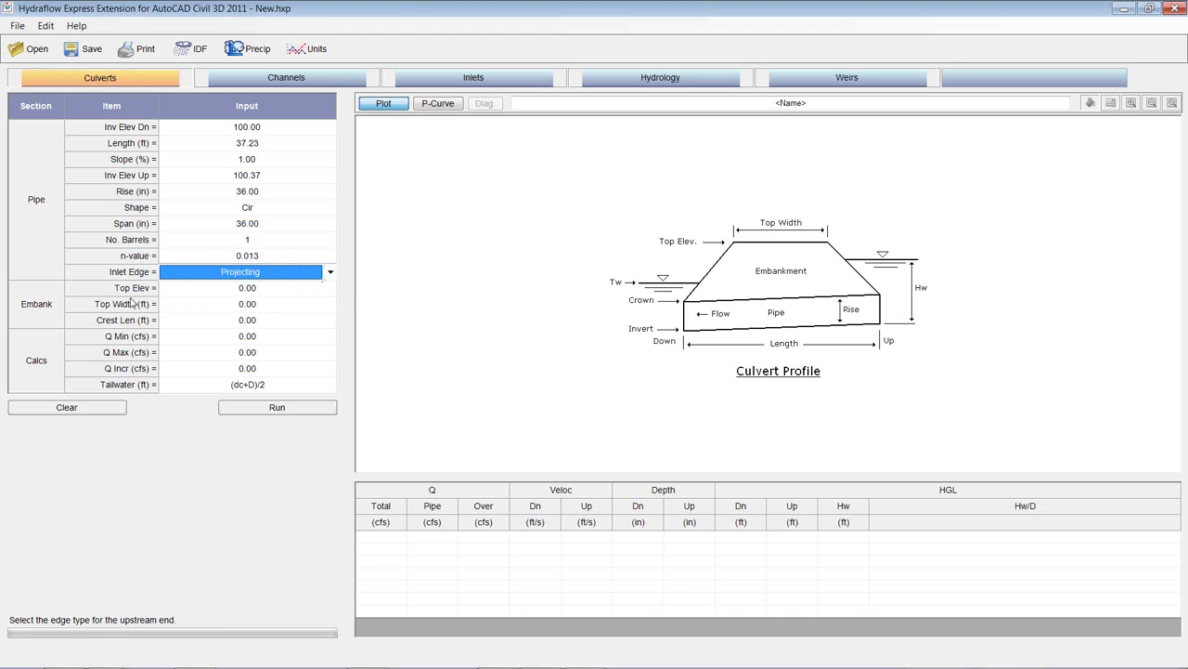
pyautogui.click(242, 295)
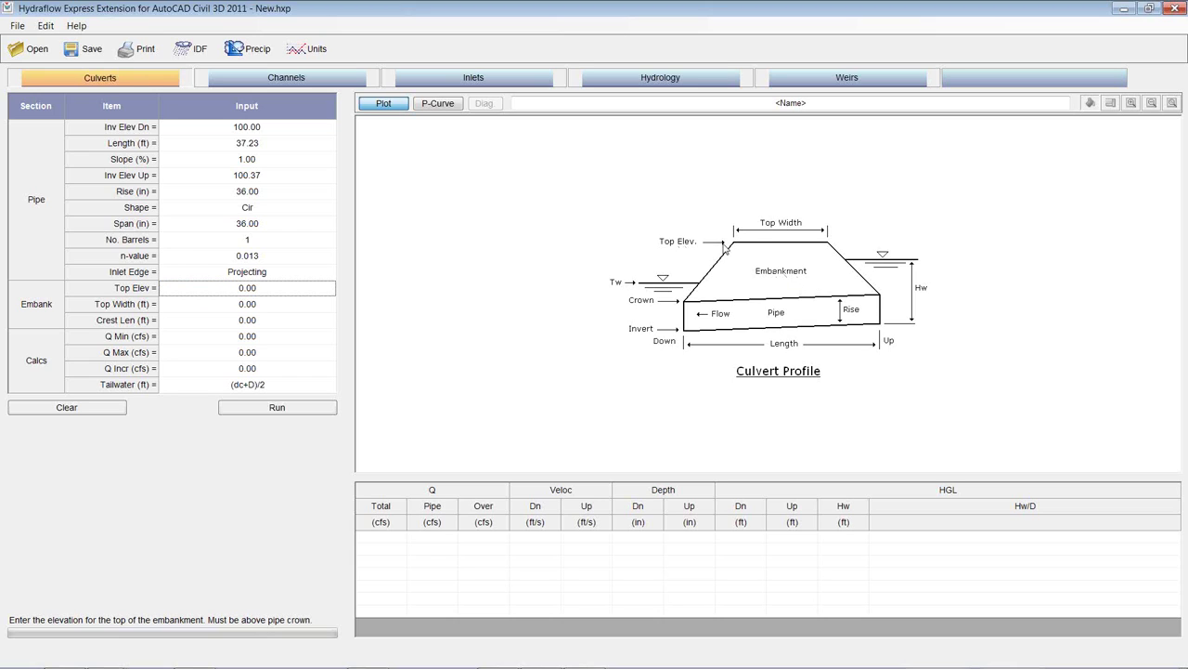
# Set the embankment top elevation to 104.00 and top width to 36 ft
pyautogui.click(262, 289)
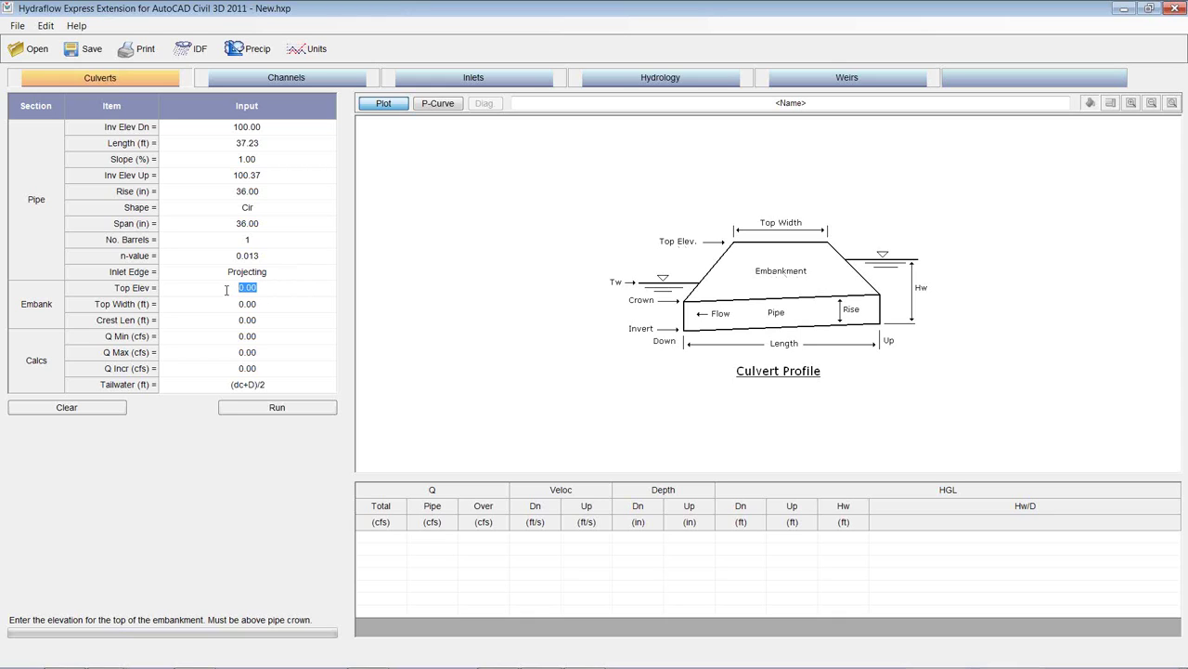
pyautogui.write('104')
pyautogui.press('Return')
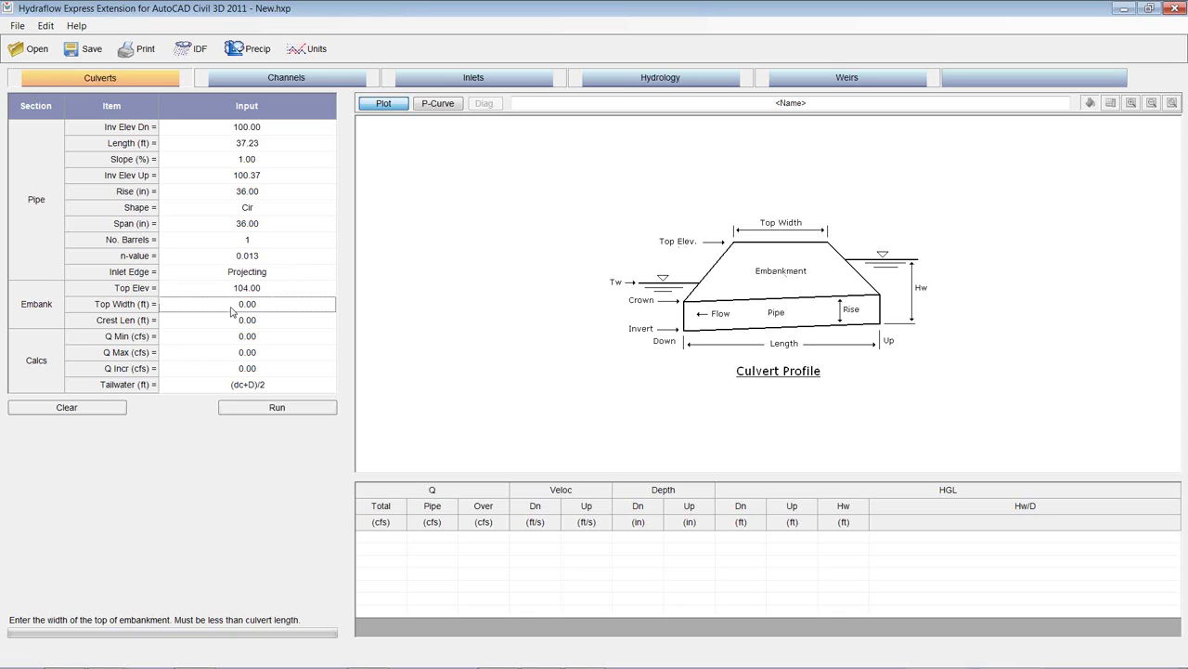
pyautogui.click(261, 310)
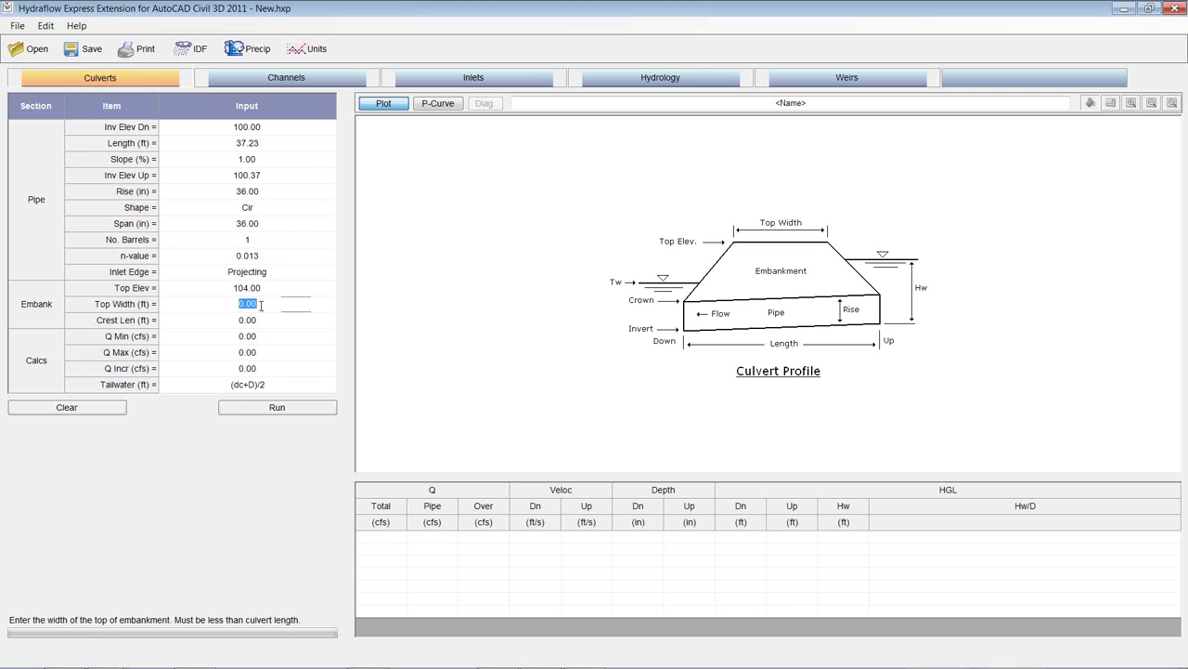
pyautogui.write('36')
pyautogui.press('Return')
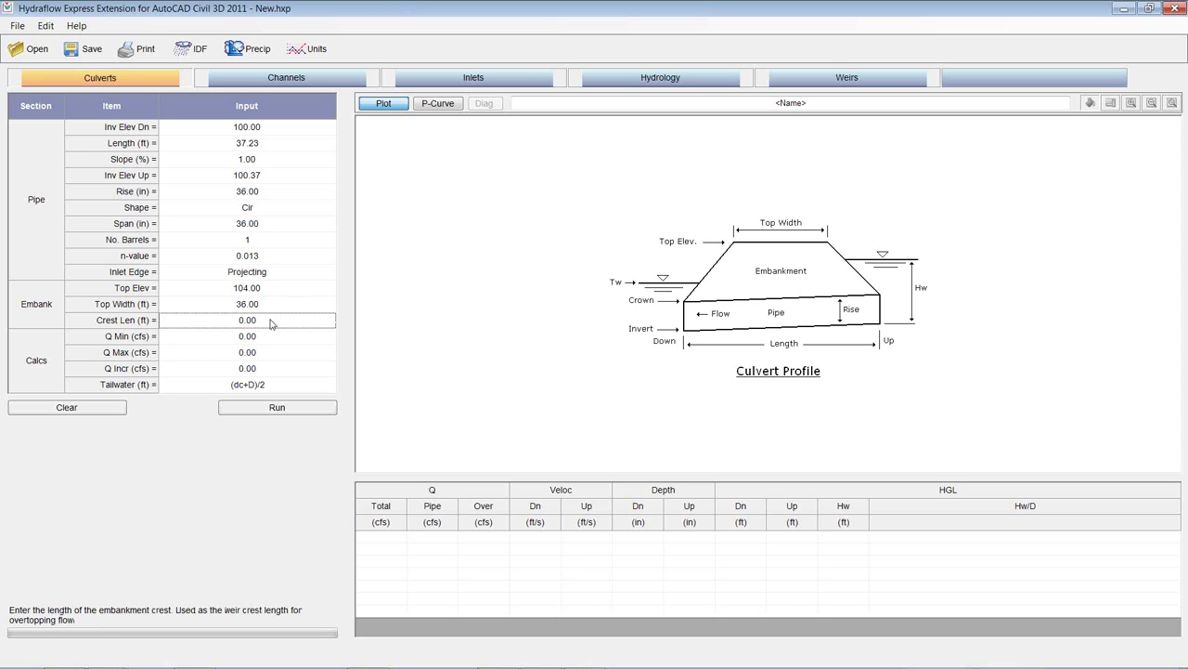
# Set crest length to 40 ft and keep tailwater at (dc+D)/2
pyautogui.click(264, 318)
pyautogui.write('40')
pyautogui.press('Up')
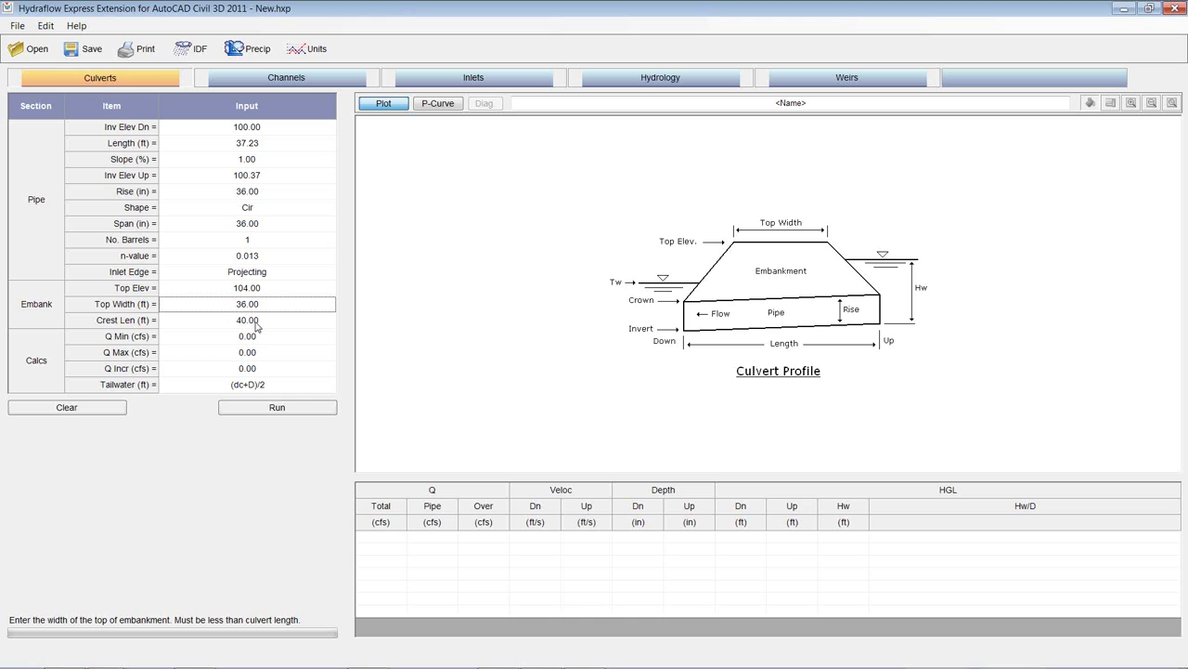
pyautogui.click(257, 325)
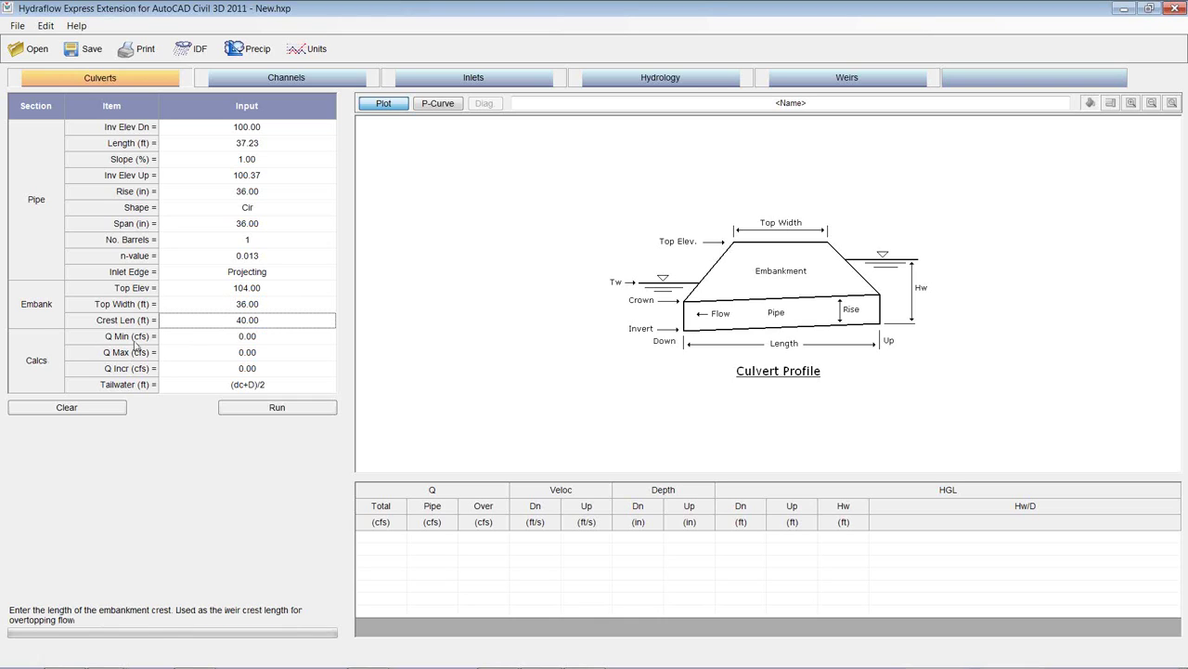
pyautogui.click(230, 345)
pyautogui.click(224, 356)
pyautogui.click(212, 371)
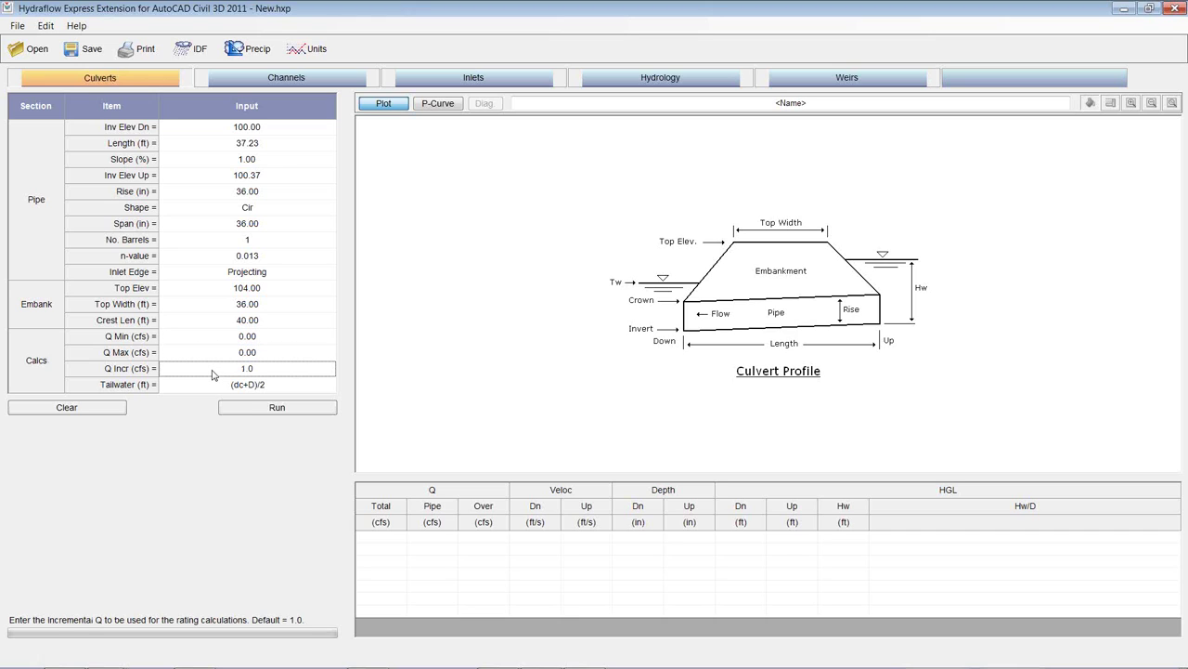
pyautogui.click(209, 390)
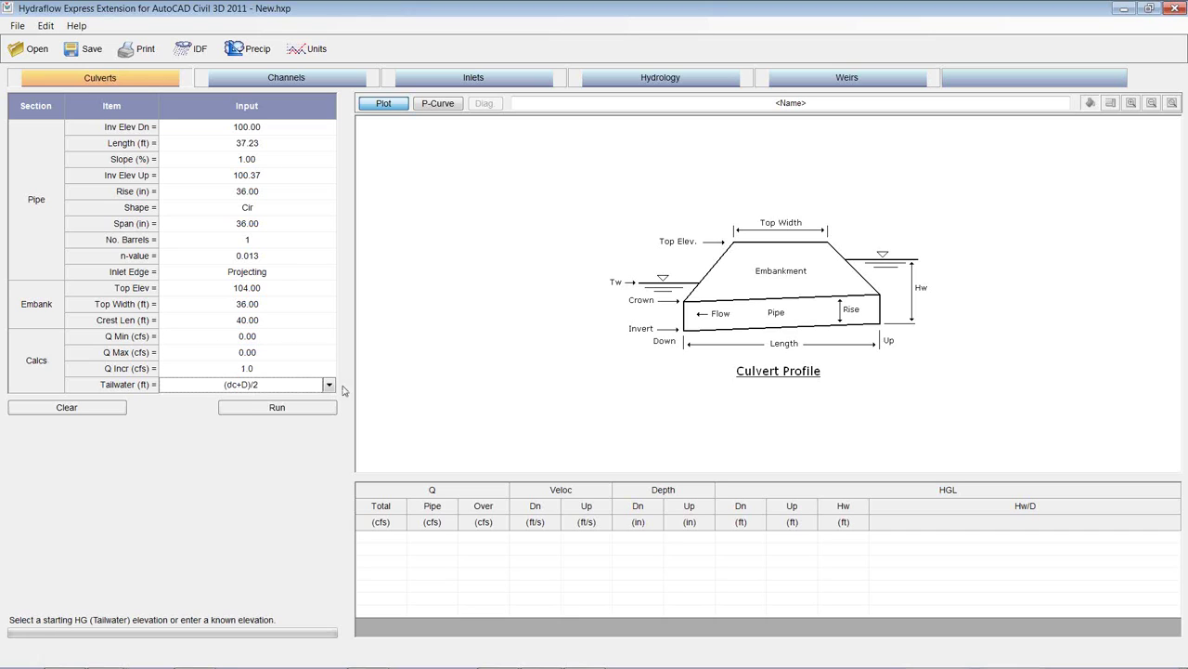
pyautogui.click(328, 386)
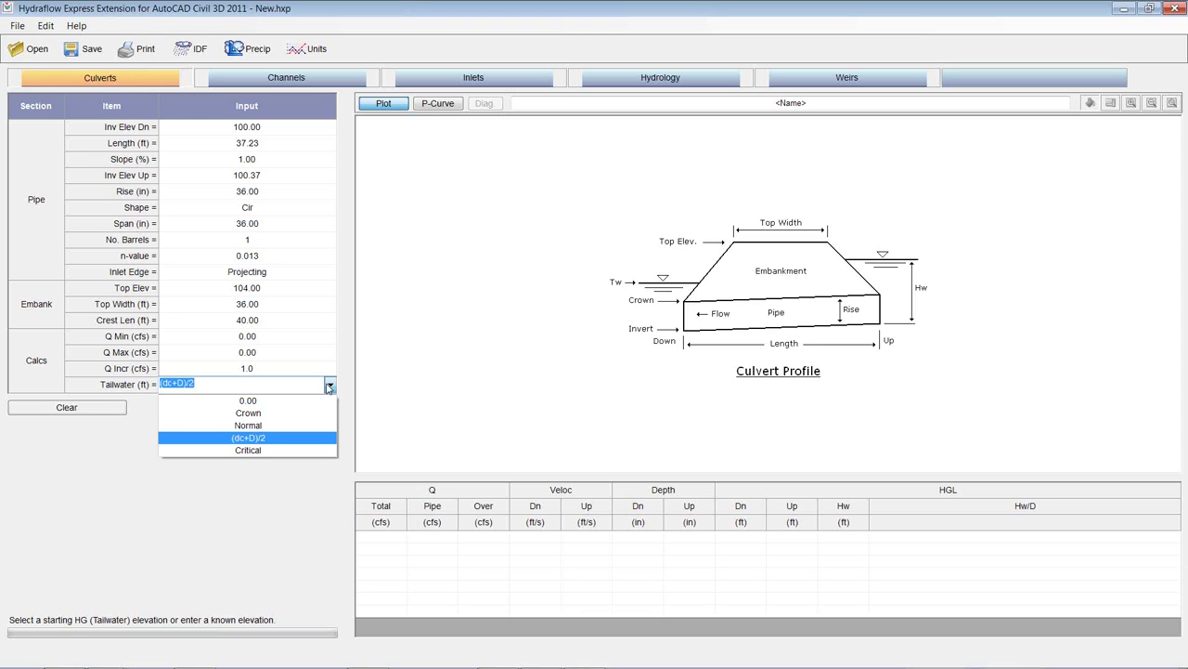
pyautogui.click(257, 442)
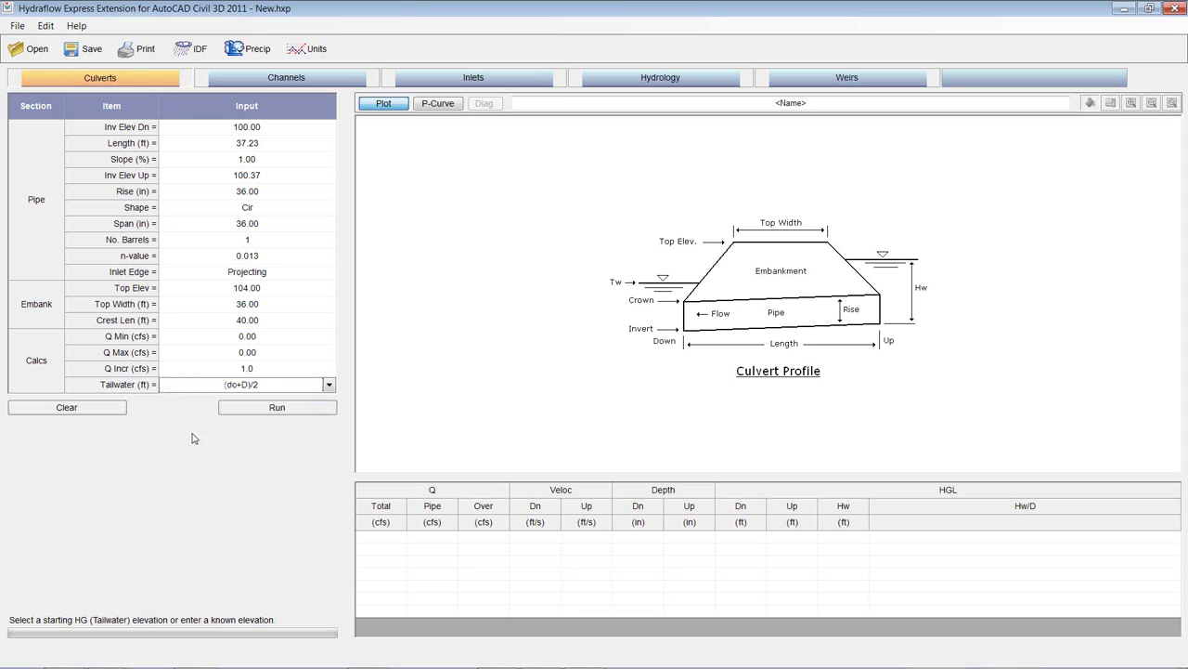
# Enter 27 cfs as the minimum and maximum flow
pyautogui.click(239, 338)
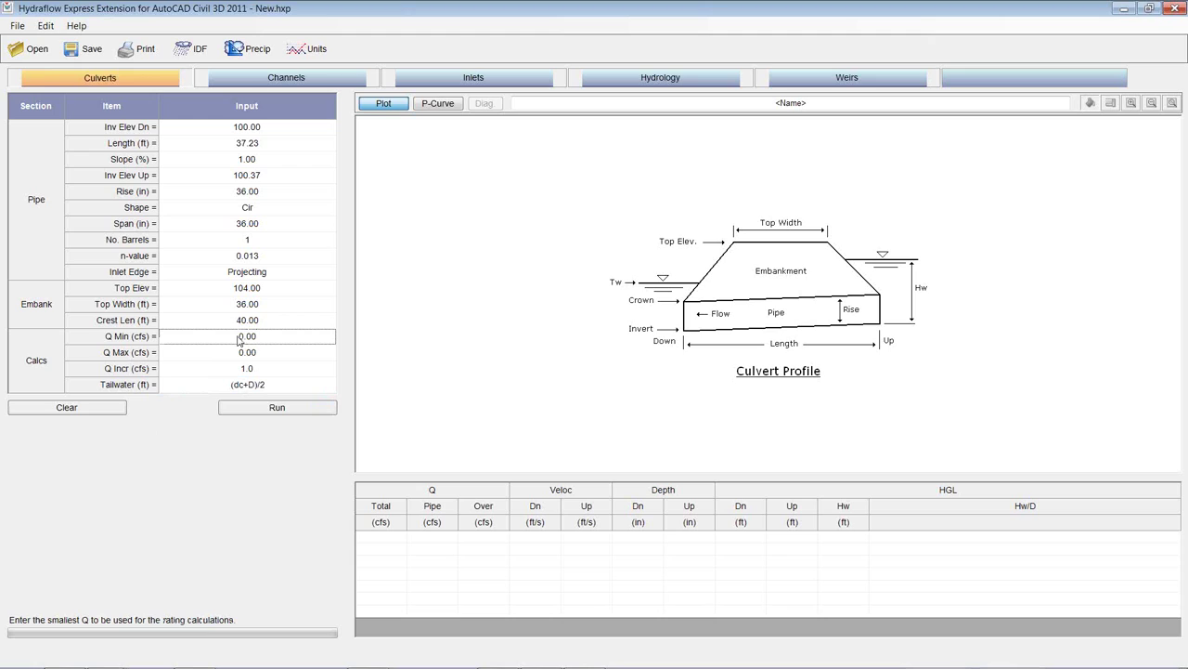
pyautogui.click(243, 354)
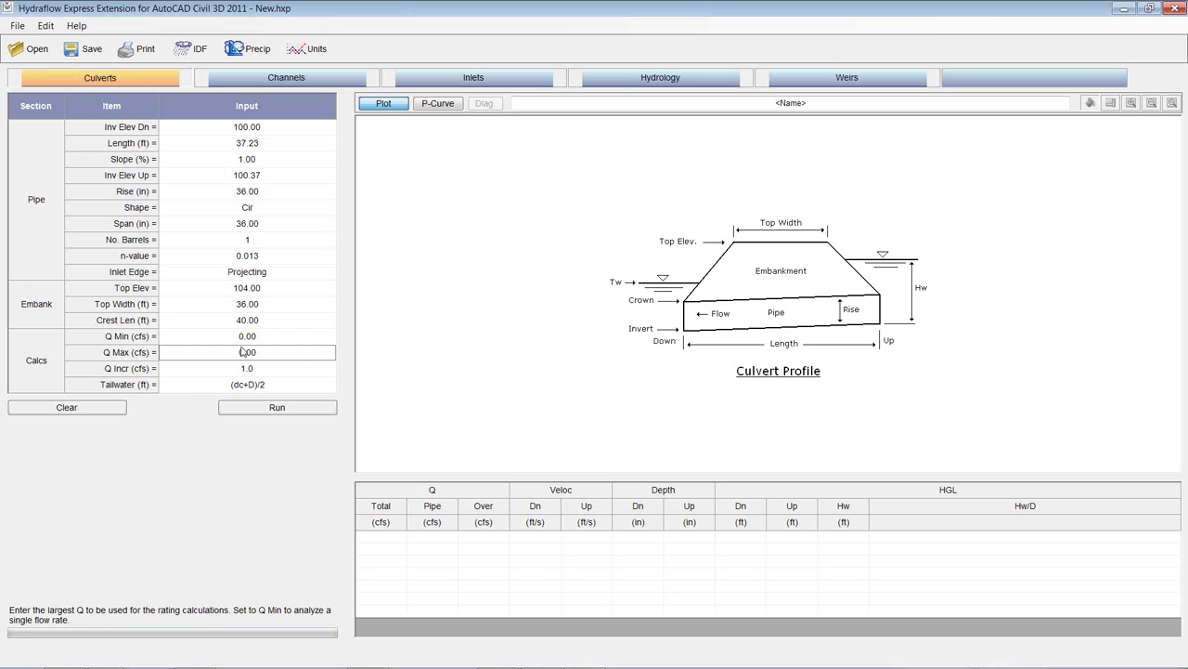
pyautogui.click(246, 342)
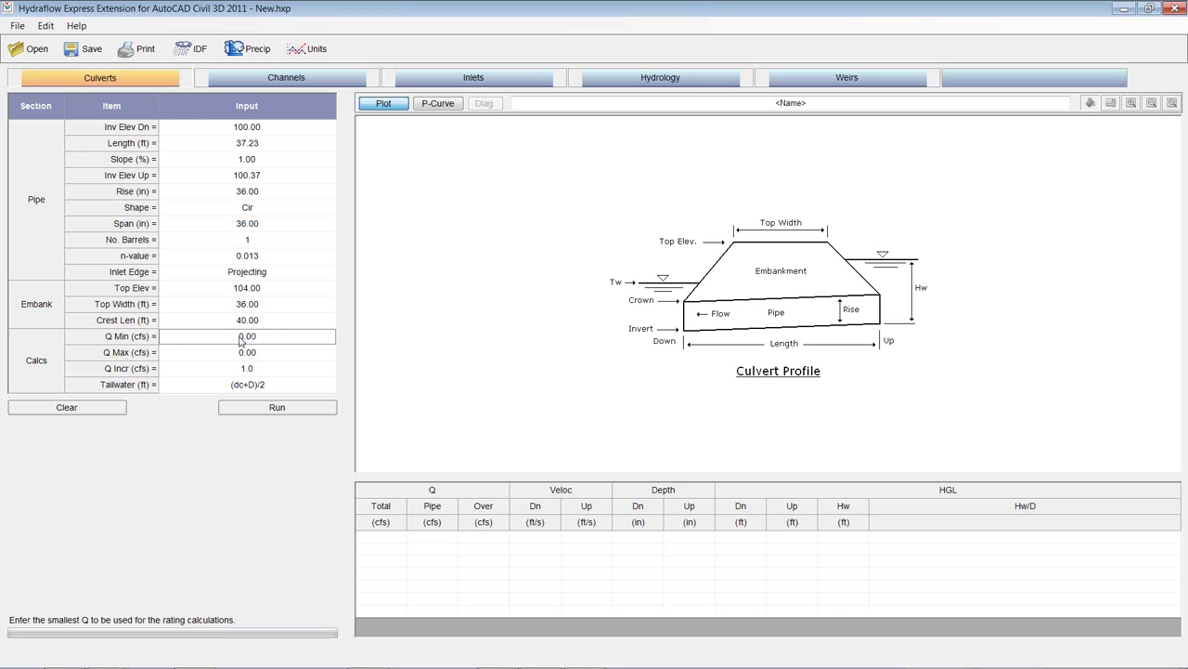
pyautogui.moveTo(239, 340); pyautogui.dragTo(242, 338)
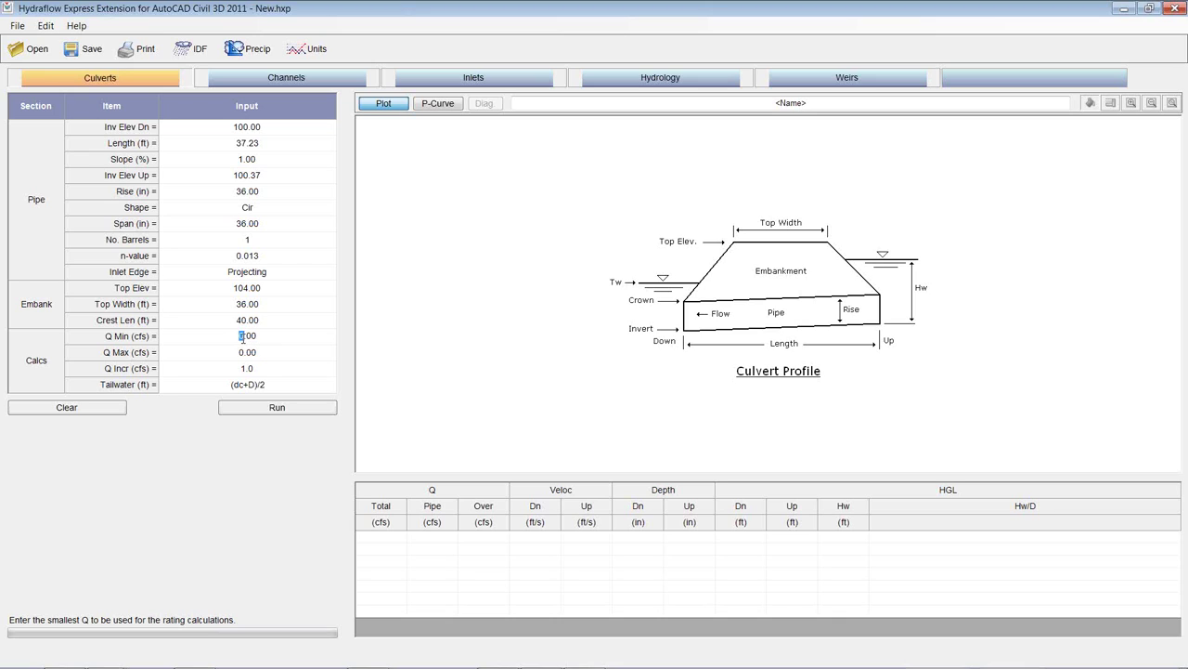
pyautogui.write('7')
pyautogui.click(248, 354)
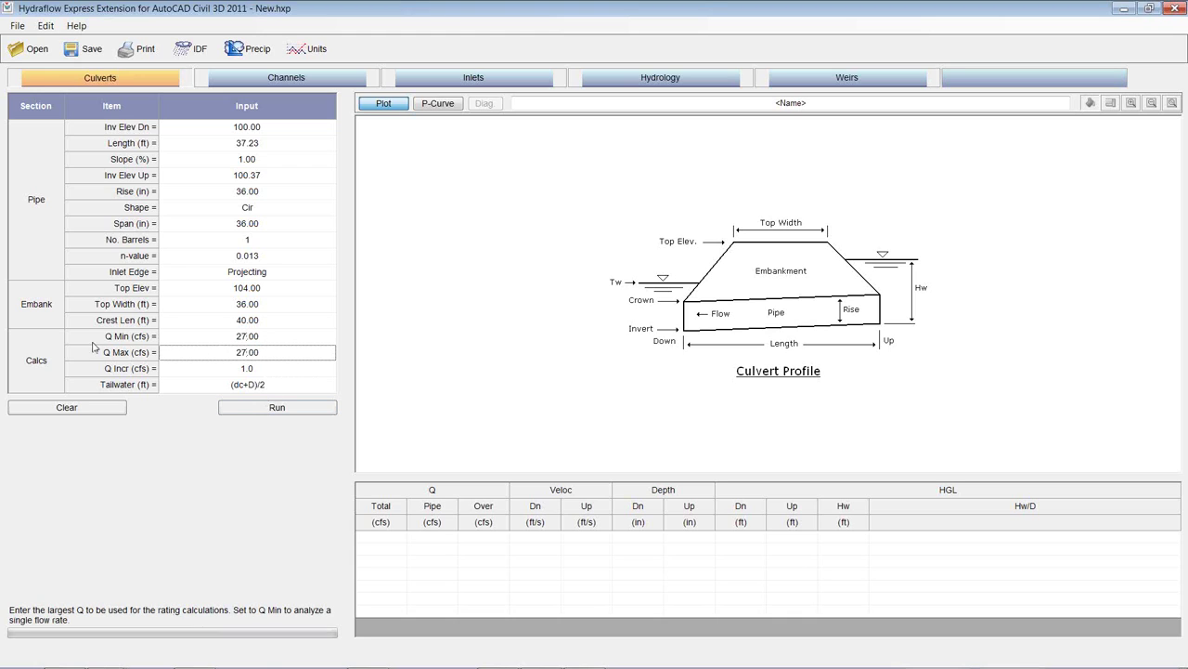
# Run the culvert at 27 cfs (headwater 102.80 ft, inlet control) and select the Q Max value
pyautogui.click(271, 409)
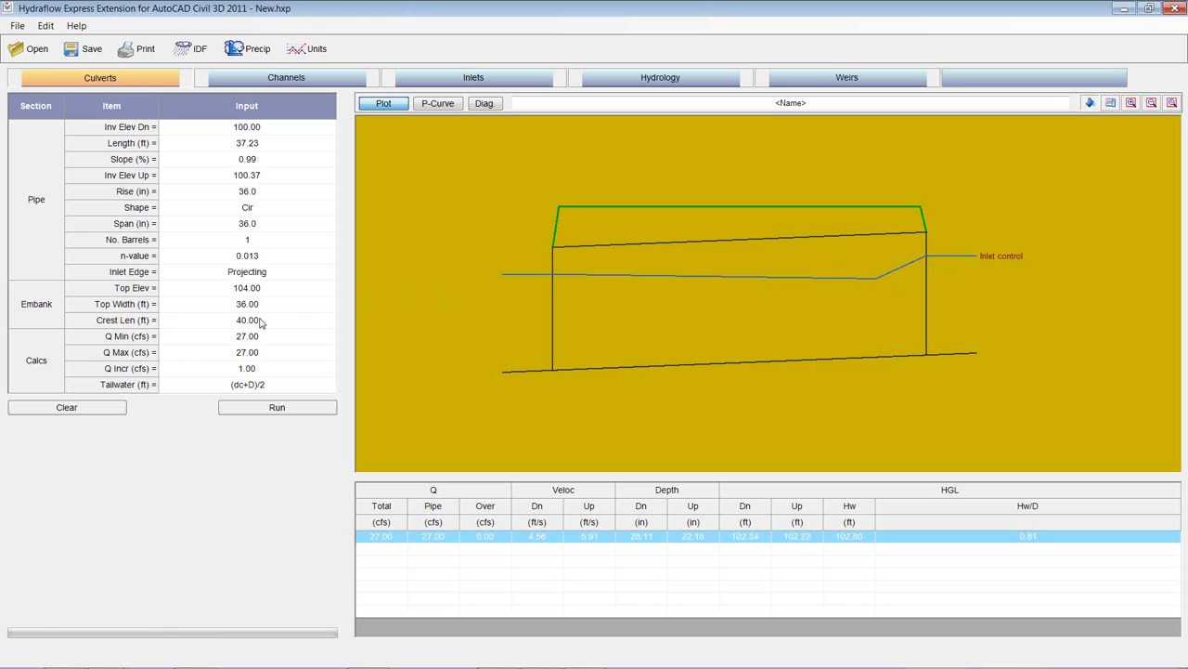
pyautogui.click(253, 336)
pyautogui.click(257, 352)
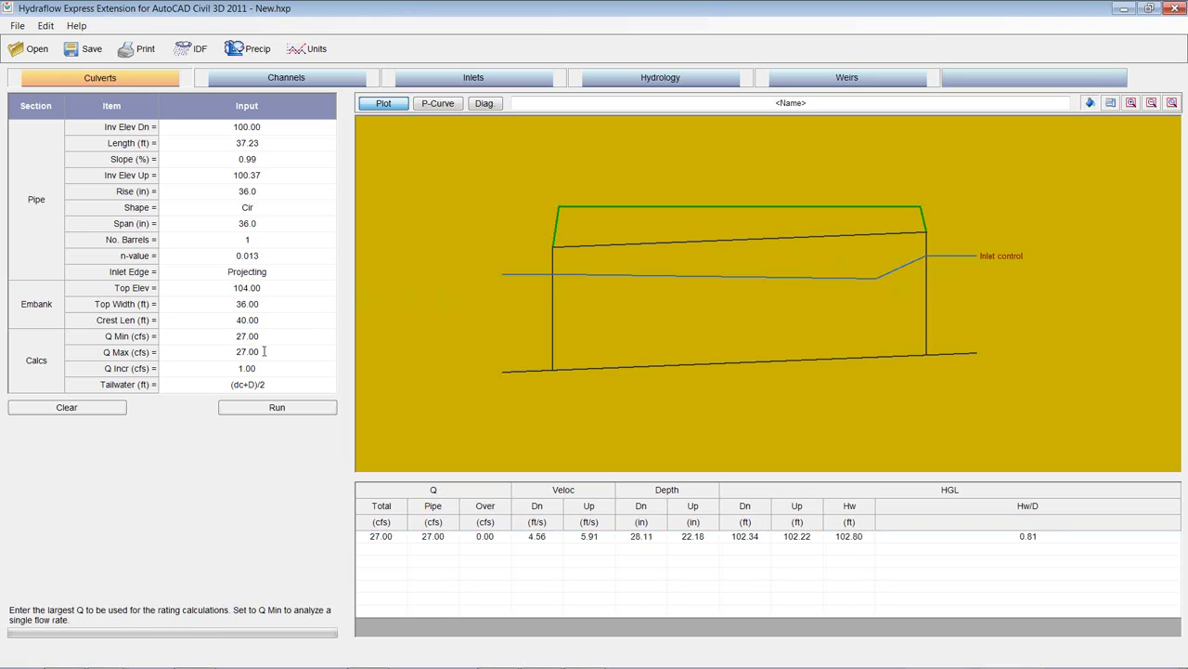
pyautogui.moveTo(264, 351); pyautogui.dragTo(235, 352)
# Set Q Max to 47 cfs, rerun, and review the profiles for 27 to 31 cfs
pyautogui.write('47')
pyautogui.click(249, 413)
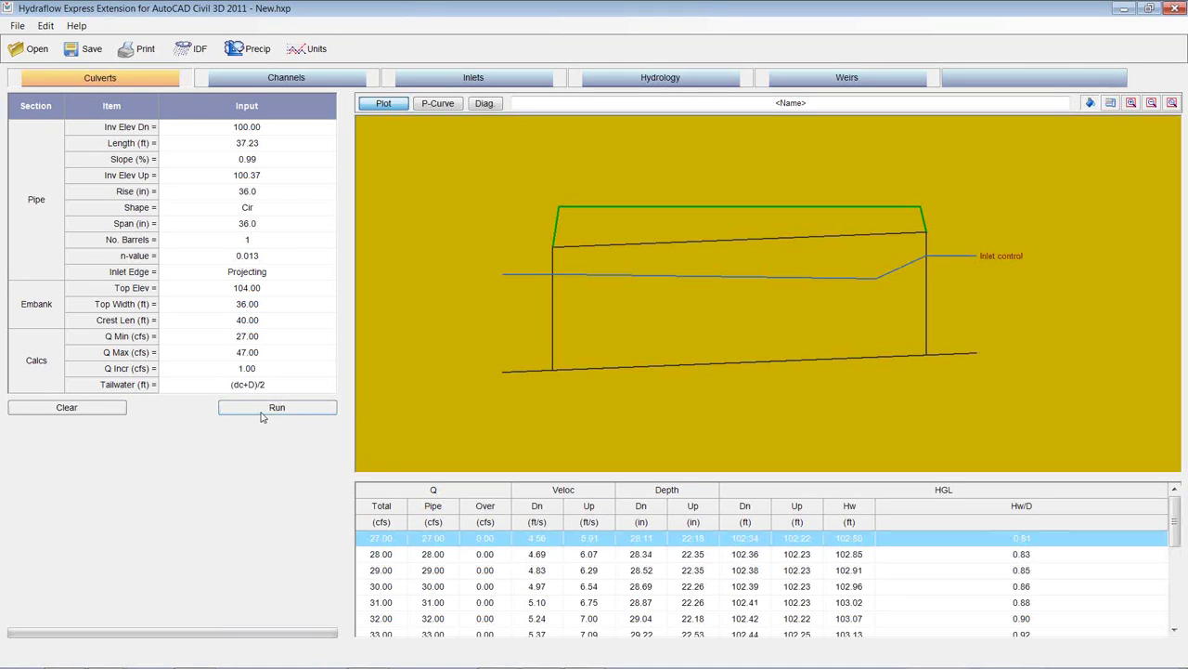
pyautogui.click(398, 557)
pyautogui.click(391, 573)
pyautogui.click(393, 587)
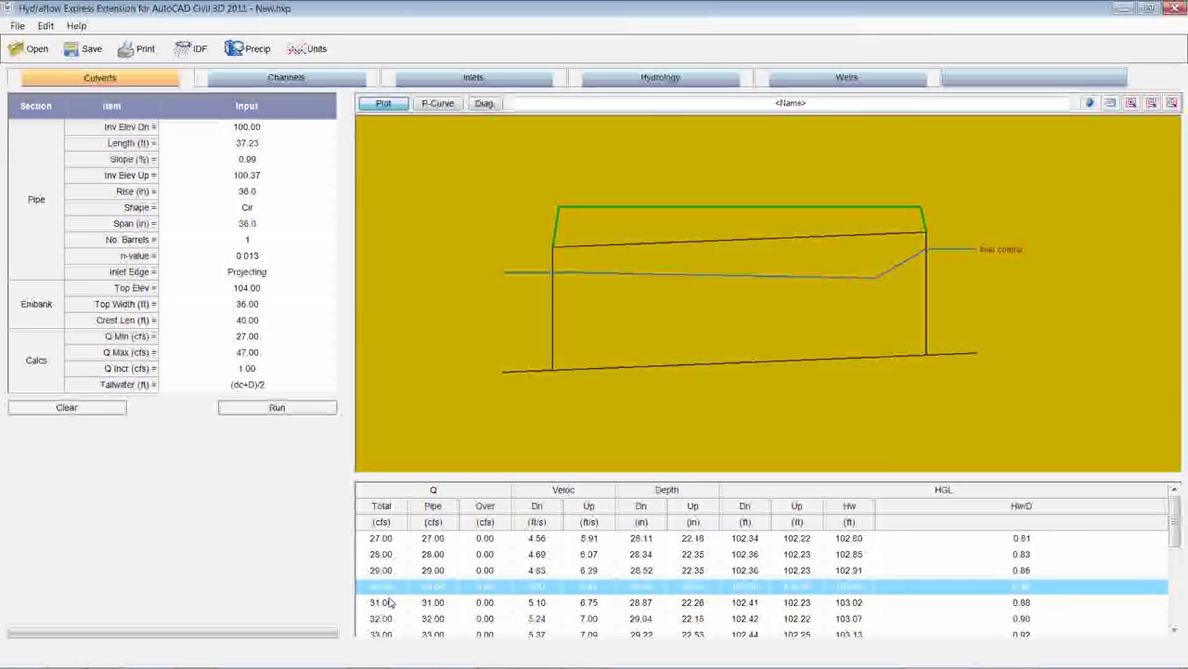
pyautogui.click(424, 604)
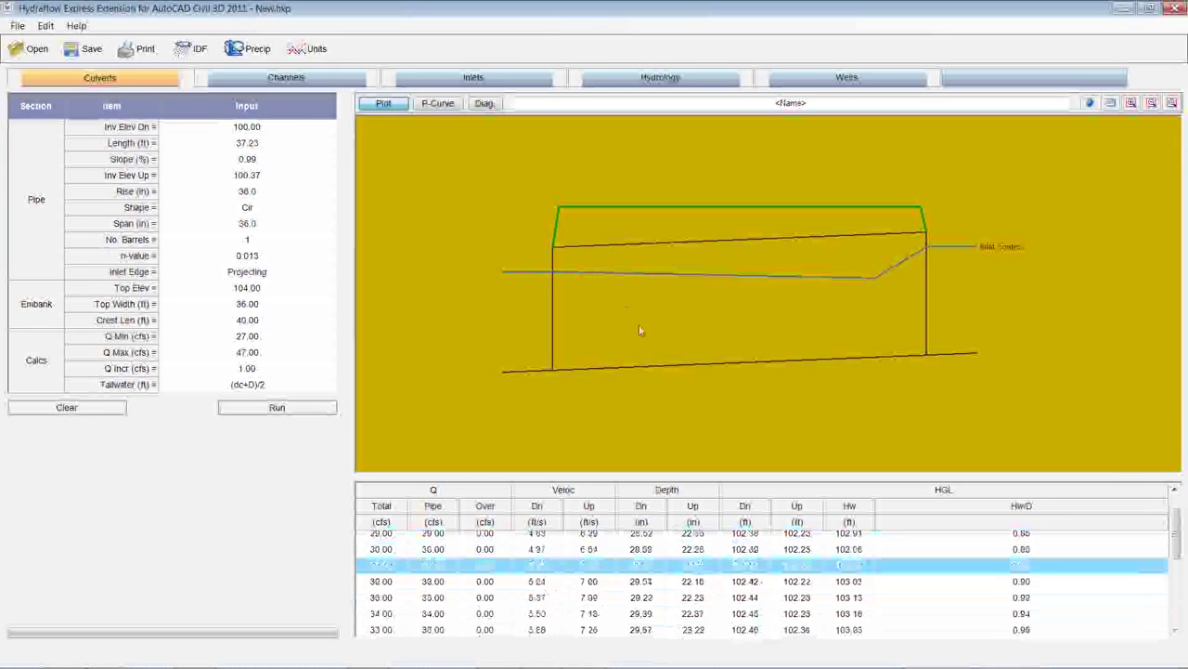
pyautogui.click(446, 539)
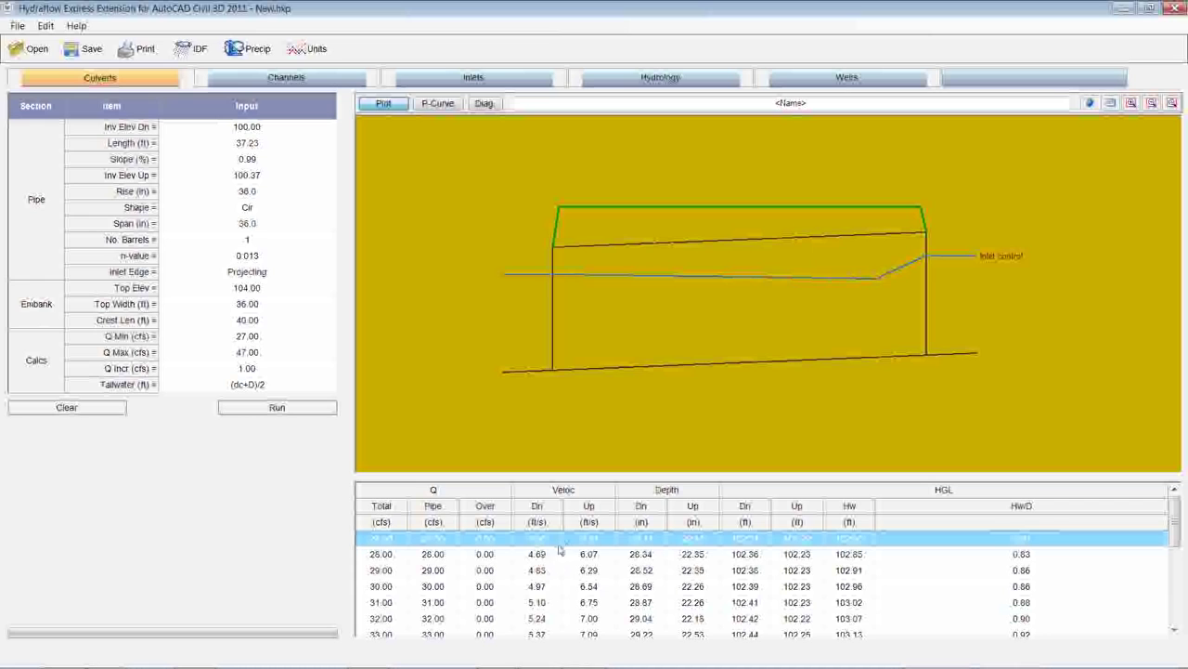
pyautogui.click(394, 586)
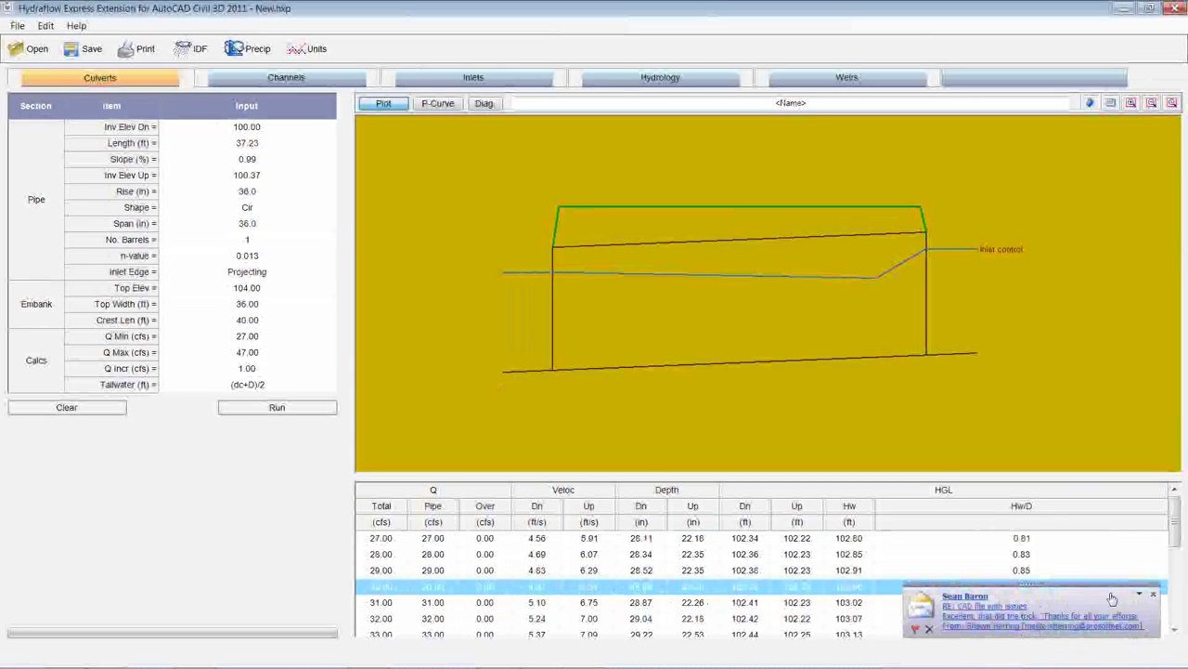
pyautogui.click(1153, 595)
pyautogui.click(789, 569)
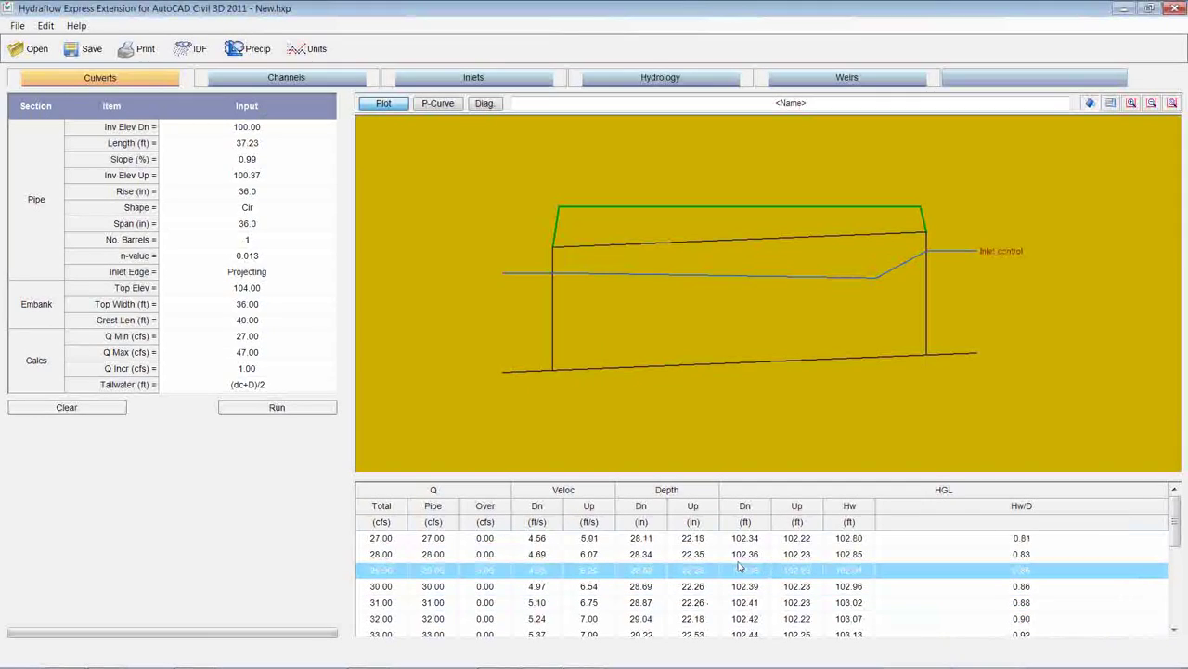
# Print the culvert report to the CutePDF Writer printer
pyautogui.click(129, 58)
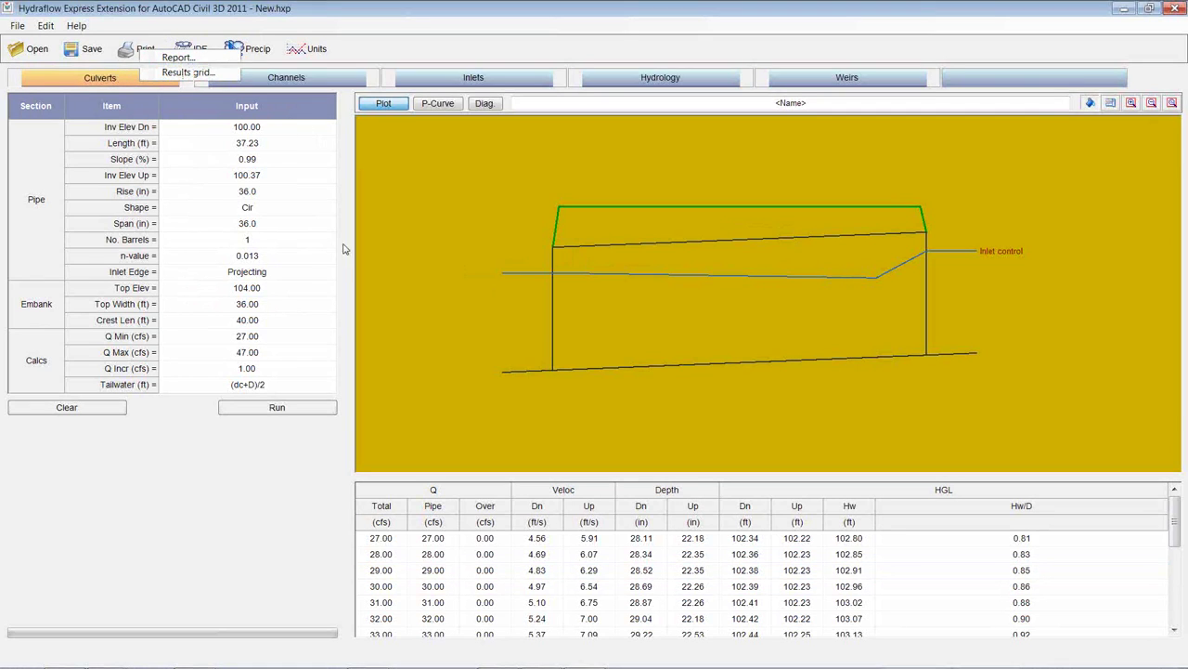
pyautogui.press('Return')
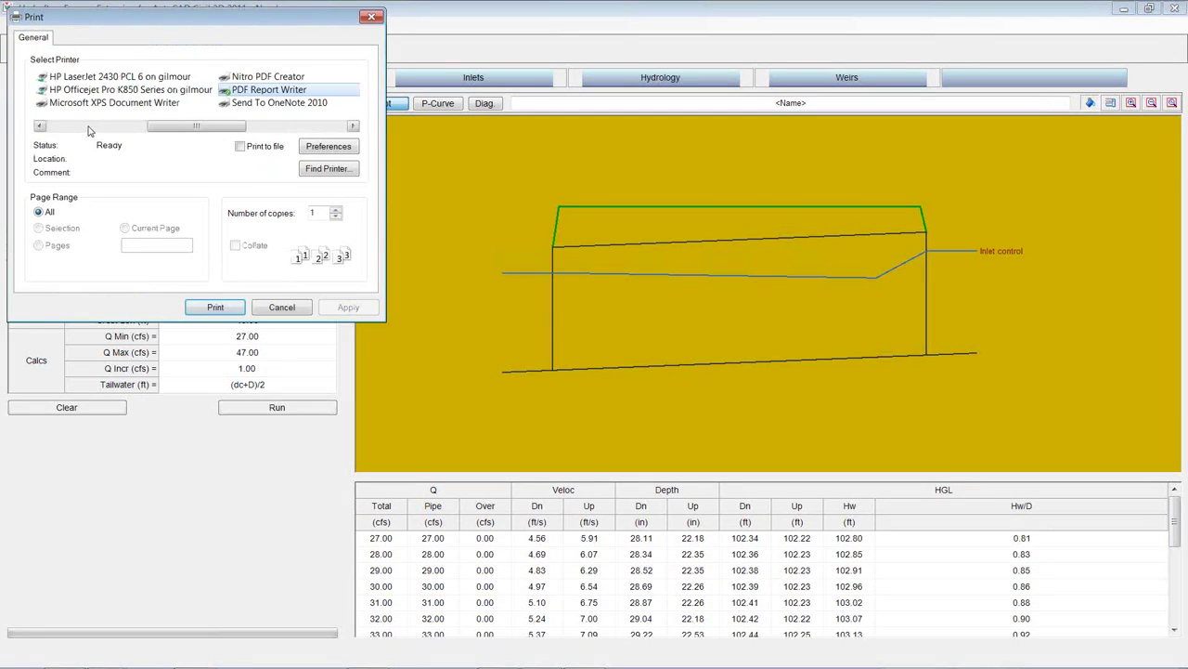
pyautogui.click(89, 127)
pyautogui.click(74, 90)
pyautogui.click(213, 309)
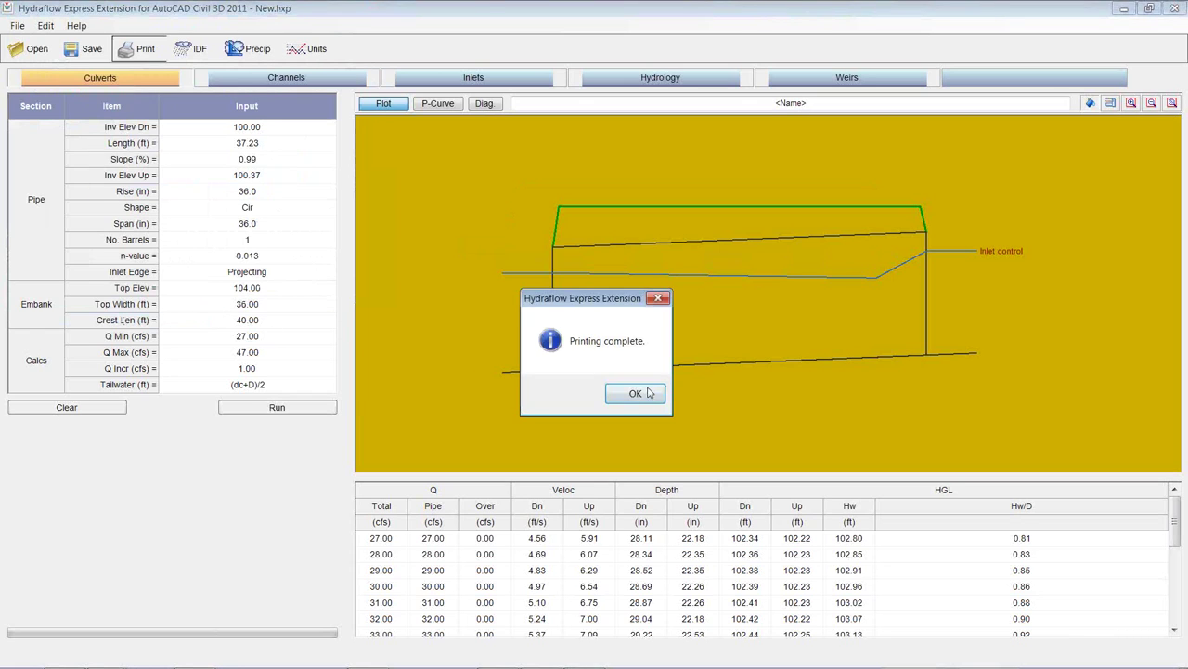
pyautogui.click(635, 393)
# Print the results grid and save the PDF as document.pdf on the Desktop
pyautogui.click(127, 52)
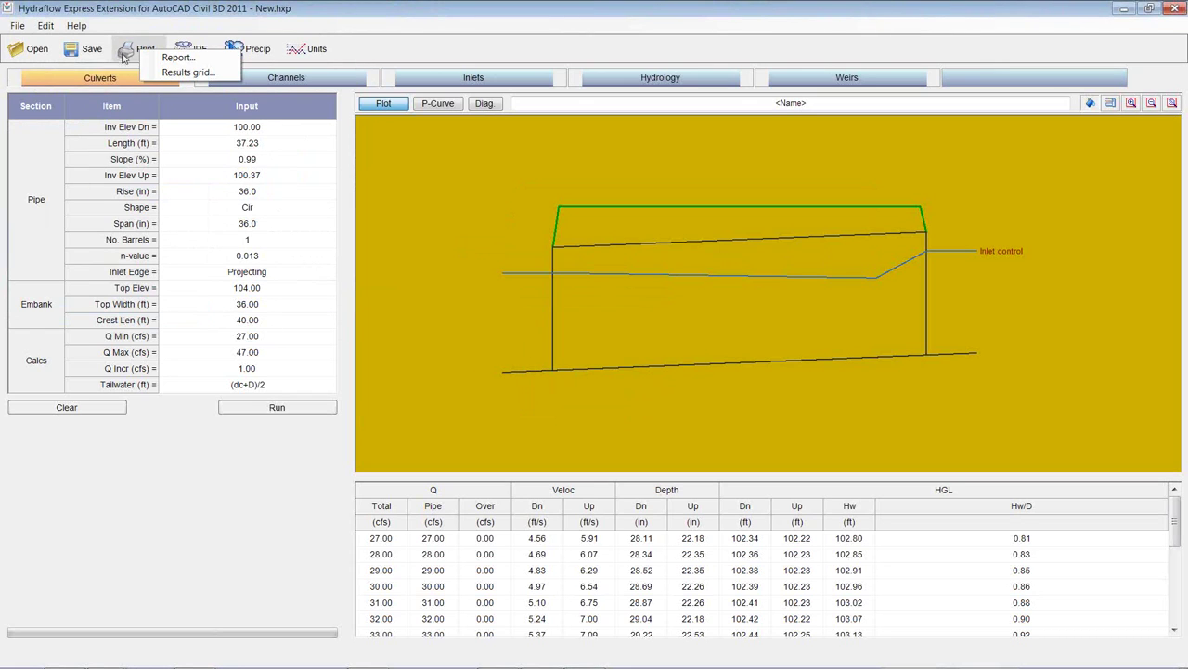
pyautogui.click(167, 73)
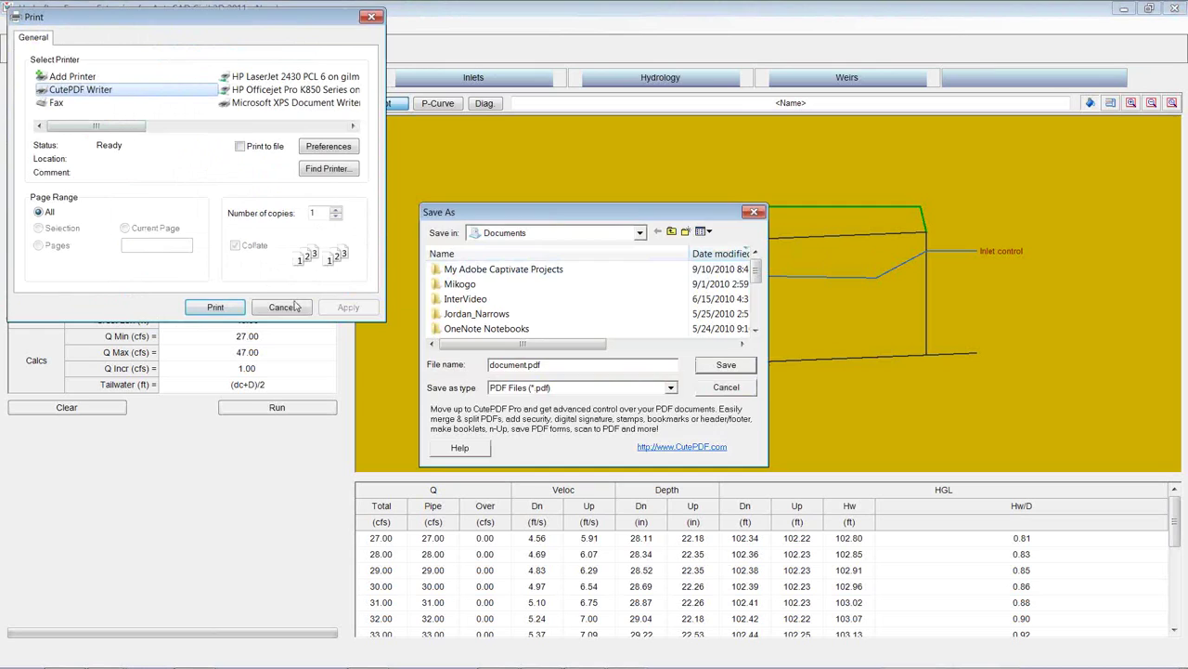
pyautogui.click(295, 306)
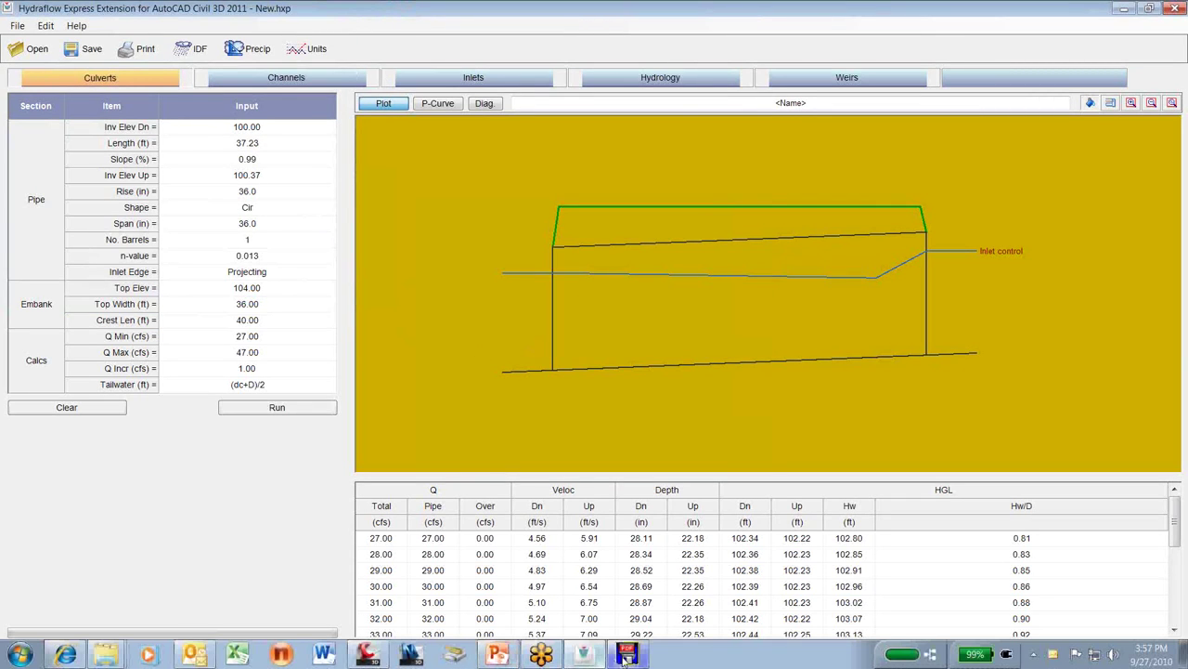
pyautogui.click(599, 655)
pyautogui.click(511, 234)
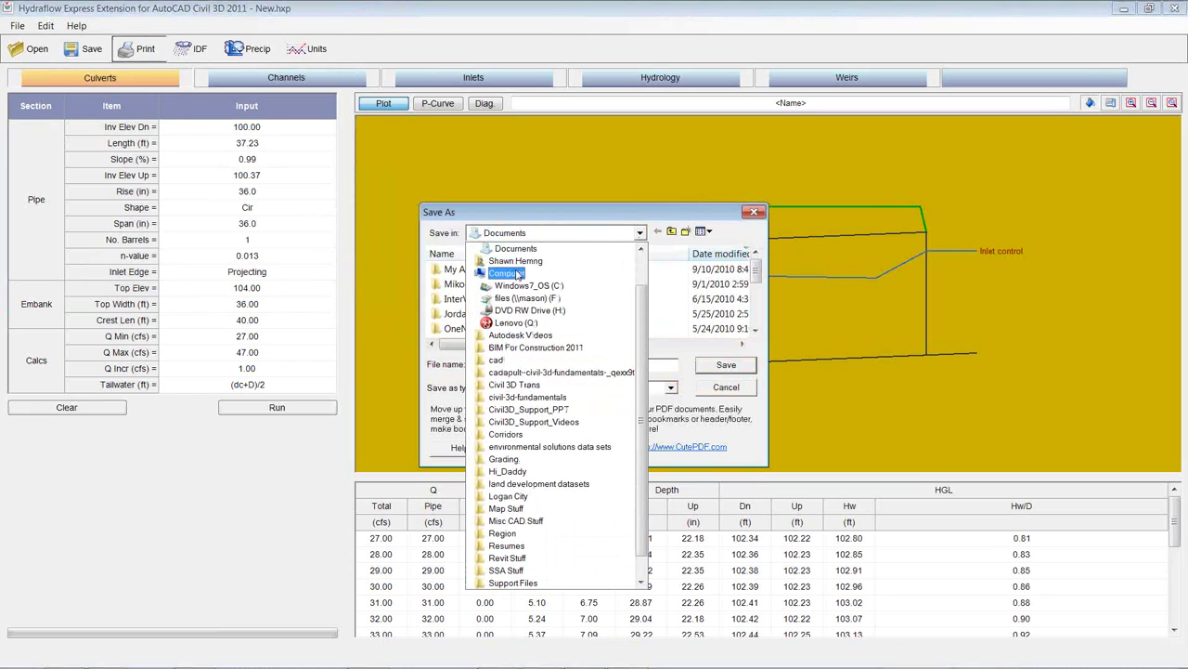
pyautogui.scroll(2, 520, 278)
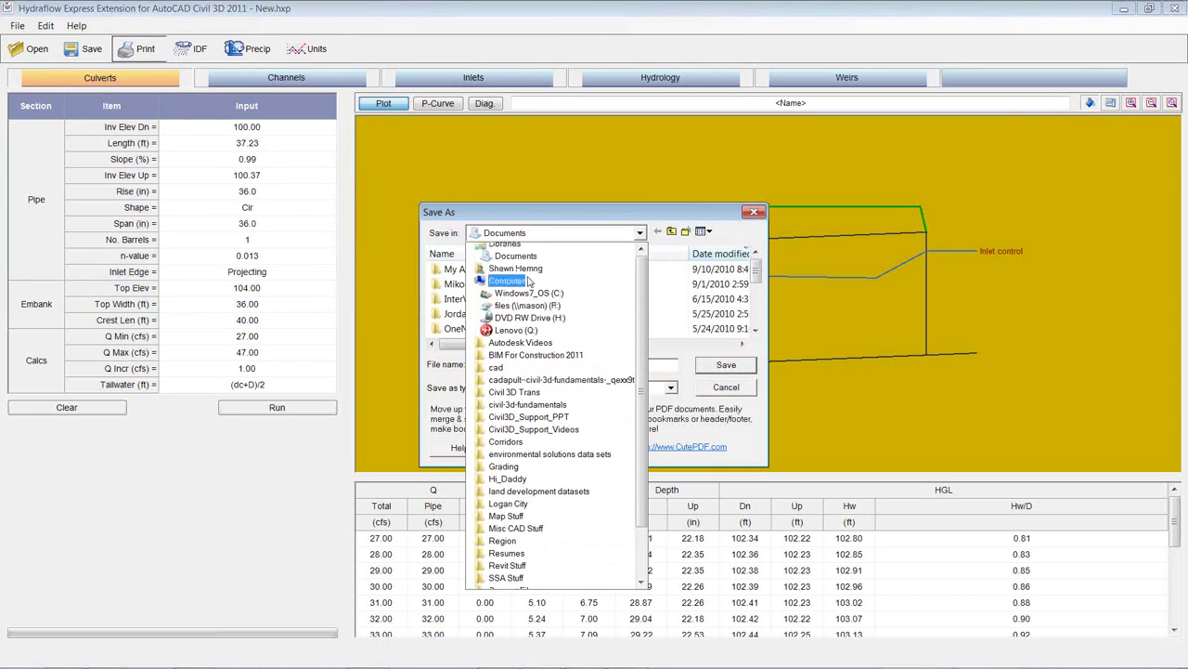
pyautogui.click(491, 259)
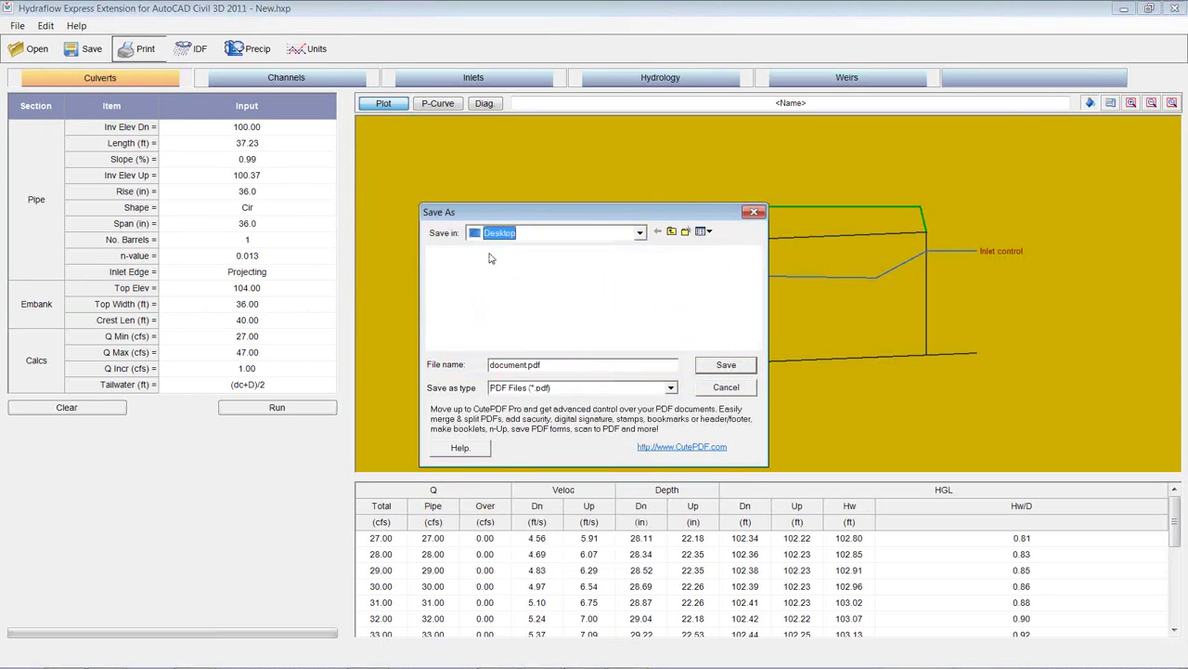
pyautogui.click(711, 368)
pyautogui.click(1122, 10)
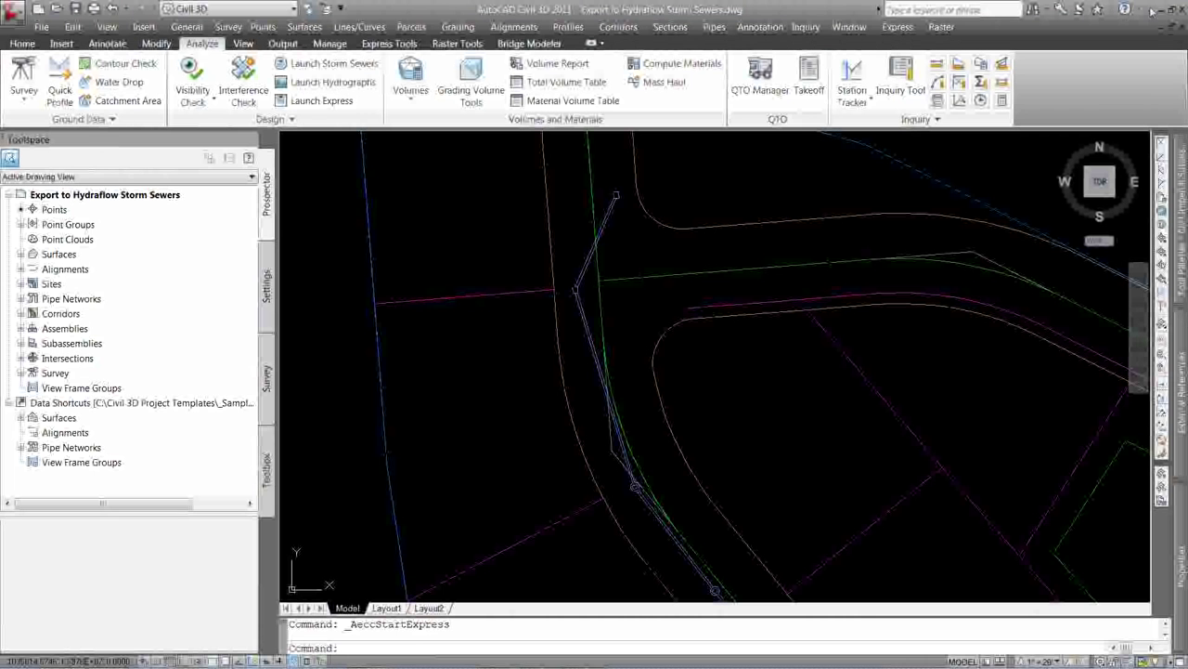
pyautogui.click(1121, 11)
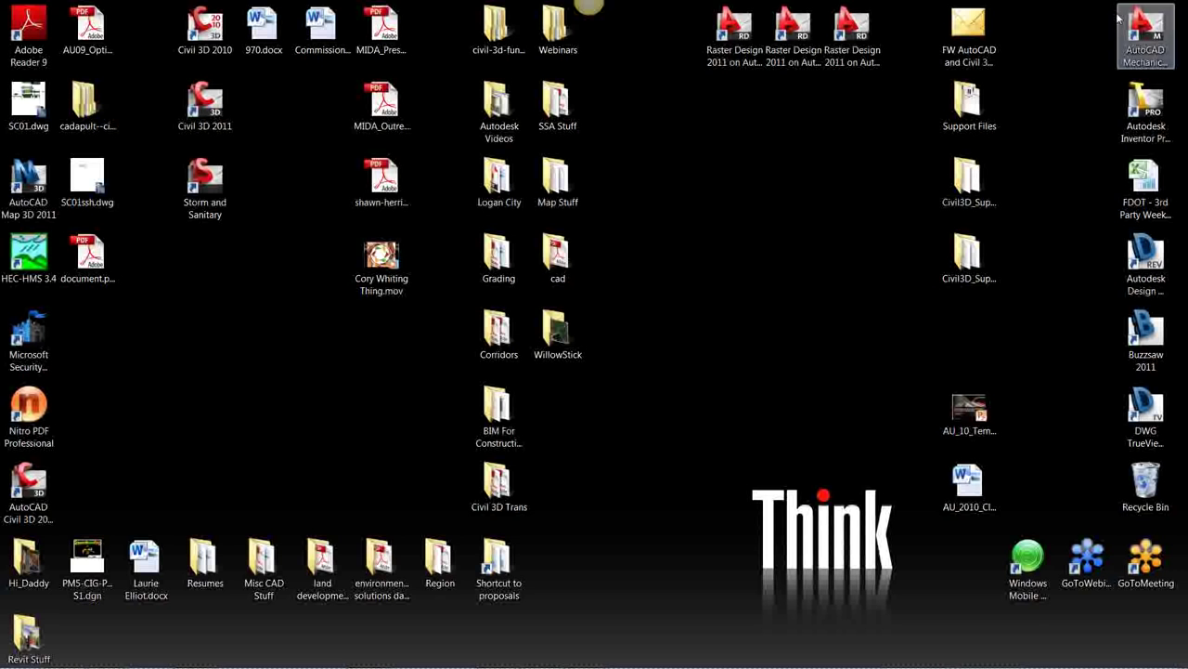
pyautogui.click(100, 250)
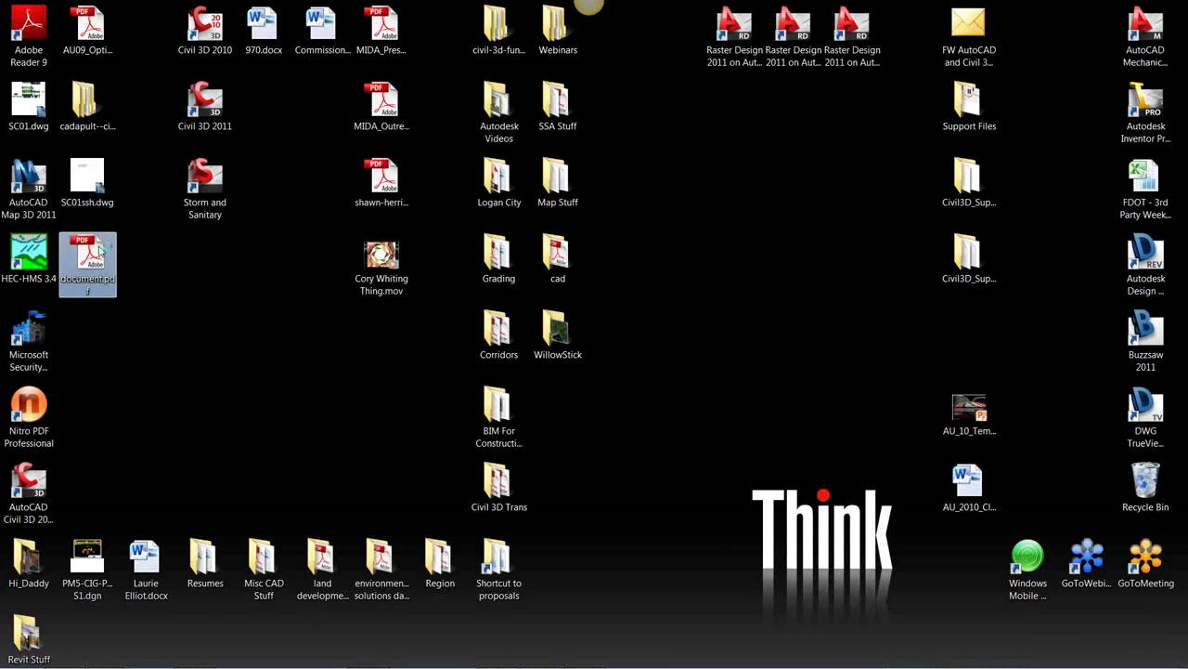
pyautogui.doubleClick(101, 249)
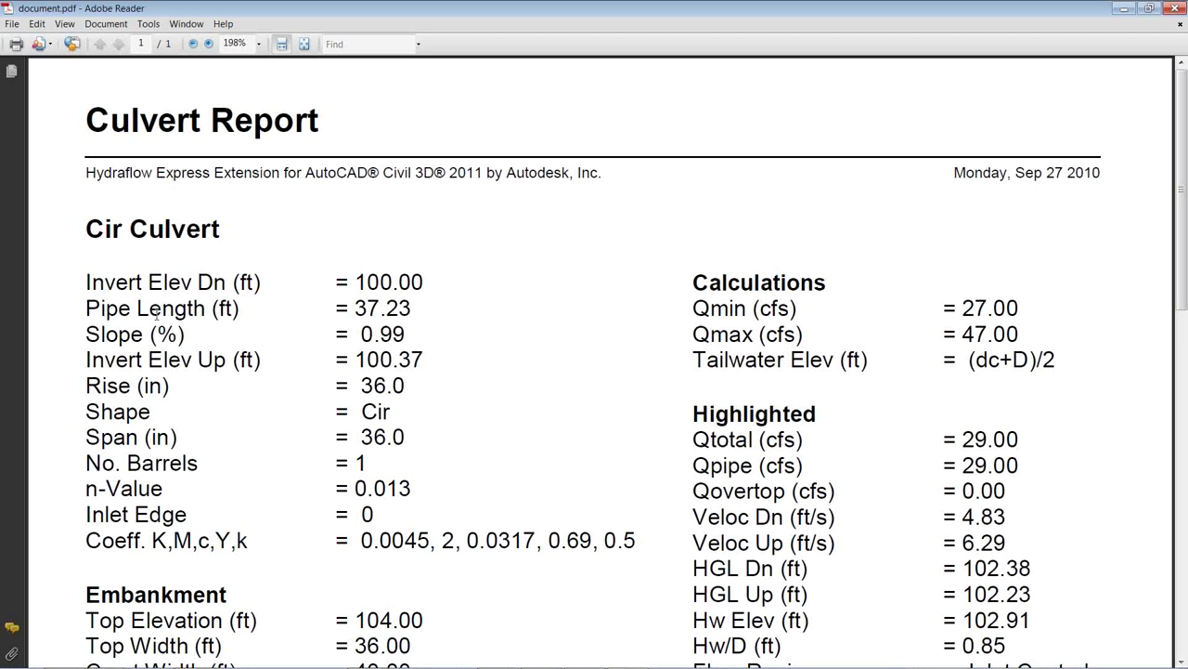
pyautogui.click(193, 45)
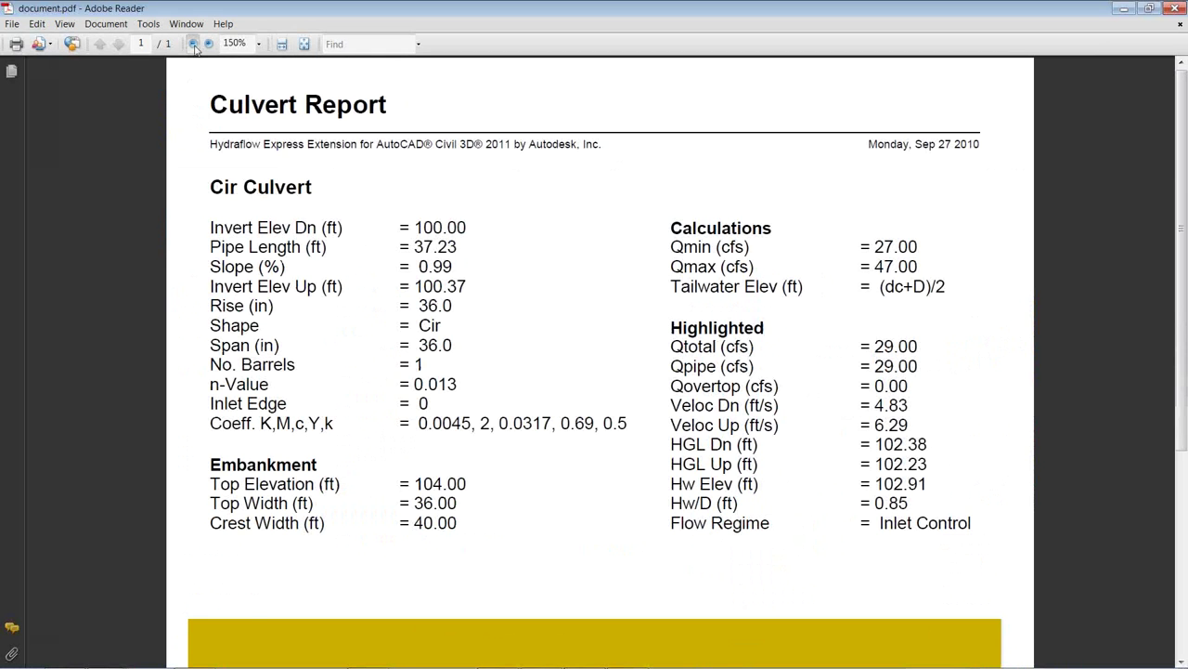
pyautogui.click(194, 44)
pyautogui.click(193, 44)
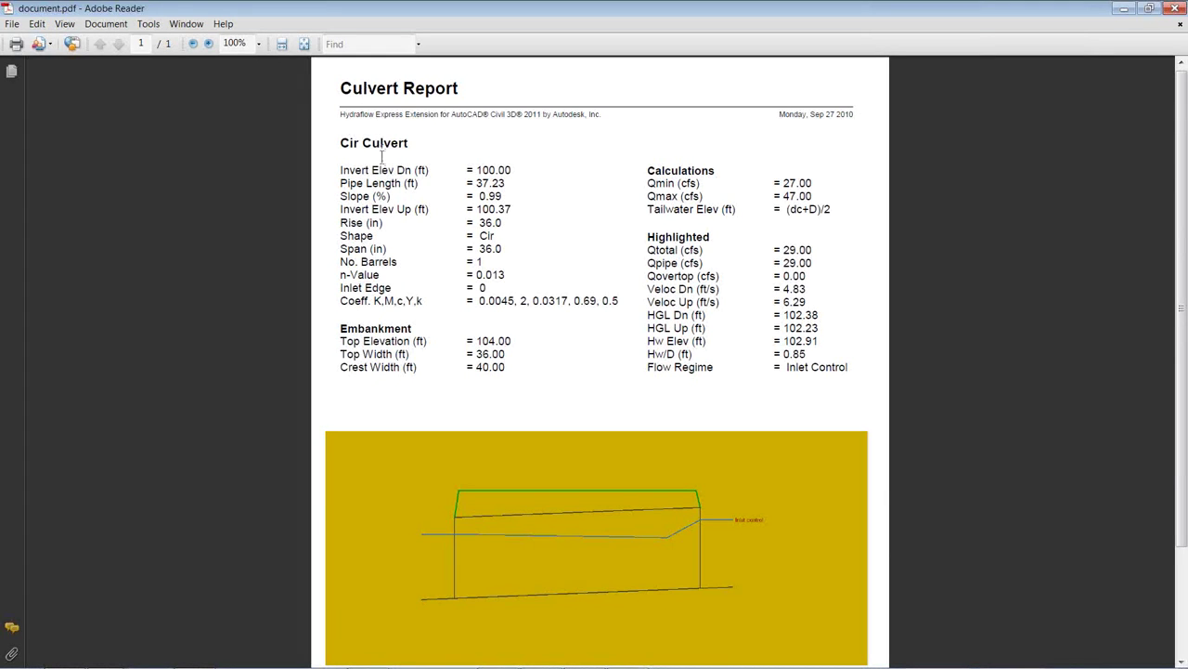
pyautogui.scroll(-3, 379, 167)
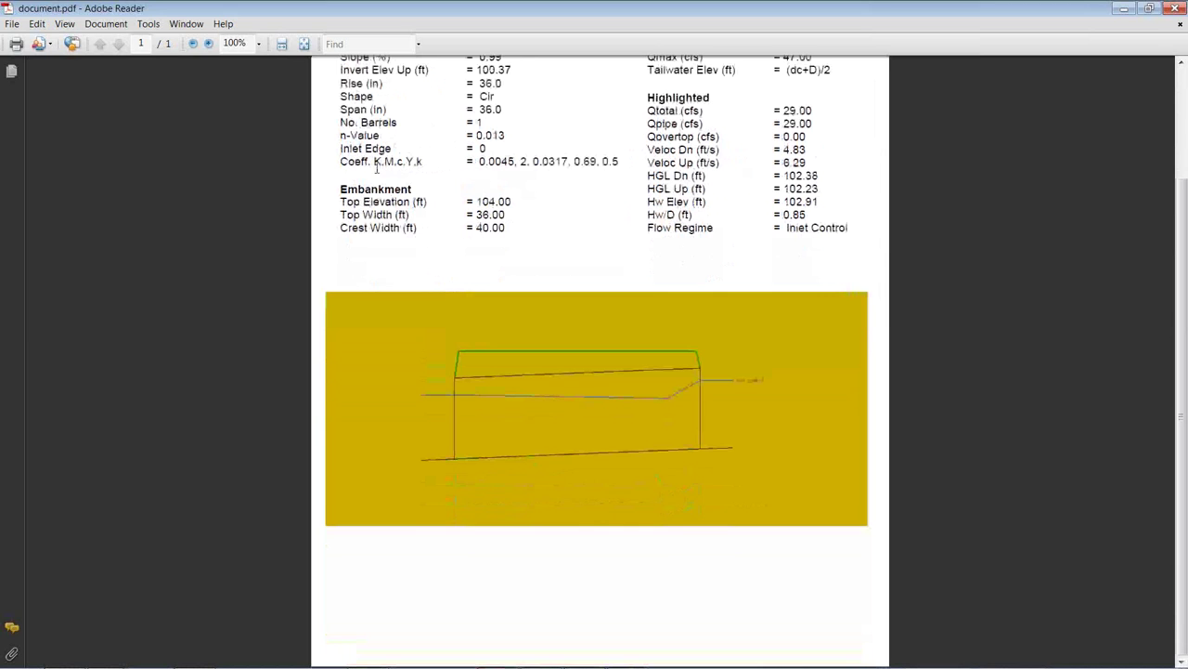
pyautogui.scroll(3, 372, 201)
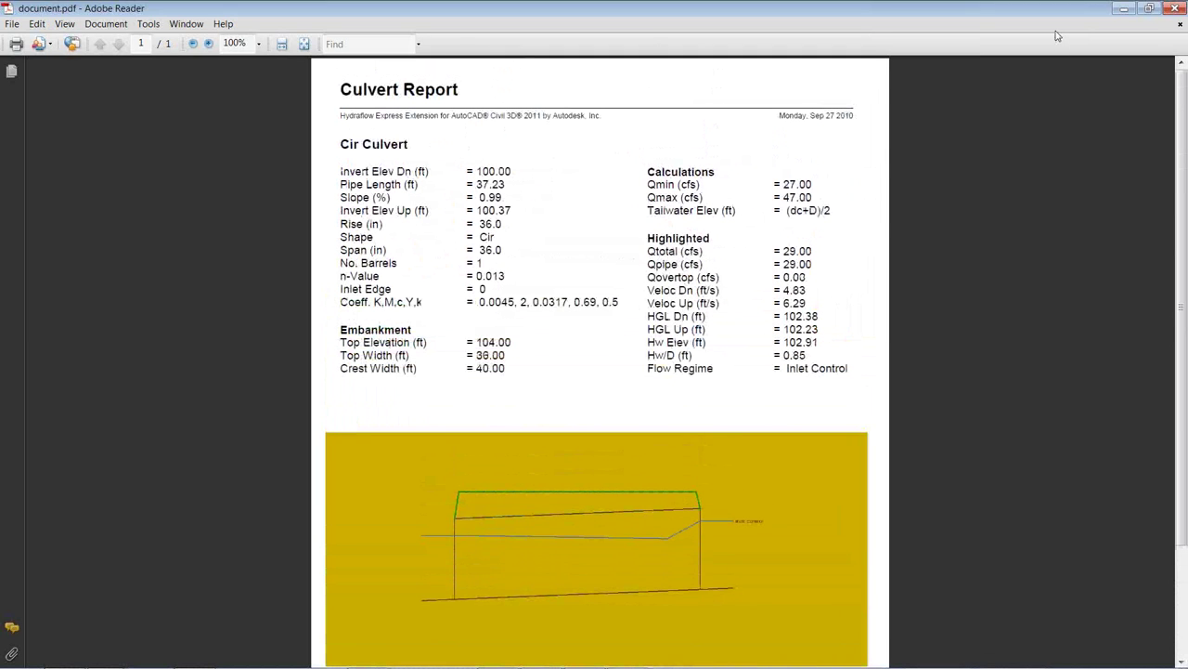
pyautogui.click(1176, 7)
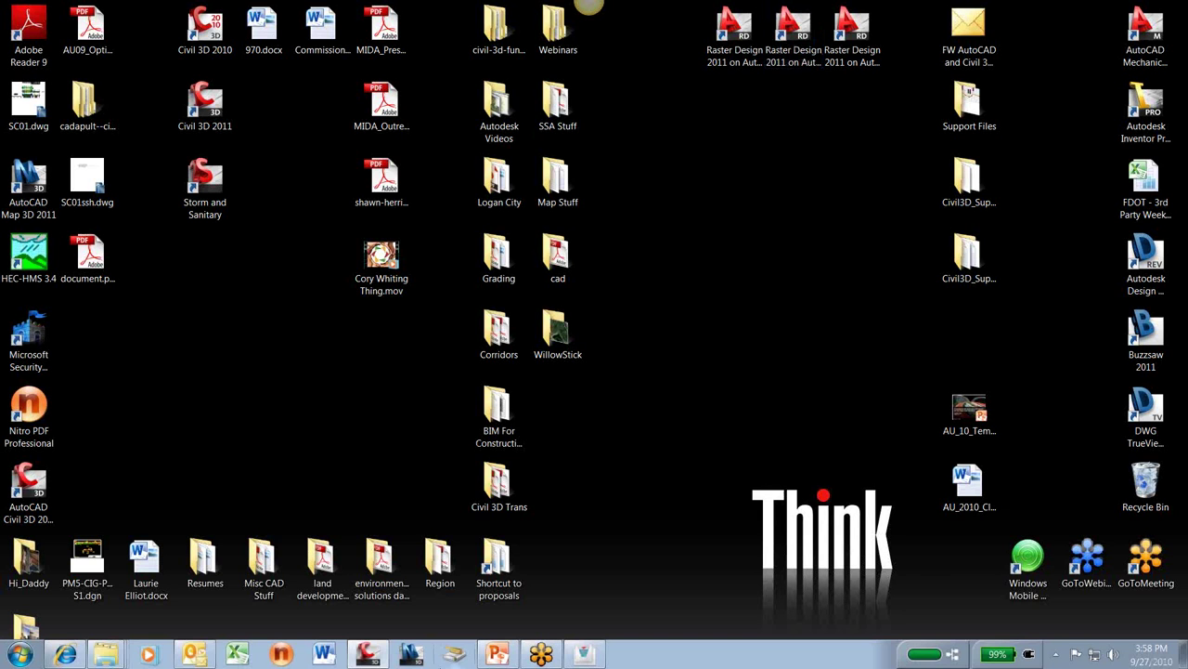
# Restore Hydraflow and preview triangular, trapezoidal, gutter, circular and user-defined channel sections
pyautogui.click(587, 654)
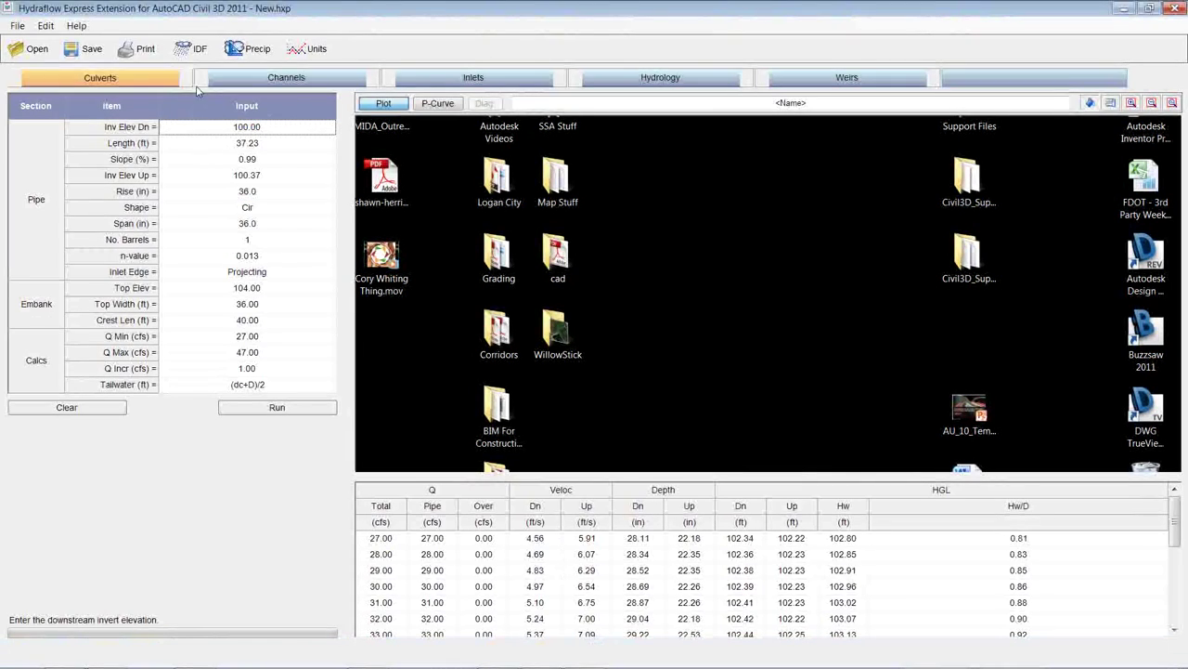
pyautogui.click(288, 80)
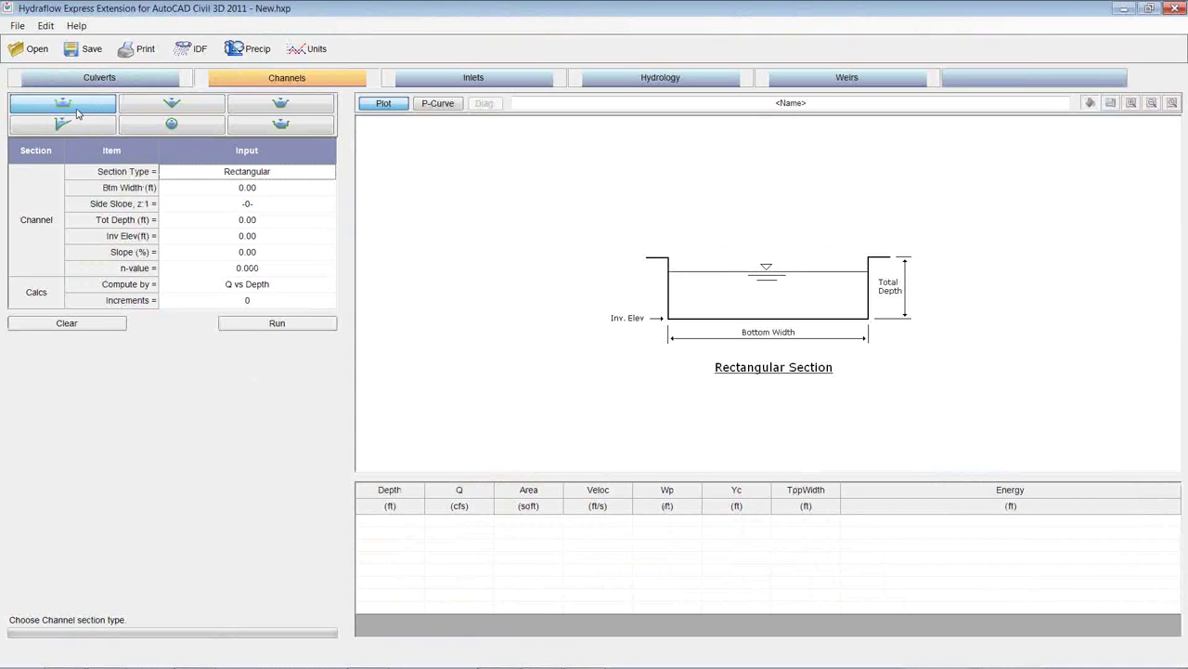
pyautogui.click(150, 109)
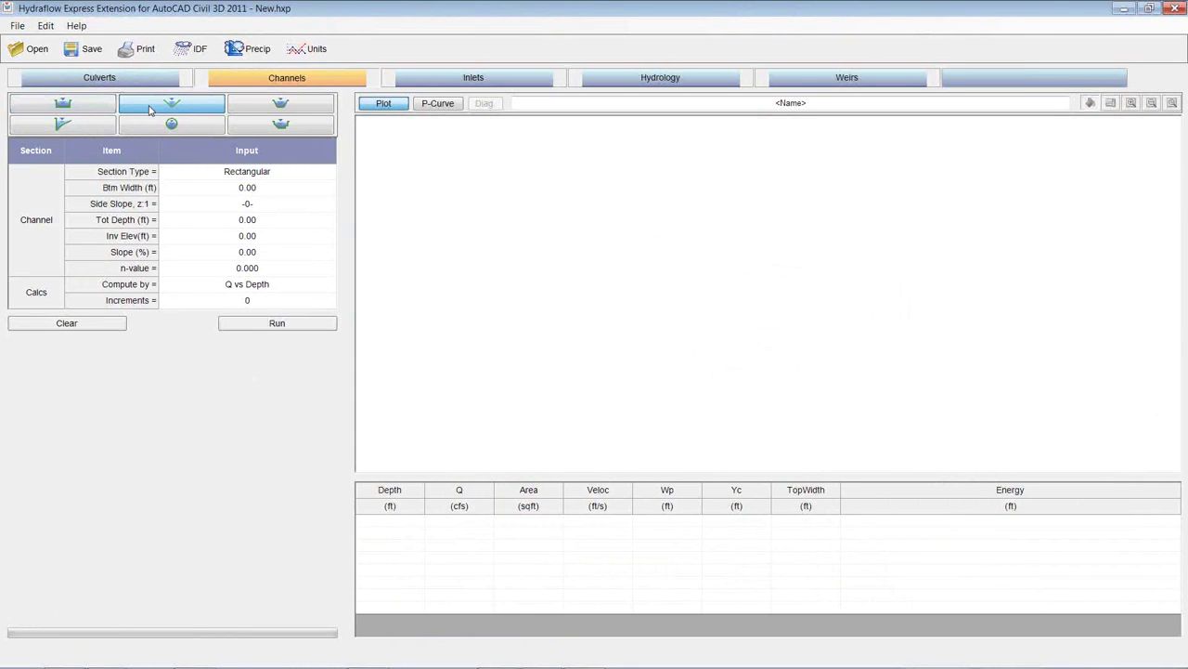
pyautogui.click(278, 104)
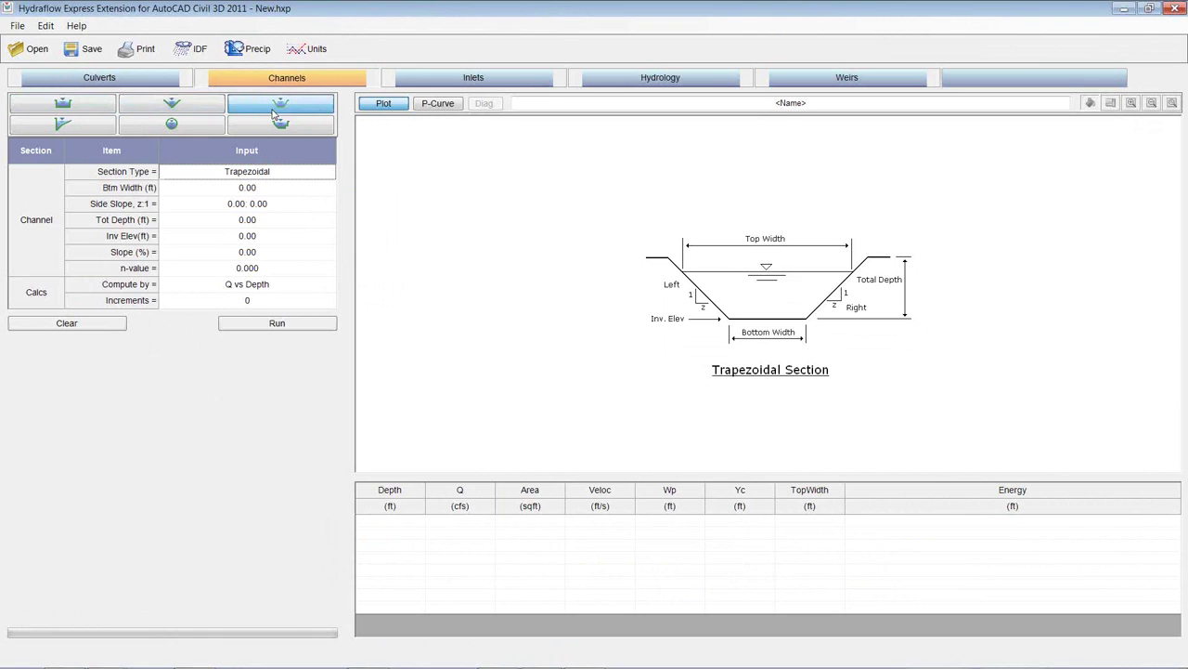
pyautogui.click(88, 131)
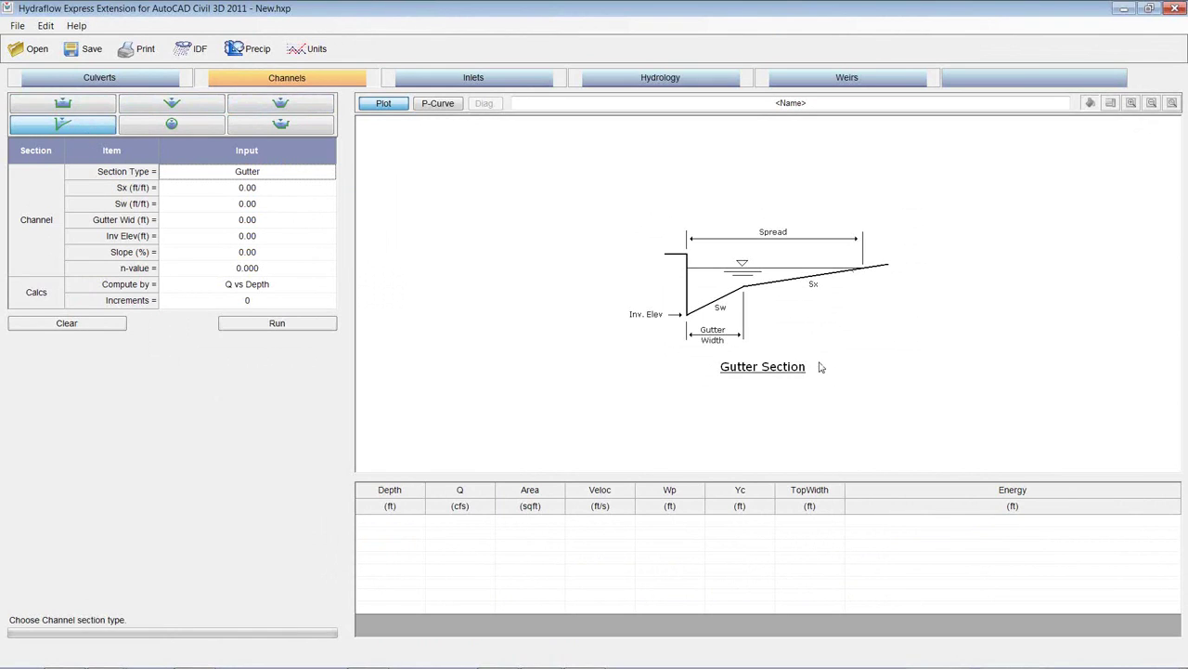
pyautogui.click(172, 128)
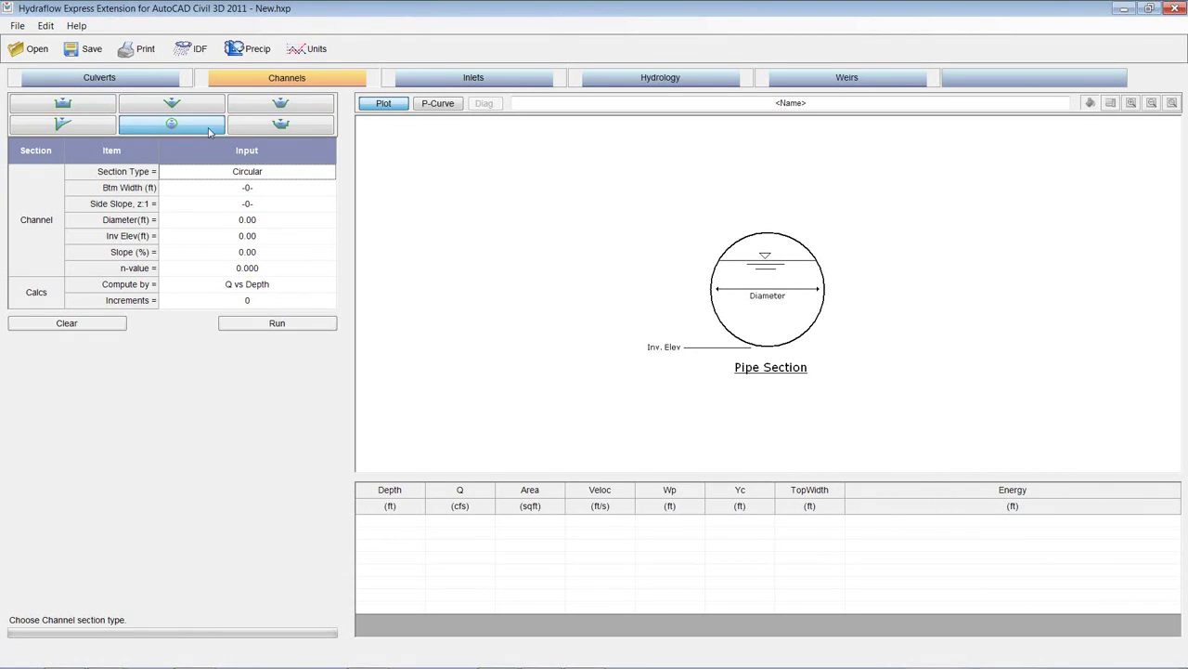
pyautogui.click(282, 124)
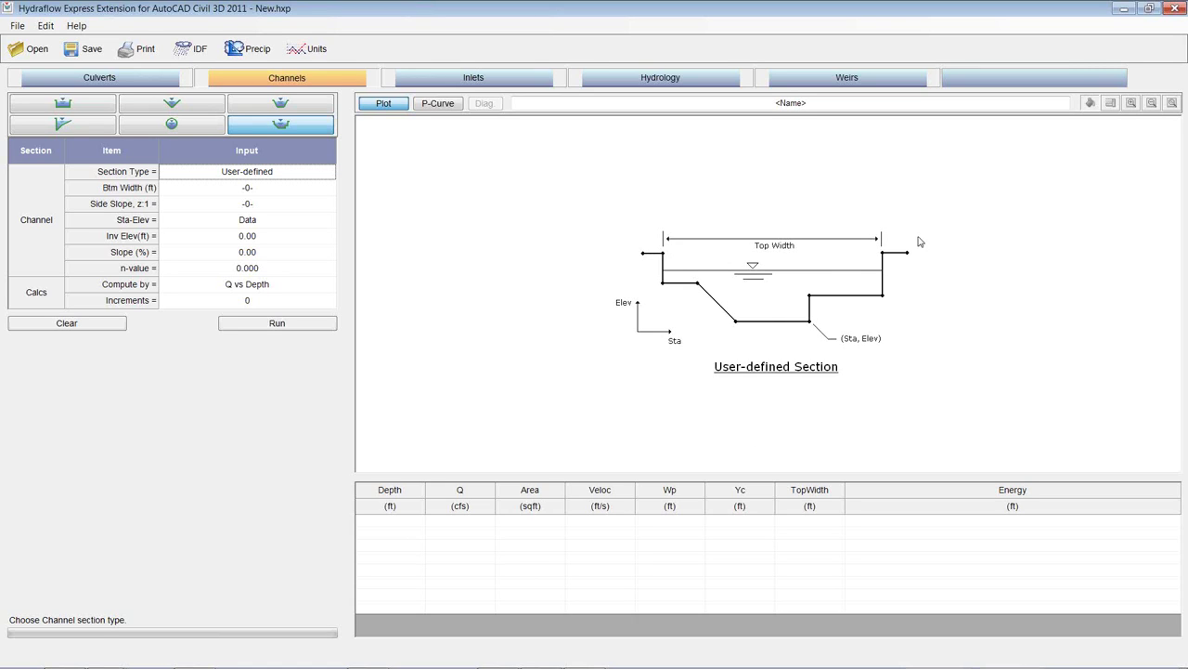
# Choose the Gutter section and set Sx to 0.020 and Sw to 0.130
pyautogui.click(62, 124)
pyautogui.click(276, 132)
pyautogui.click(74, 126)
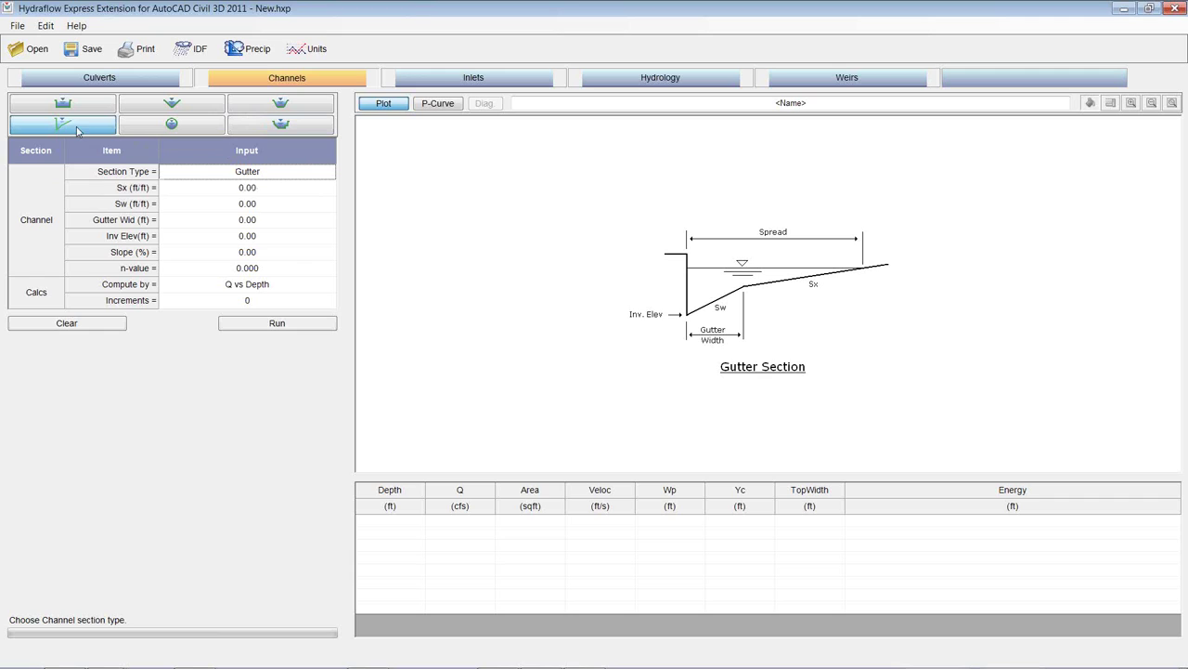
pyautogui.click(256, 193)
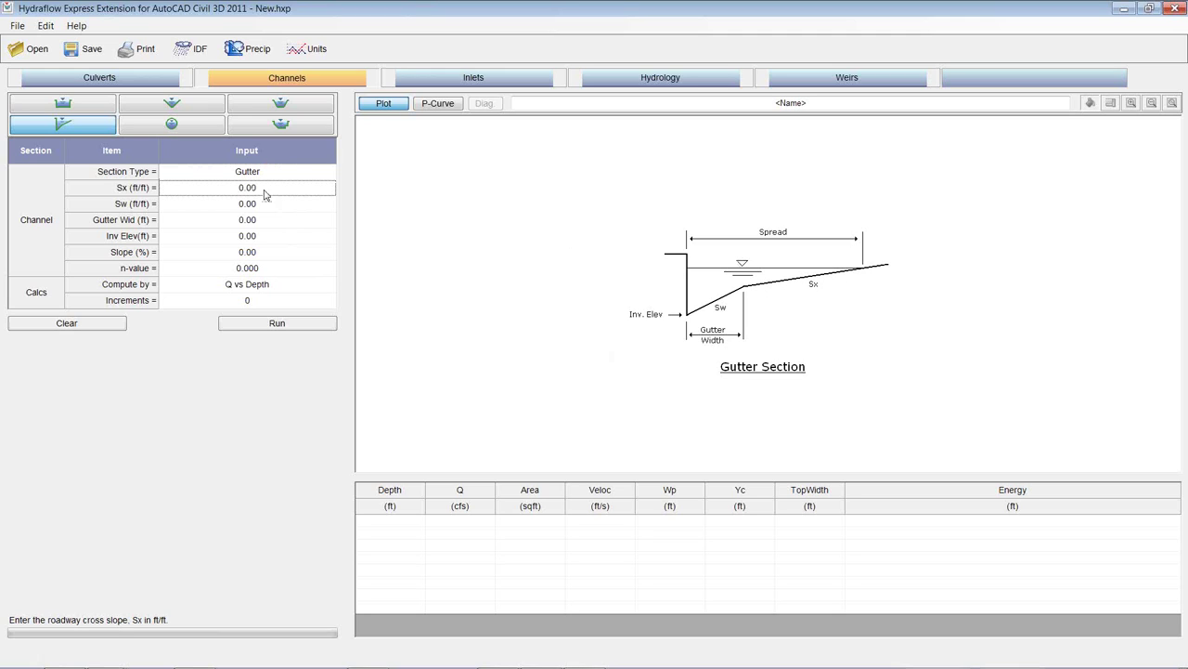
pyautogui.click(219, 188)
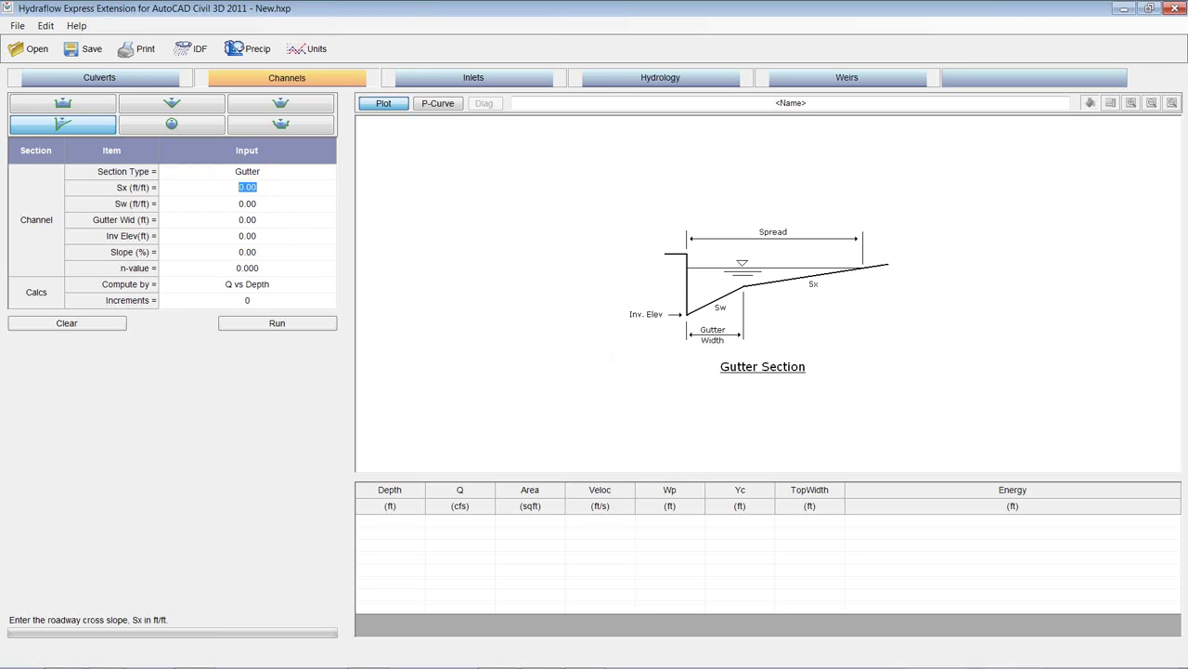
pyautogui.press('BackSpace')
pyautogui.click(249, 208)
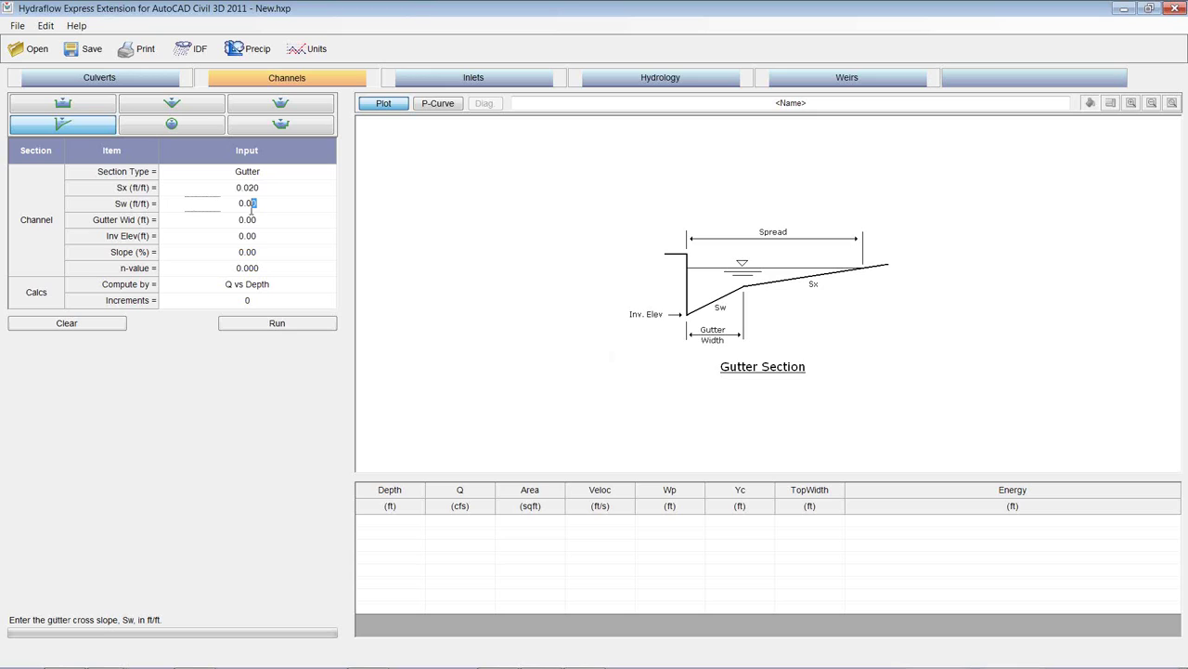
pyautogui.doubleClick(248, 204)
pyautogui.write('13')
pyautogui.click(255, 223)
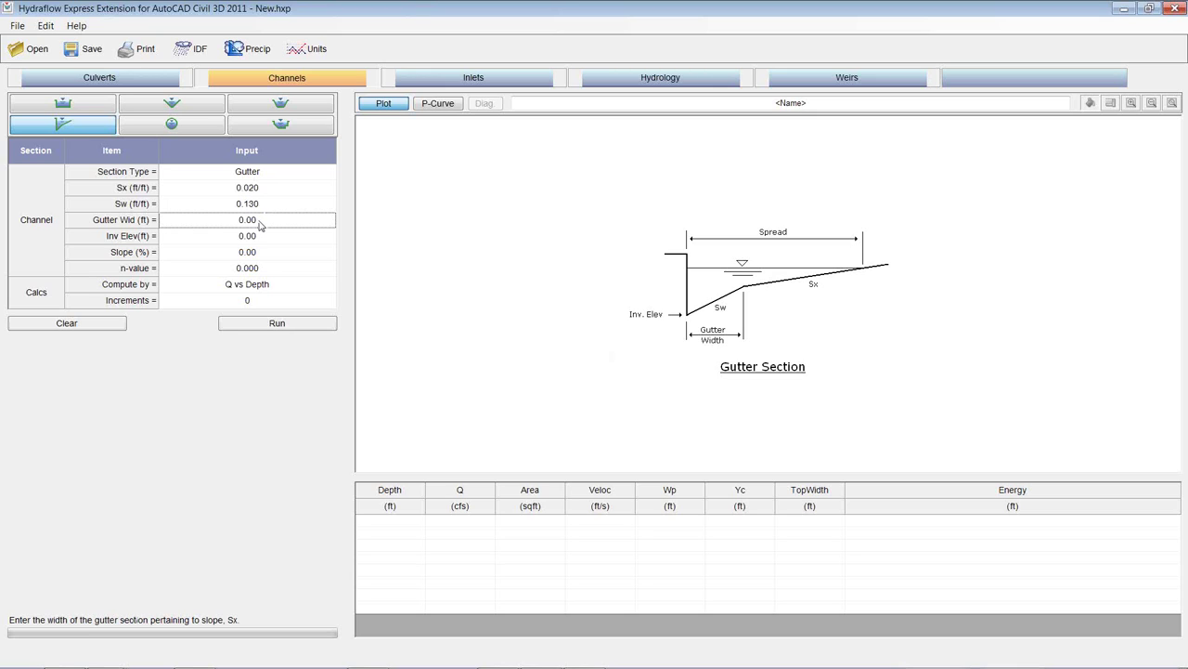
# Set gutter width to 1.50 ft and invert elevation to -0.50
pyautogui.click(260, 223)
pyautogui.doubleClick(260, 221)
pyautogui.write('1.5')
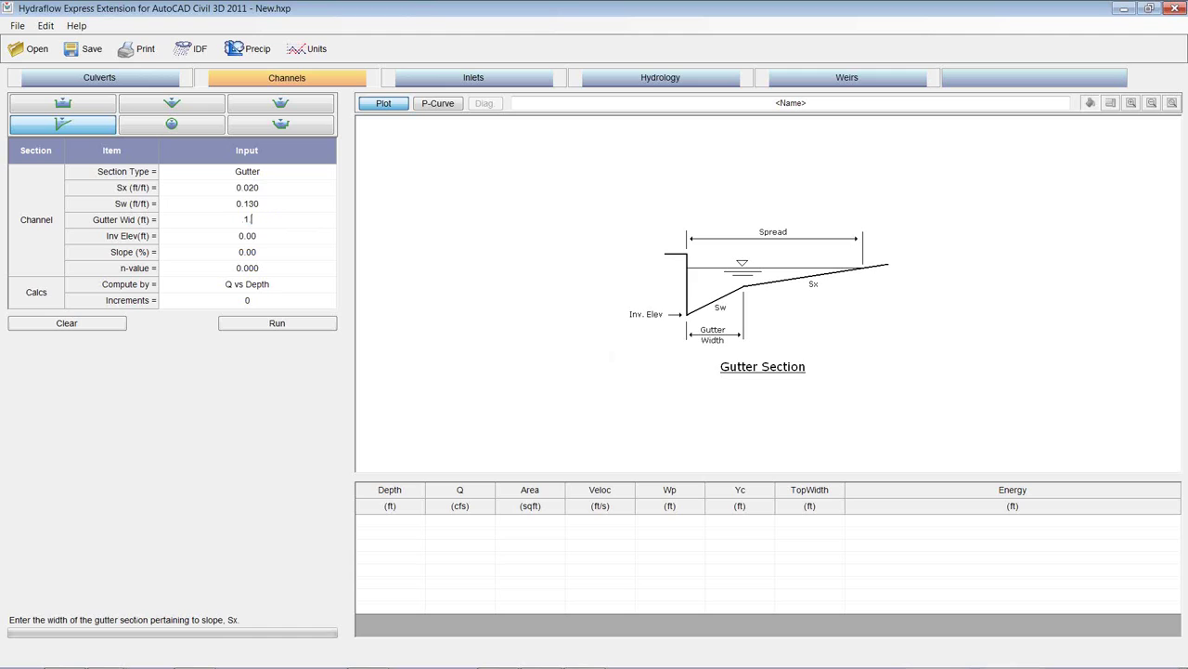
pyautogui.click(262, 240)
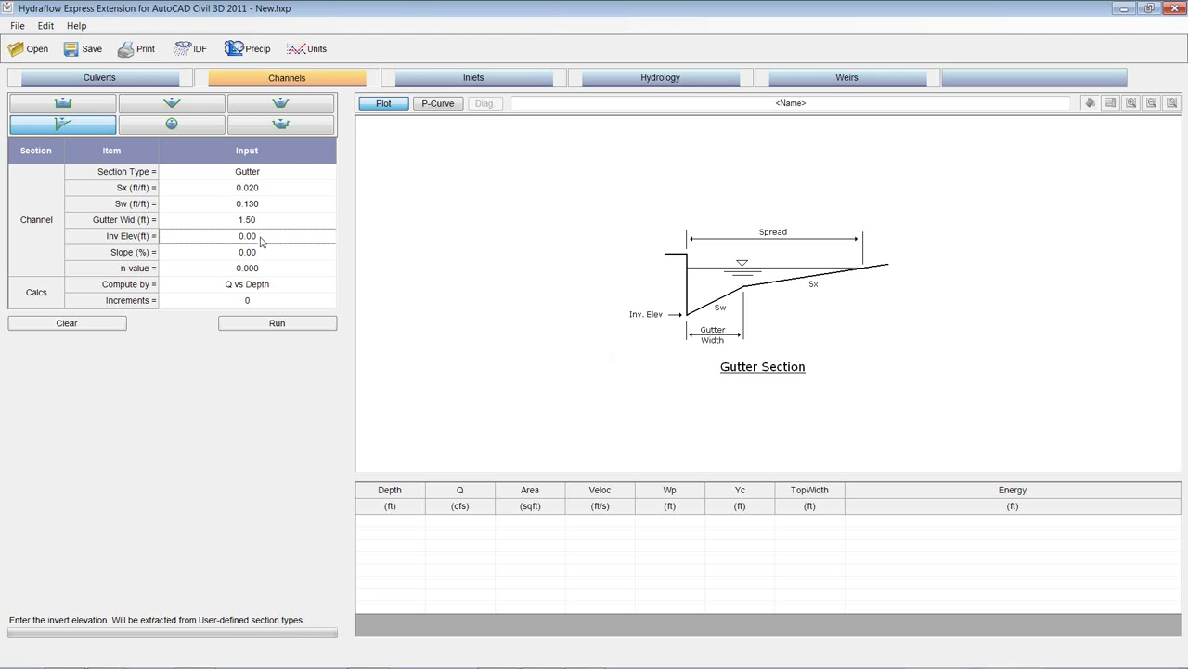
pyautogui.click(260, 237)
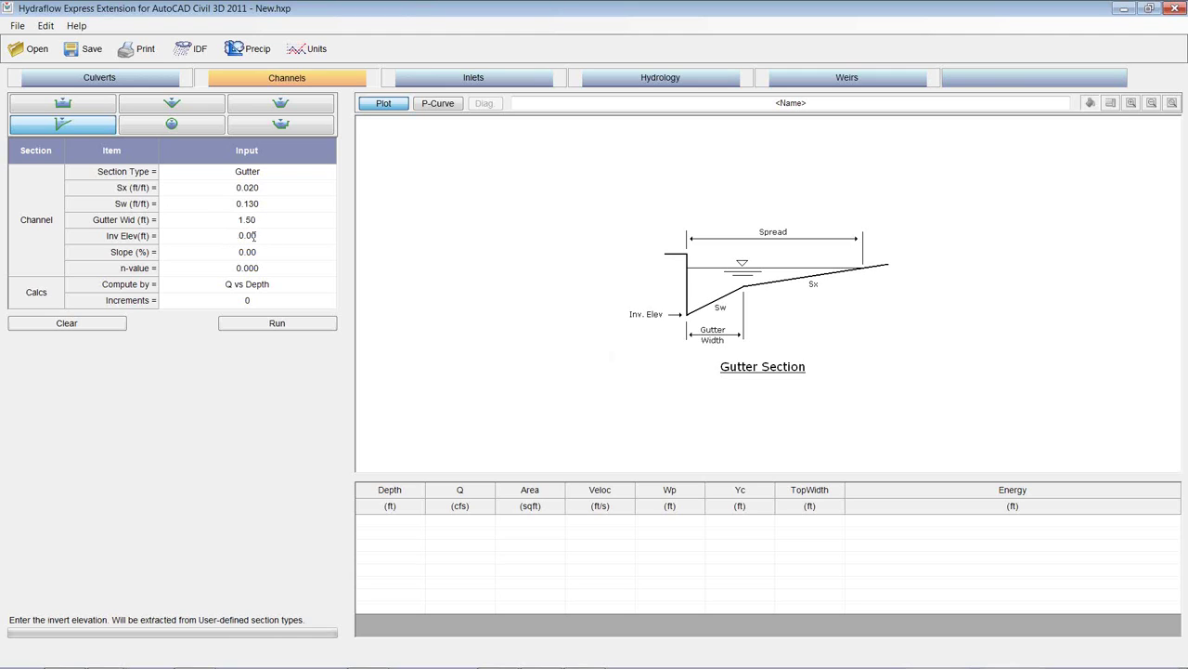
pyautogui.moveTo(251, 236); pyautogui.dragTo(236, 235)
pyautogui.write('-')
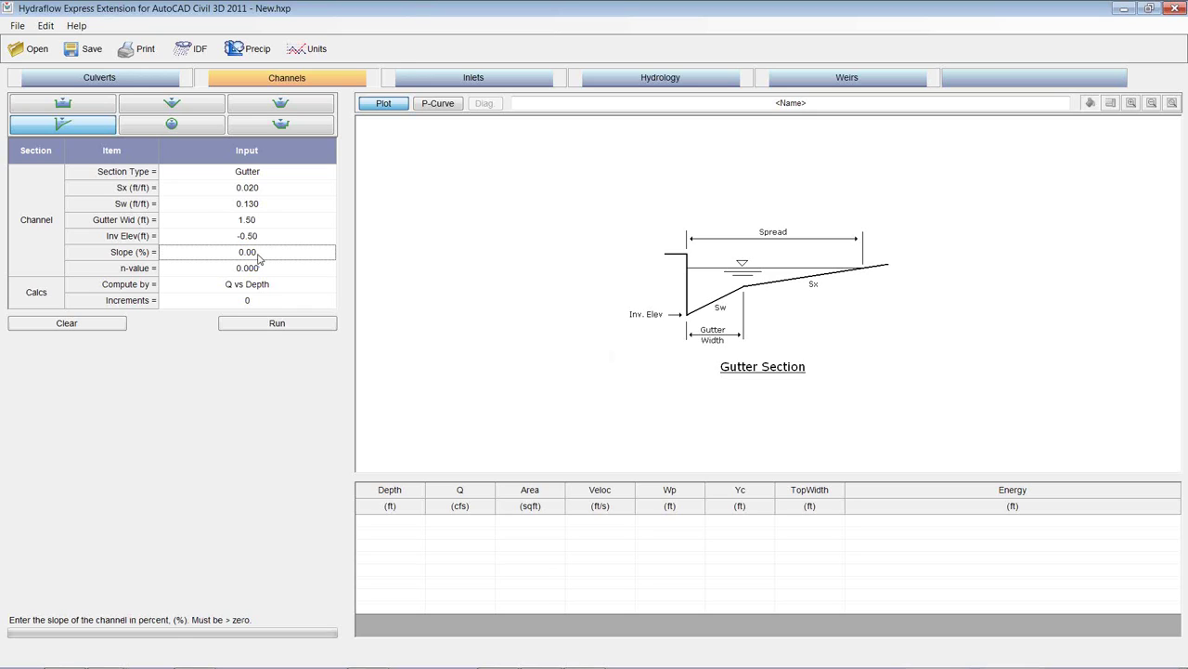
# Set the channel slope to 1.00% and Manning's n to 0.013
pyautogui.click(263, 252)
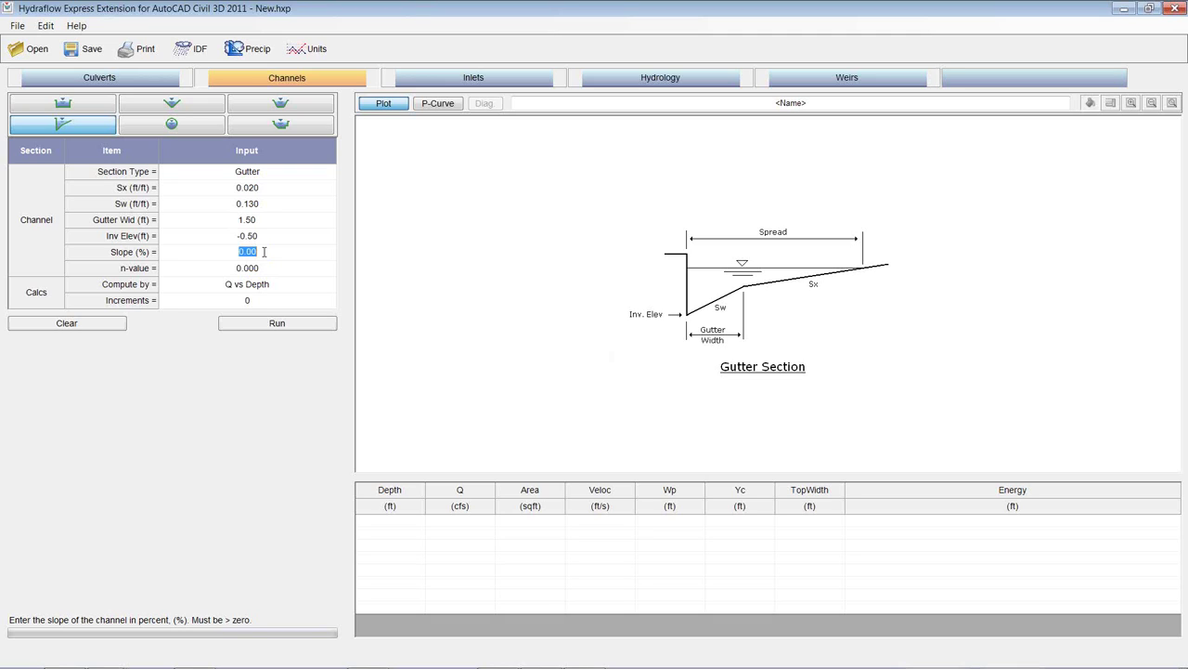
pyautogui.write('1')
pyautogui.click(266, 269)
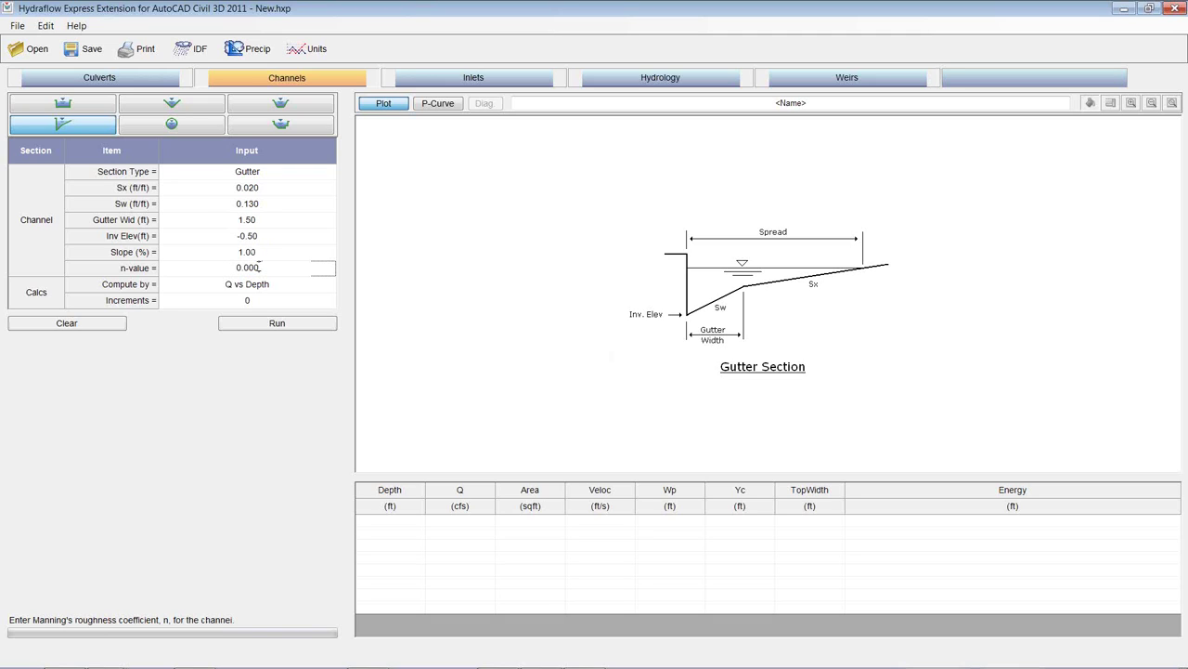
pyautogui.write('13')
pyautogui.click(292, 289)
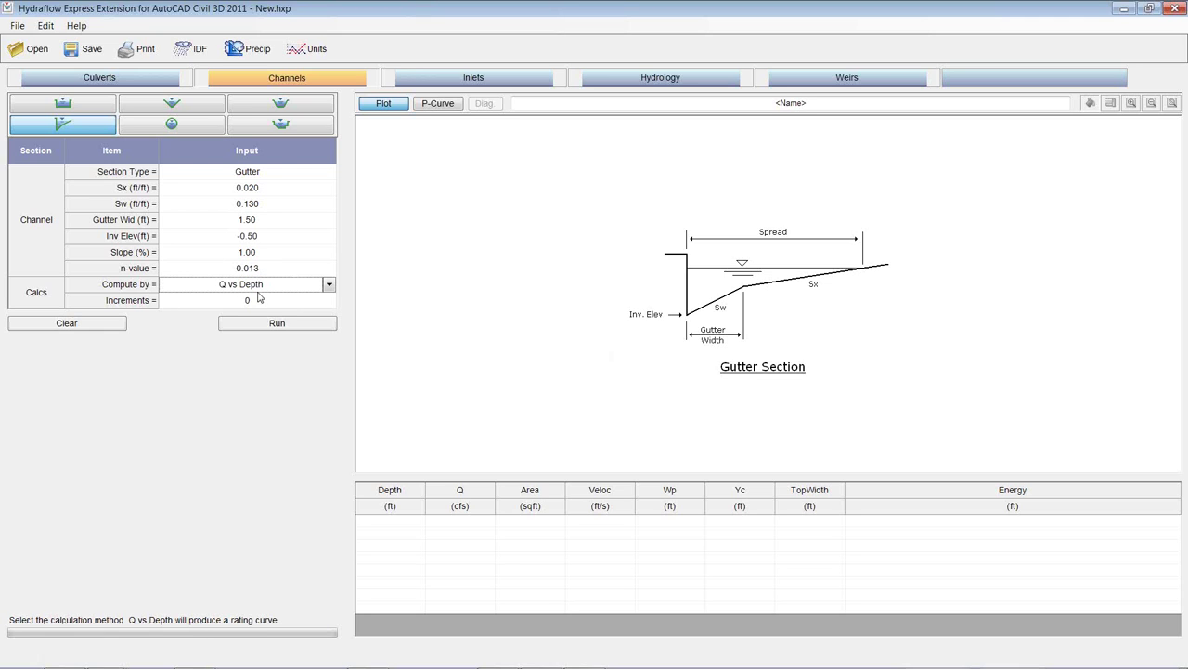
# Compute by Known Q with Q = 3 cfs, run, and dismiss the invert elevation error
pyautogui.click(328, 288)
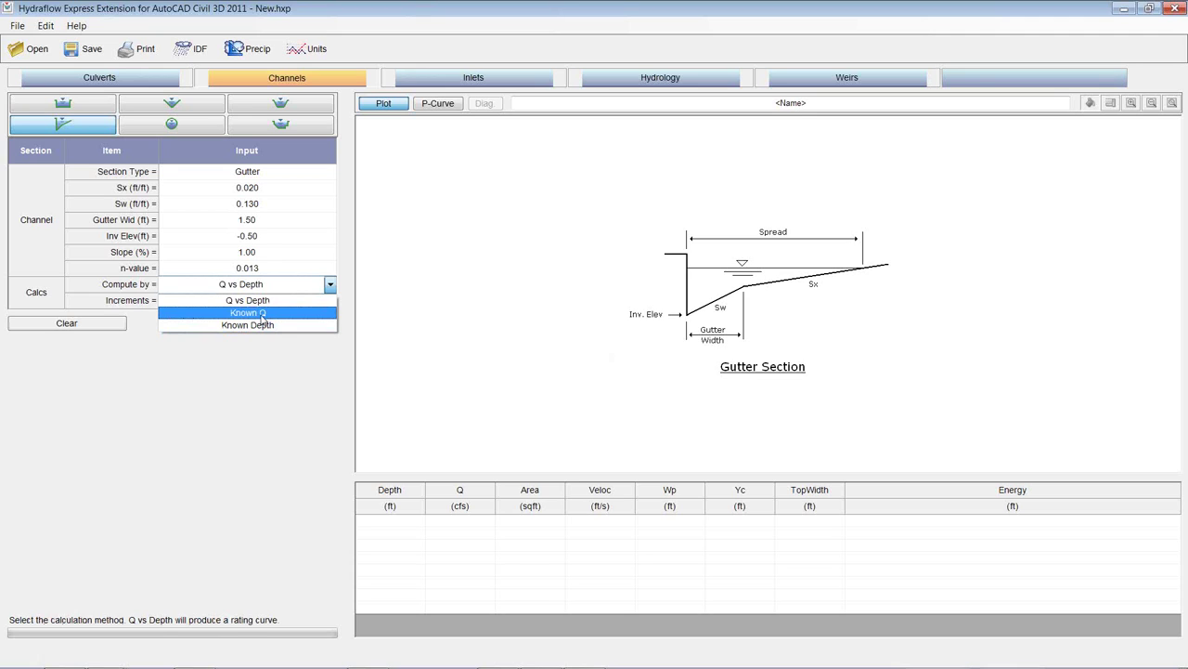
pyautogui.click(262, 319)
pyautogui.click(260, 299)
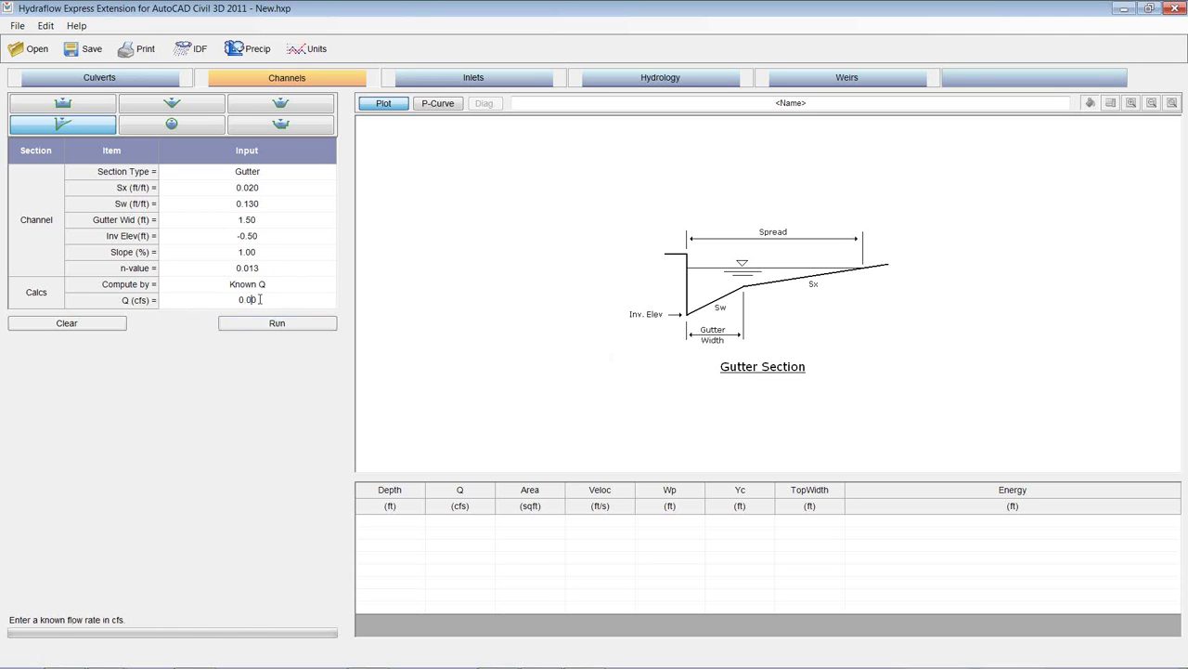
pyautogui.moveTo(260, 299); pyautogui.dragTo(233, 299)
pyautogui.write('3')
pyautogui.click(261, 324)
pyautogui.click(644, 394)
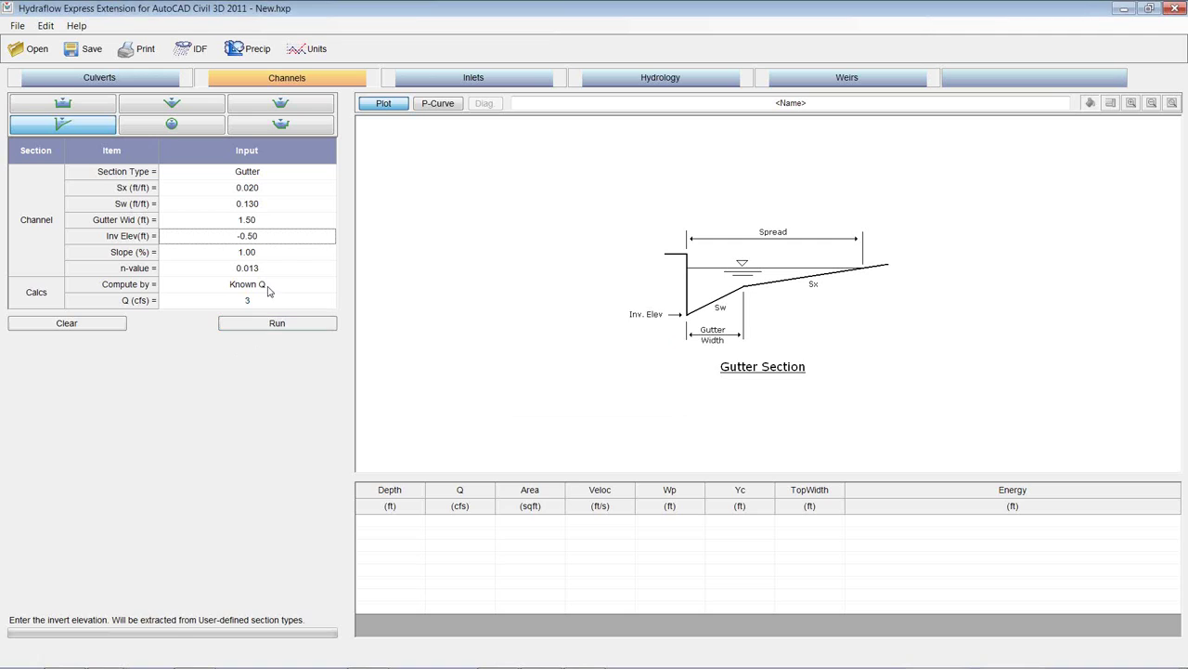
# Rerun, dismiss the error again, and reselect the -0.50 invert to raise it to 1.00
pyautogui.click(265, 236)
pyautogui.moveTo(265, 236); pyautogui.dragTo(238, 236)
pyautogui.click(276, 325)
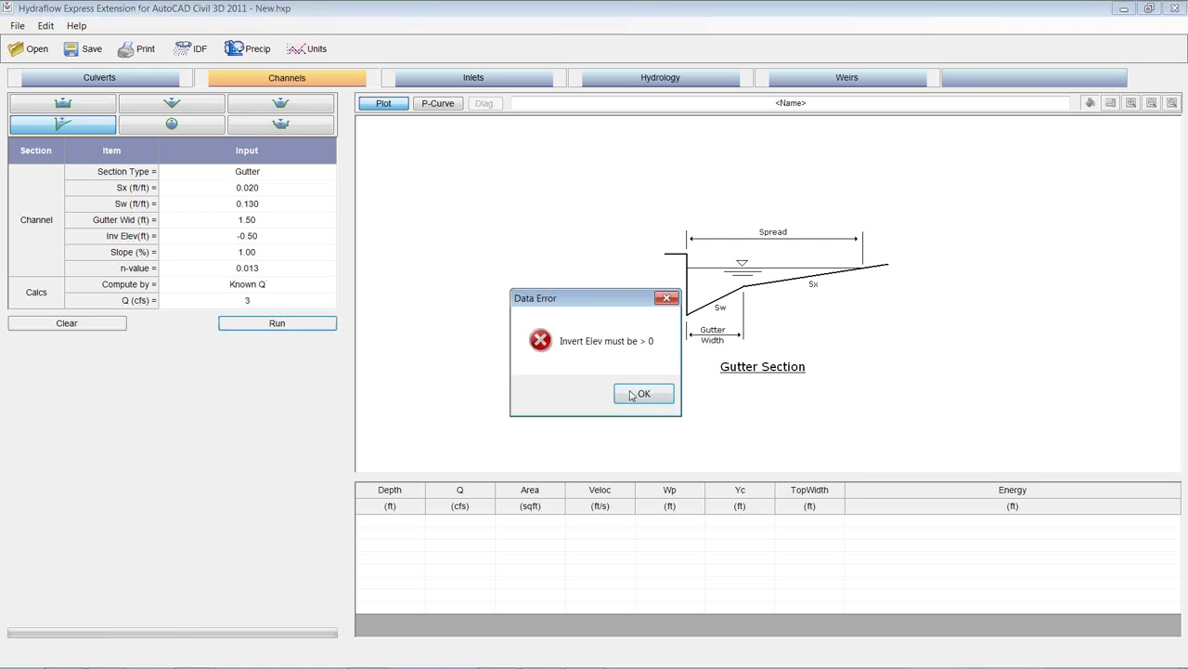
pyautogui.click(631, 394)
pyautogui.click(278, 235)
pyautogui.moveTo(267, 236); pyautogui.dragTo(223, 235)
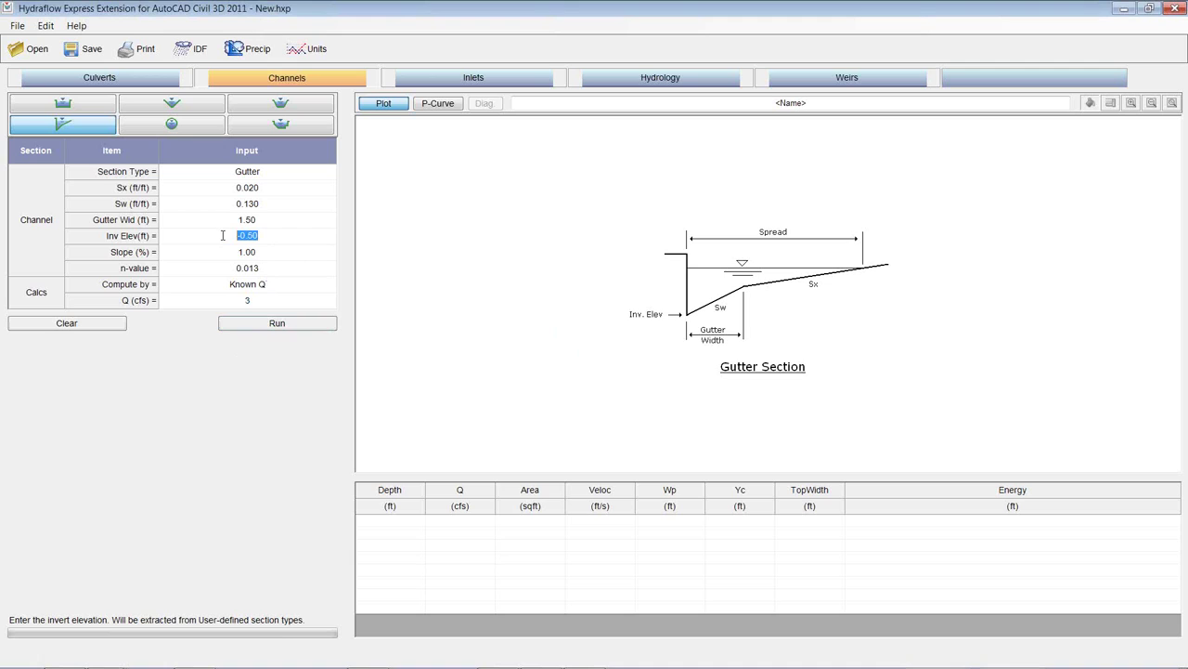
# Run the gutter section calculation at 3 cfs and review the results row
pyautogui.write('1')
pyautogui.click(264, 326)
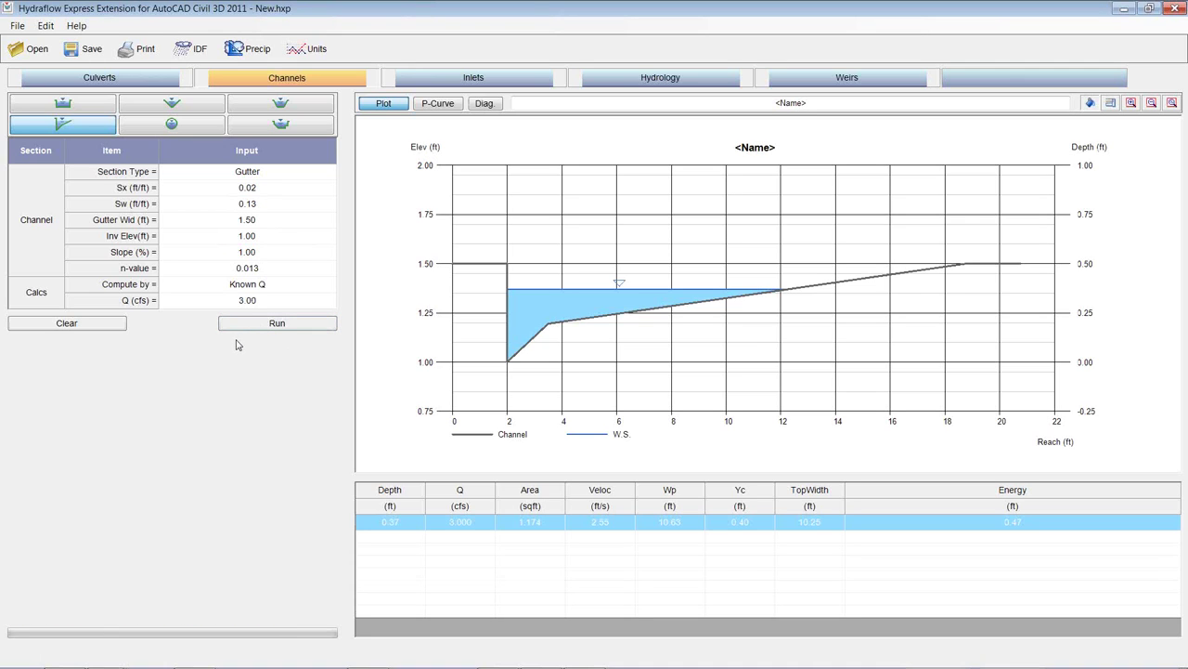
pyautogui.click(422, 538)
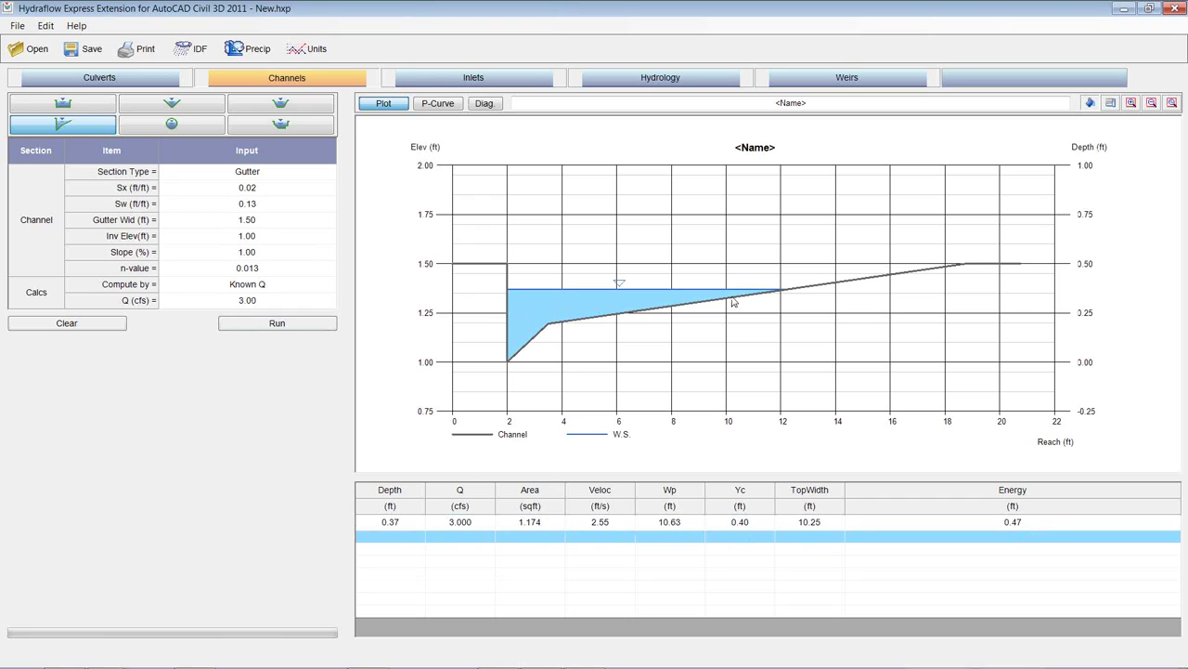
pyautogui.click(392, 526)
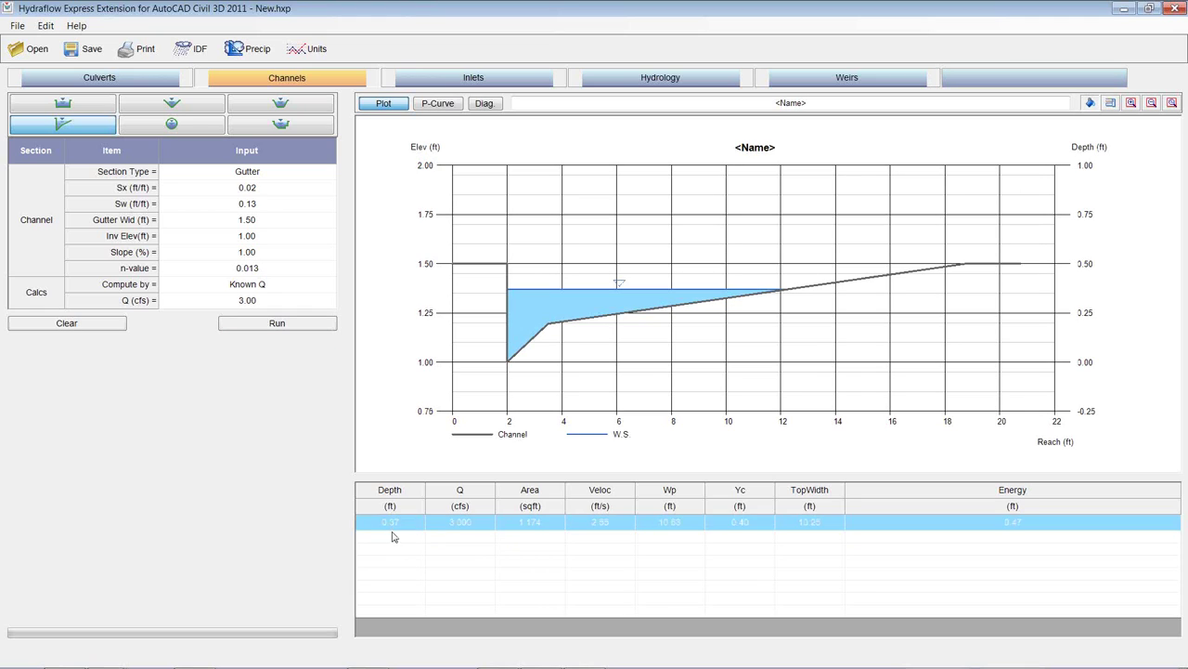
pyautogui.click(394, 537)
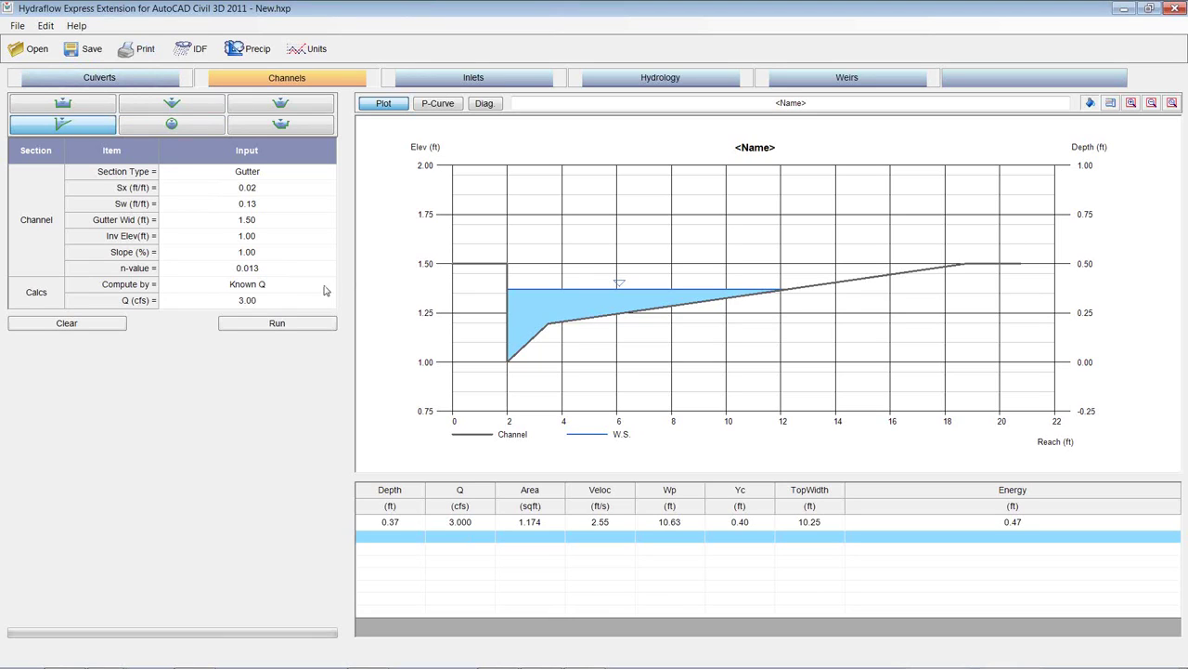
# Rerun the gutter at 5 cfs, then 7 cfs (0.46 ft depth), and bring up Inlets
pyautogui.click(259, 300)
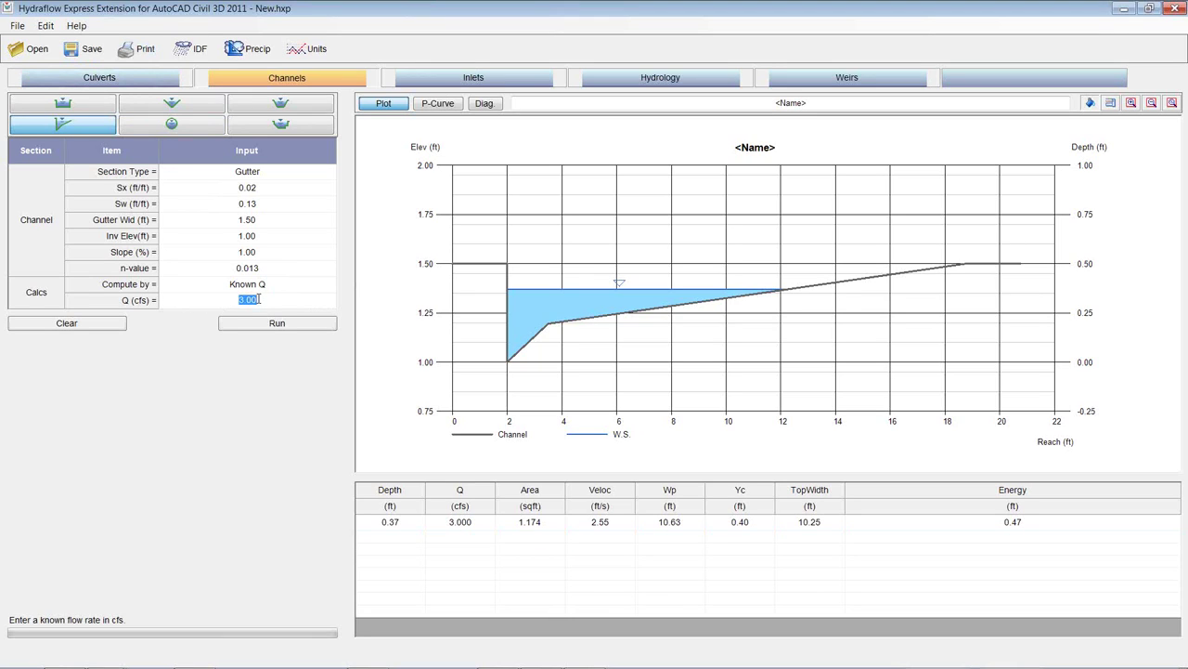
pyautogui.write('5')
pyautogui.click(262, 321)
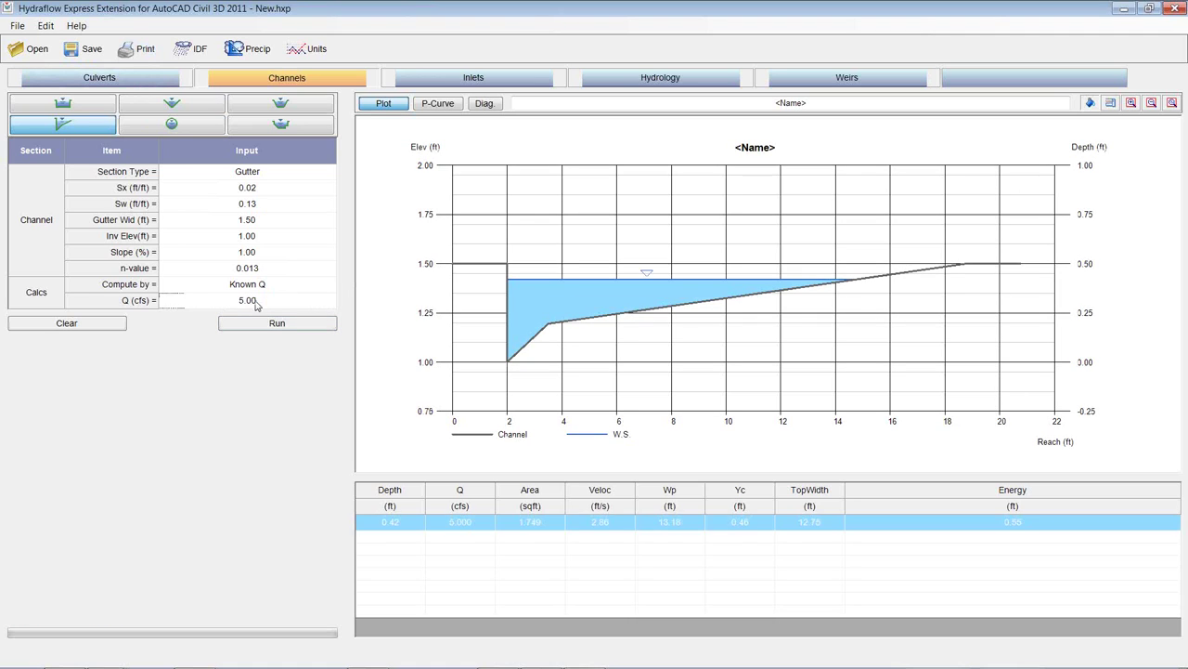
pyautogui.click(256, 302)
pyautogui.write('7')
pyautogui.click(250, 319)
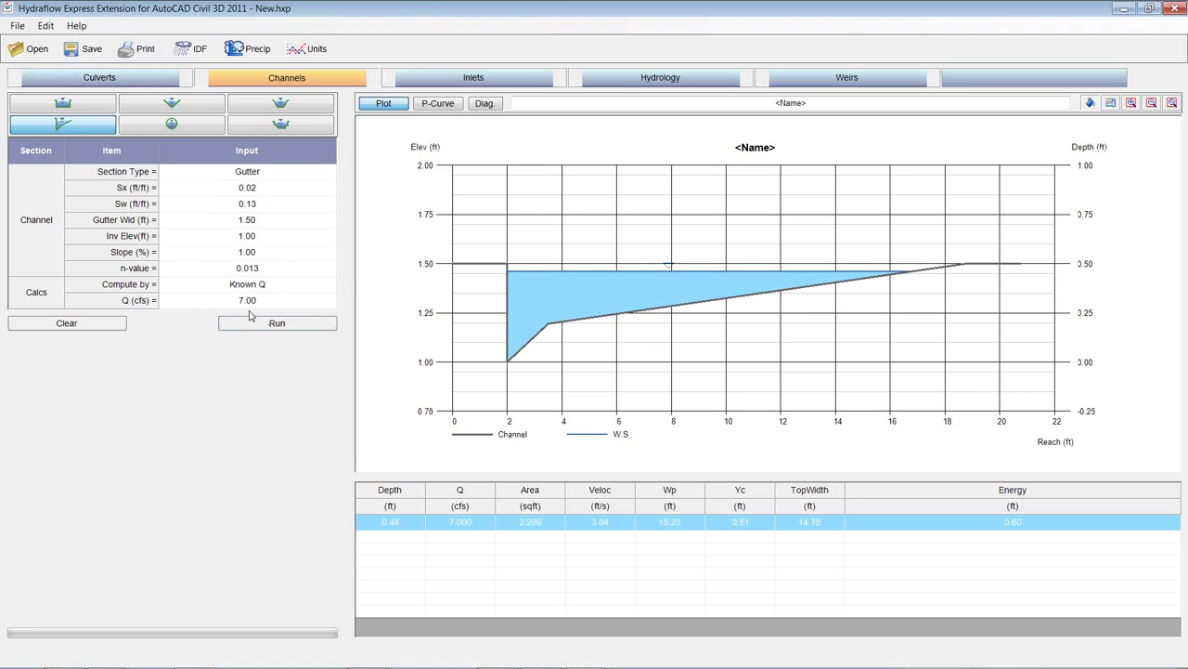
pyautogui.click(253, 301)
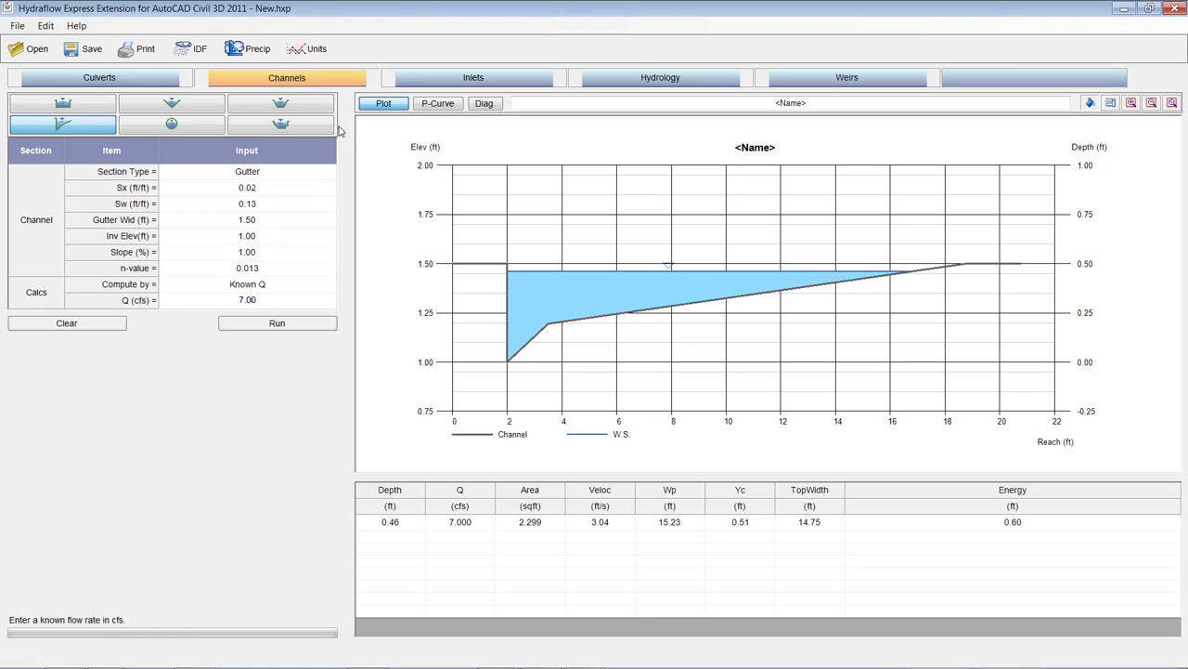
pyautogui.click(452, 84)
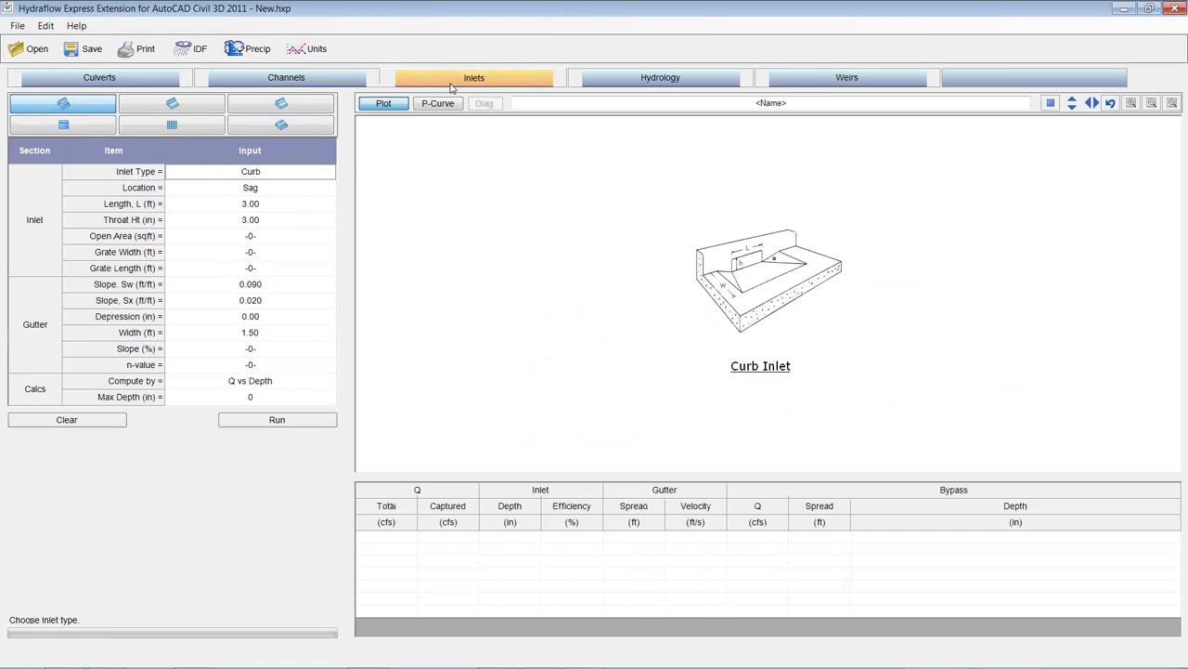
pyautogui.click(286, 79)
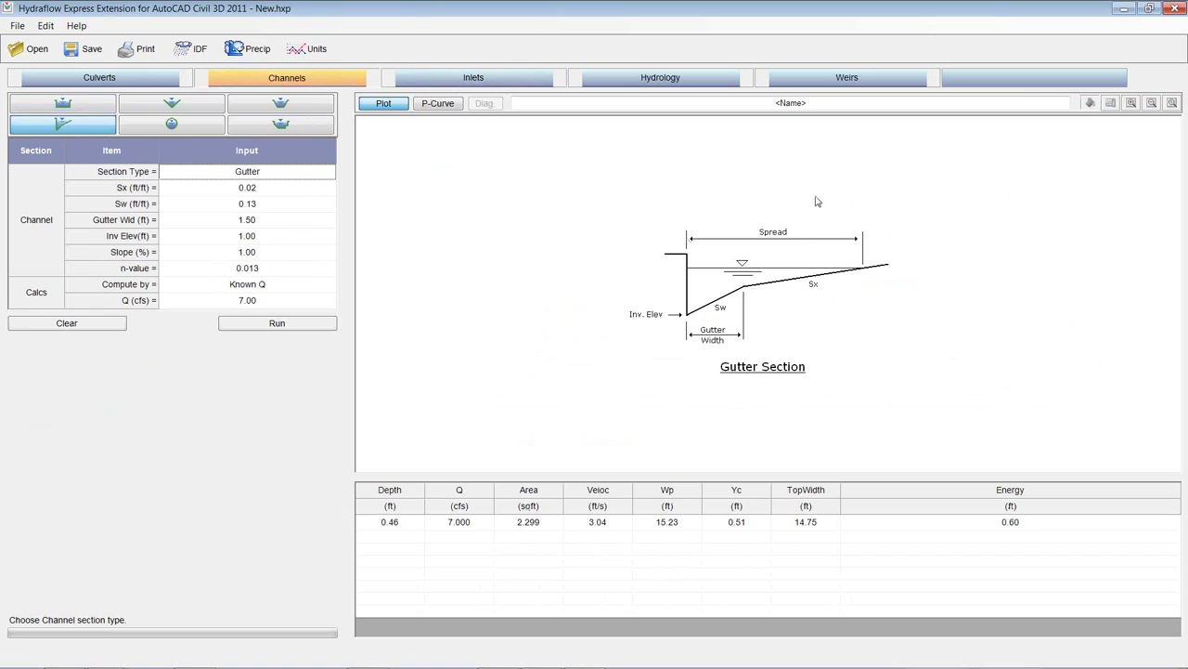
pyautogui.click(454, 80)
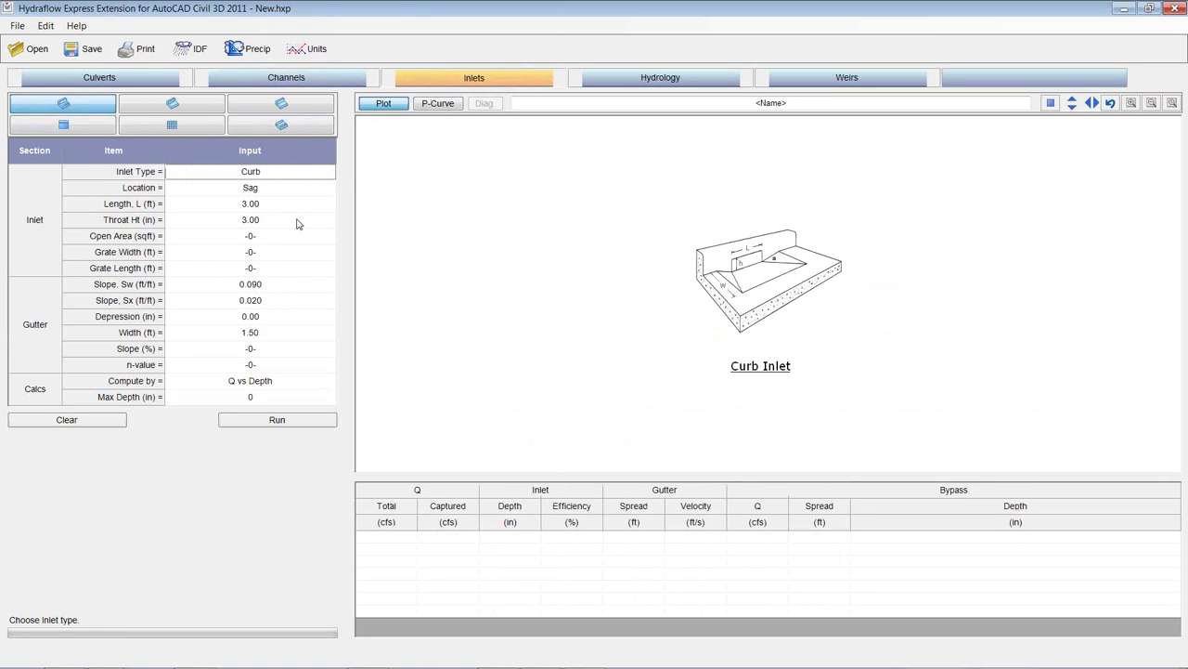
pyautogui.click(320, 84)
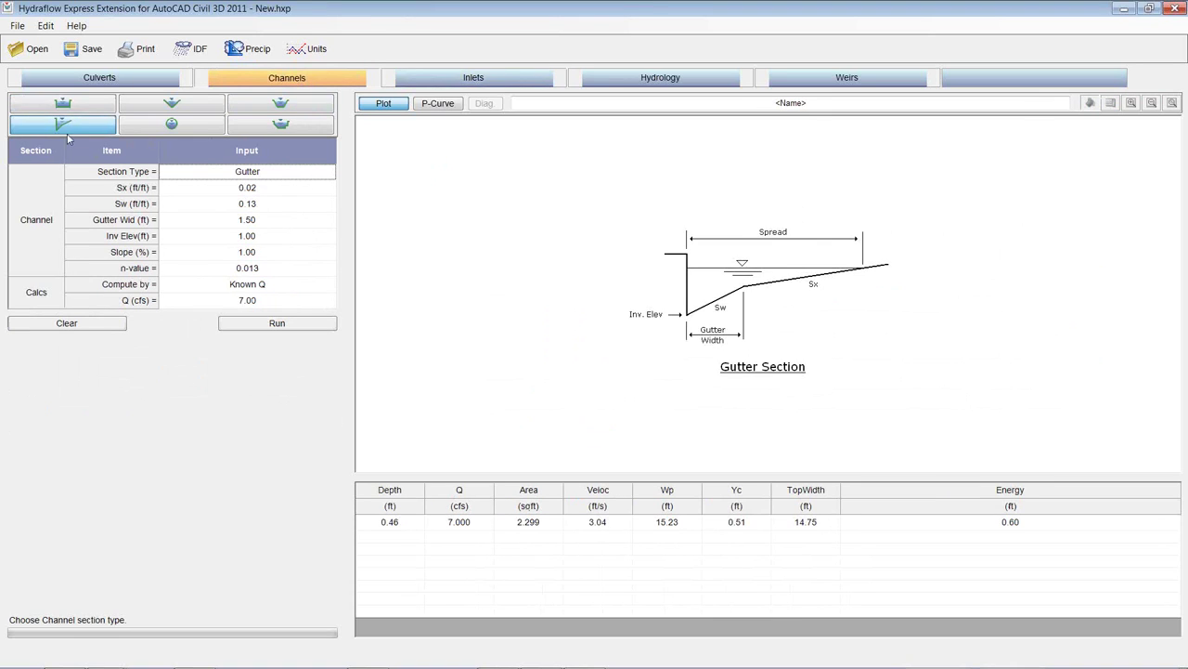
pyautogui.click(467, 80)
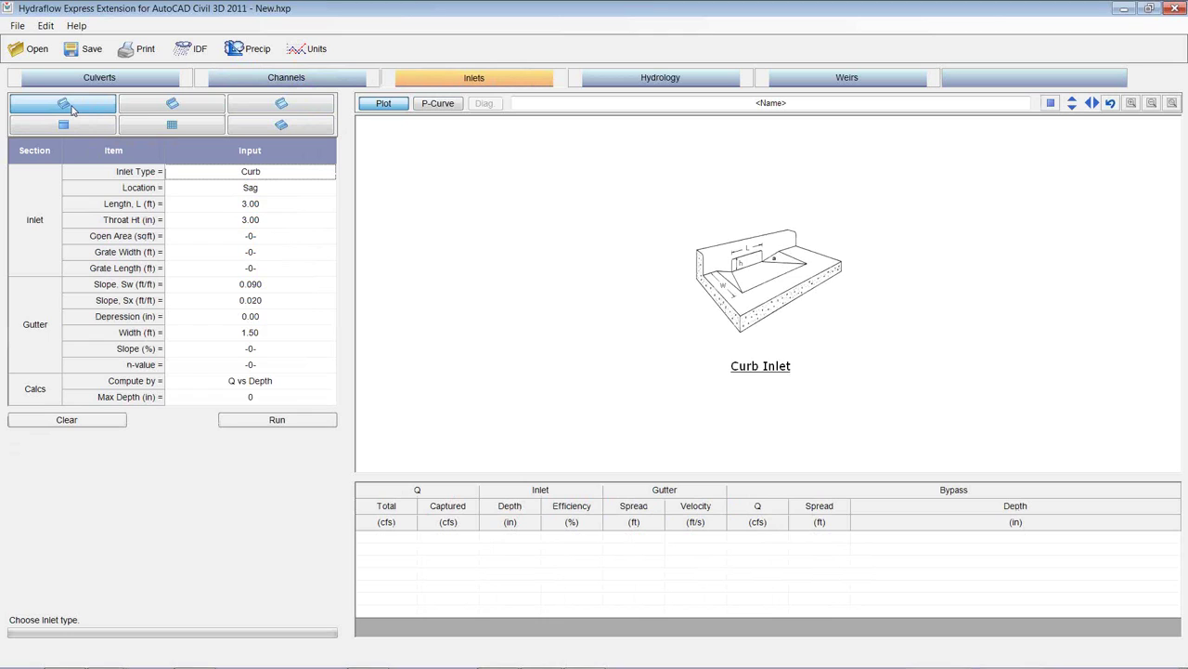
pyautogui.click(153, 107)
pyautogui.click(278, 105)
pyautogui.click(95, 126)
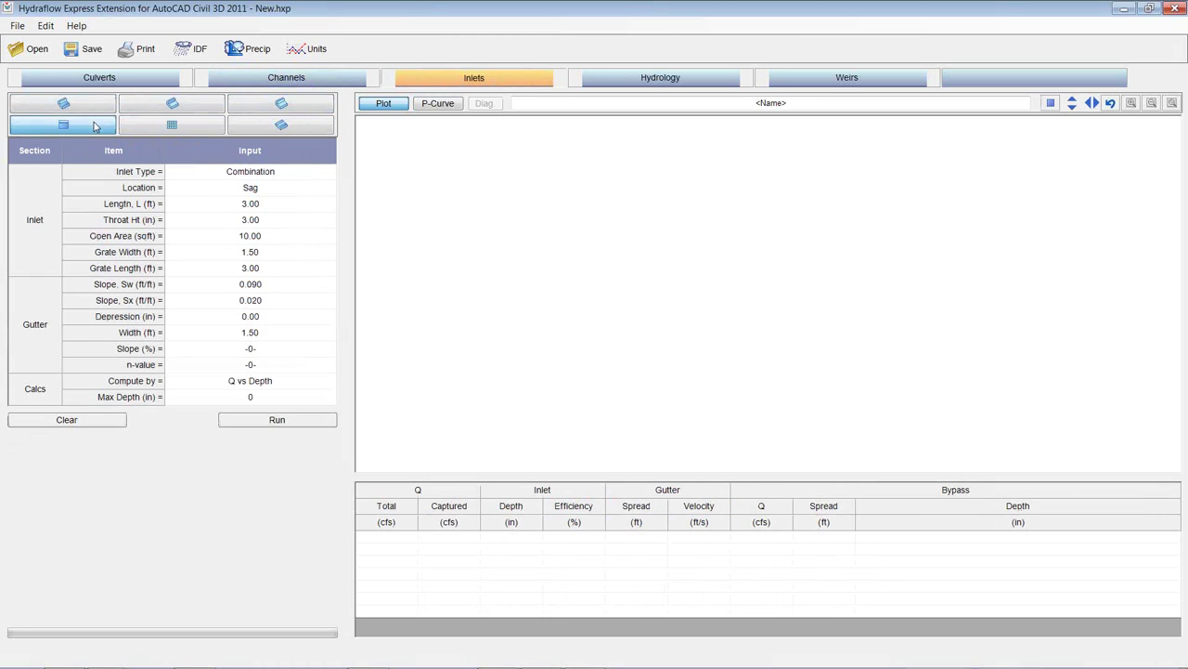
pyautogui.click(172, 125)
pyautogui.click(281, 125)
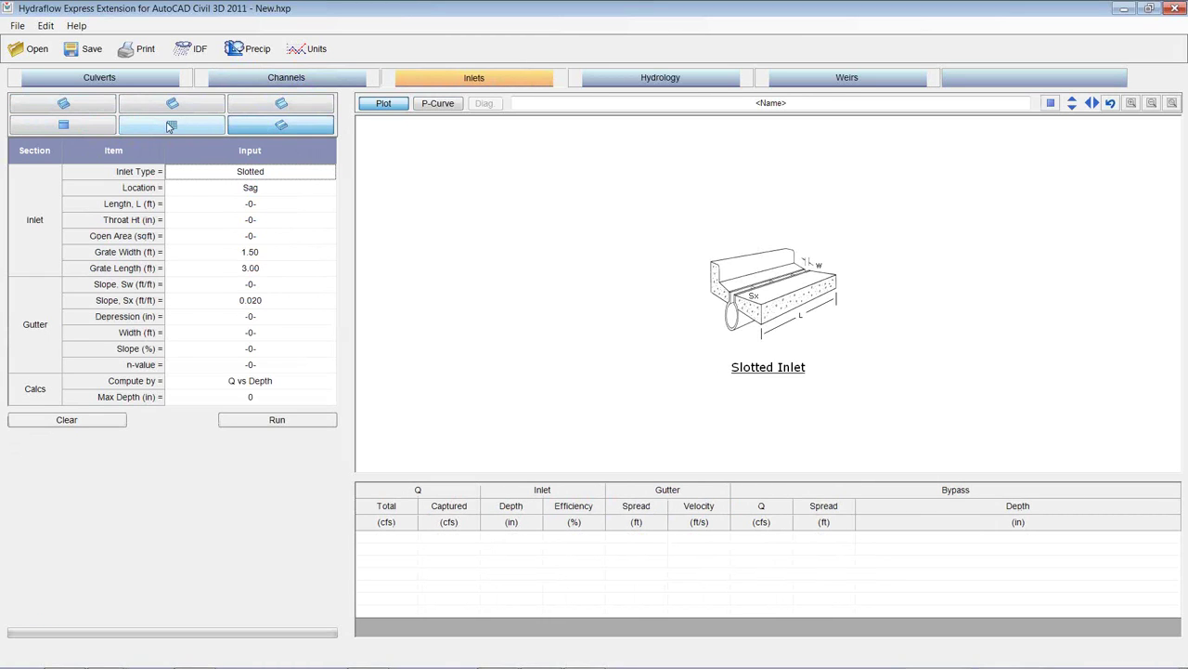
pyautogui.click(68, 108)
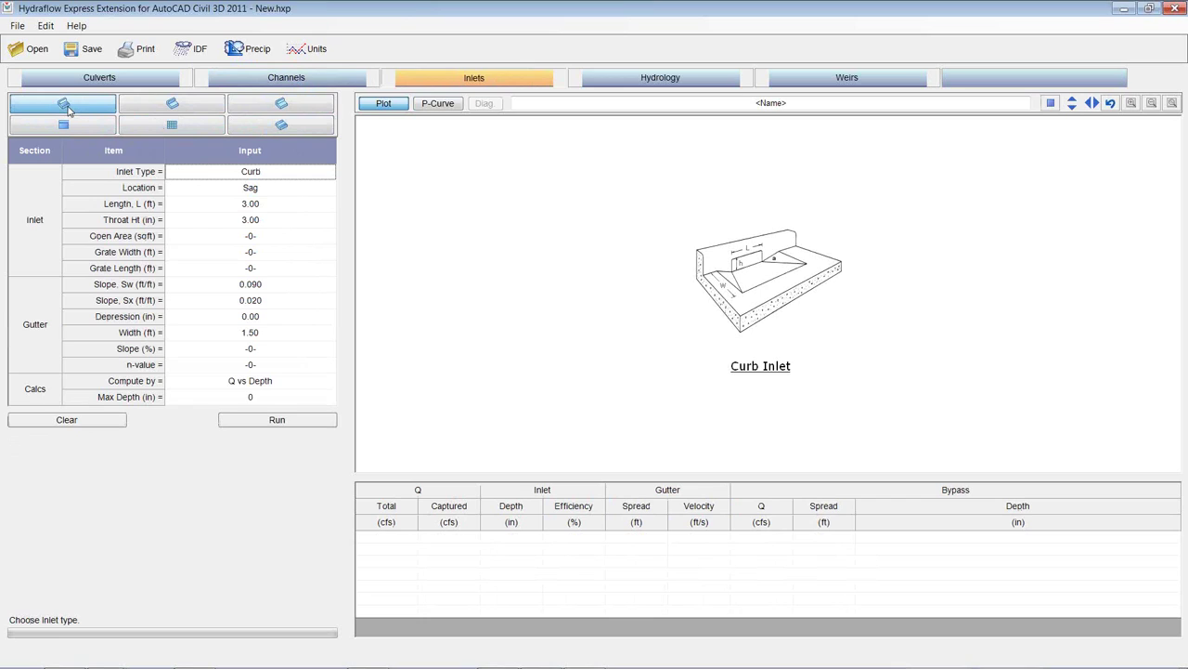
# Change the curb inlet location from Sag to On grade
pyautogui.click(292, 190)
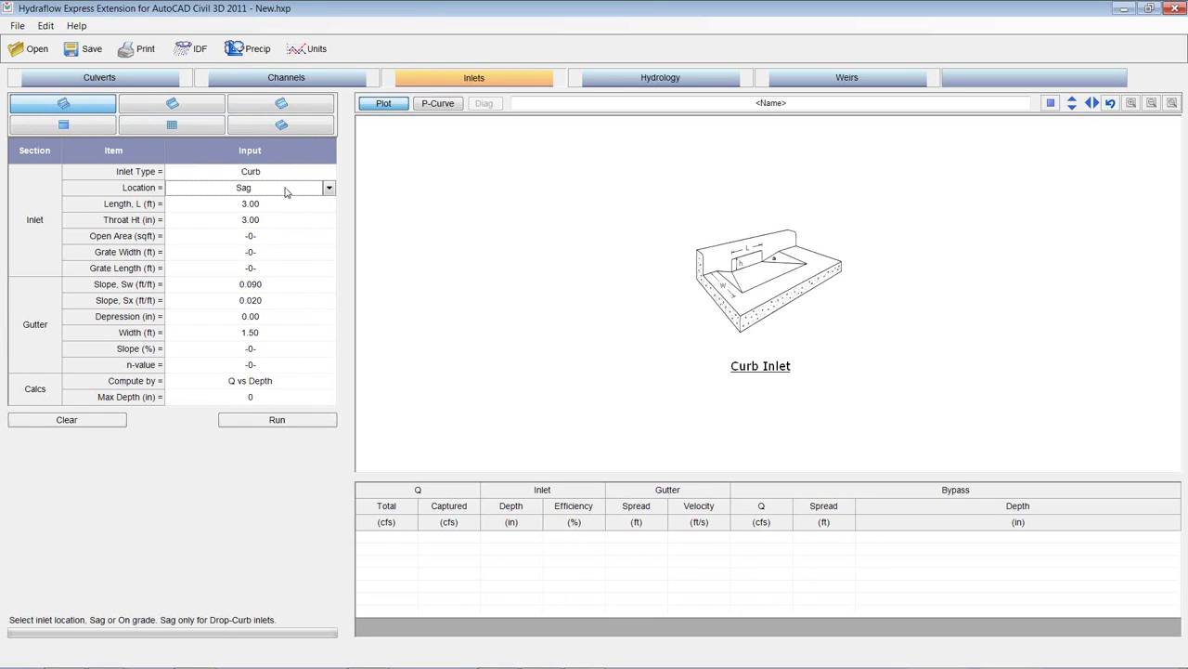
pyautogui.scroll(-1, 299, 191)
pyautogui.click(331, 192)
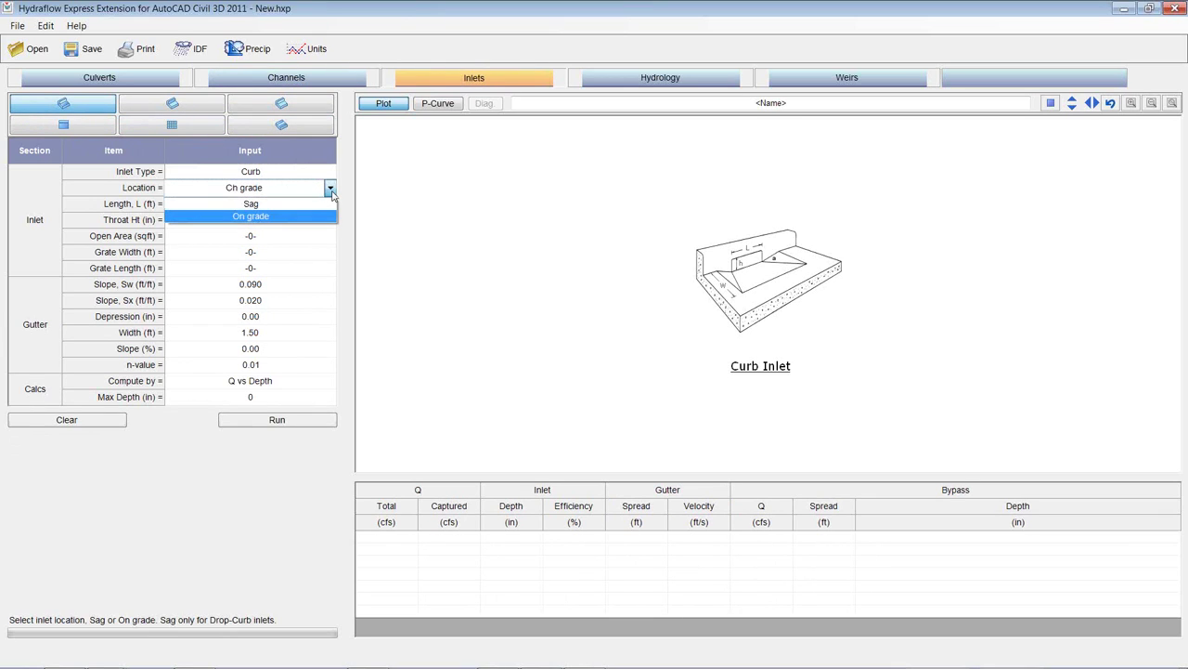
pyautogui.click(256, 216)
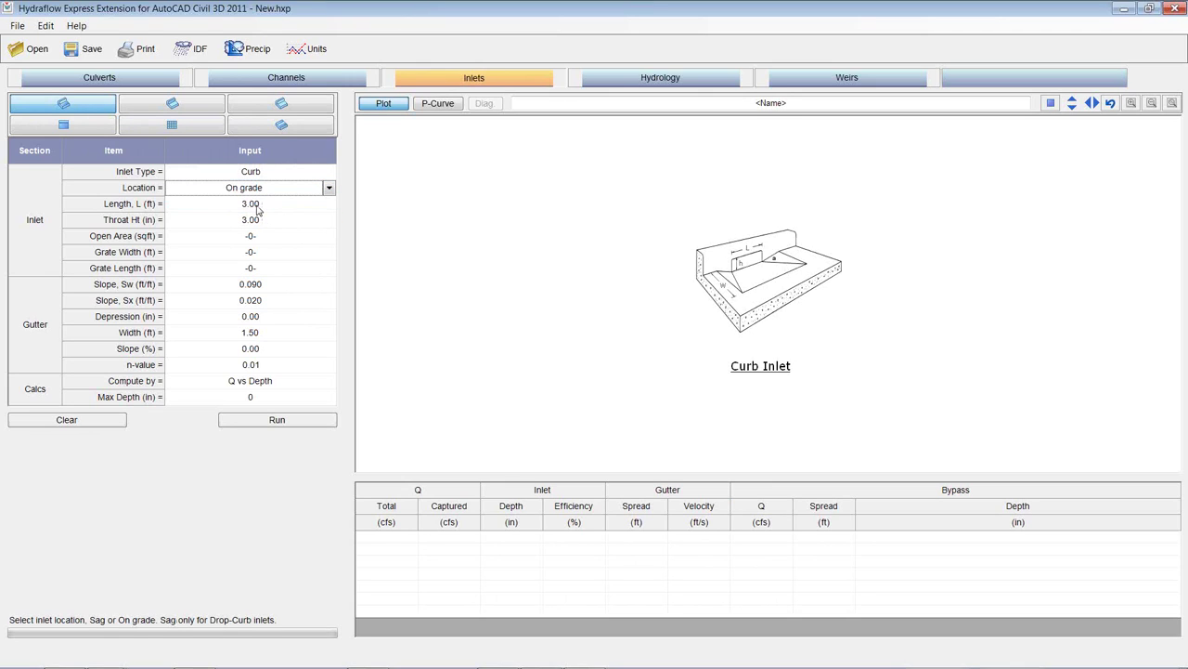
# Review opening length, throat height and slopes, then set gutter depression to 2 inches
pyautogui.click(257, 208)
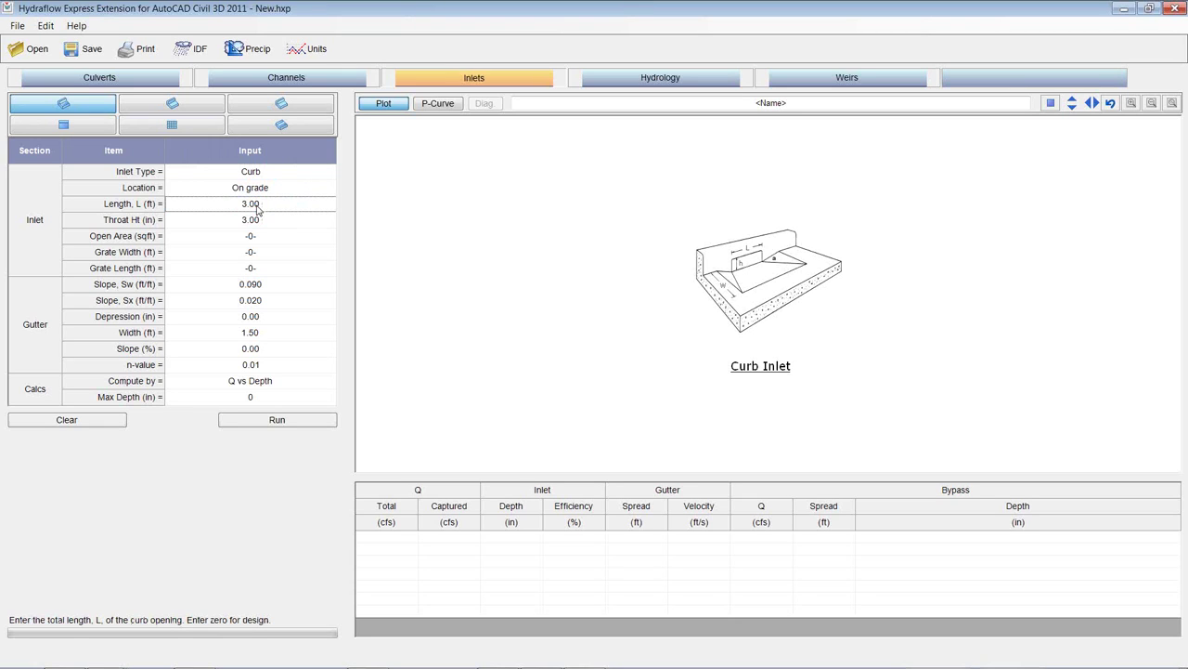
pyautogui.click(262, 228)
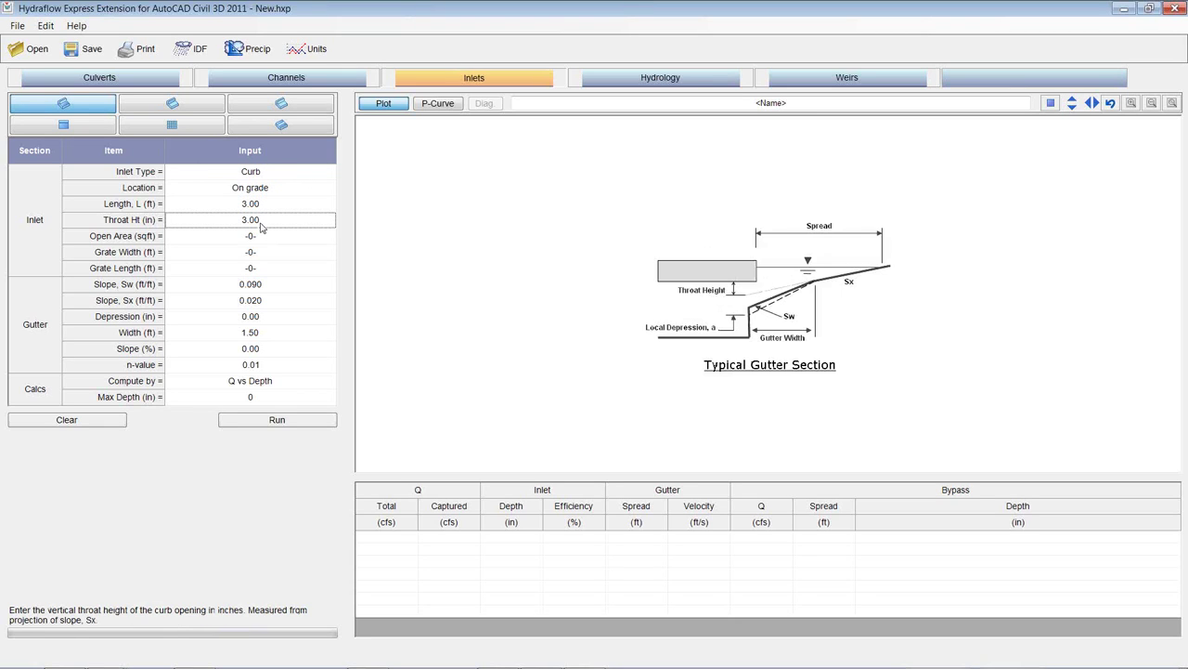
pyautogui.click(244, 288)
pyautogui.click(252, 303)
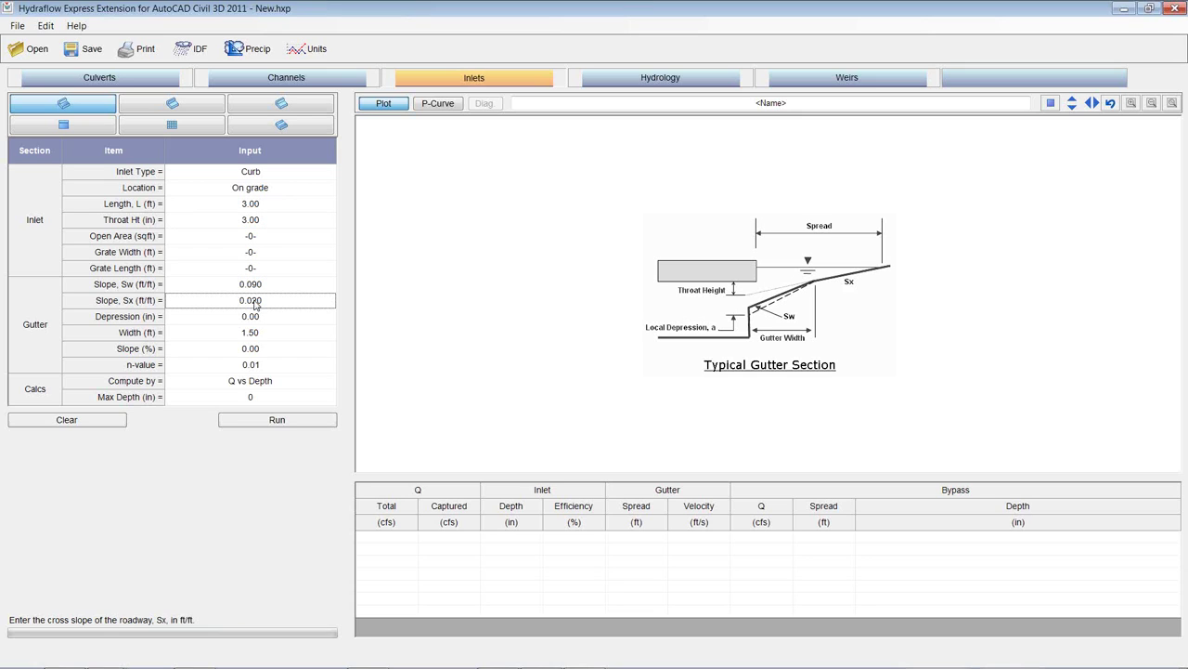
pyautogui.click(256, 317)
pyautogui.doubleClick(270, 317)
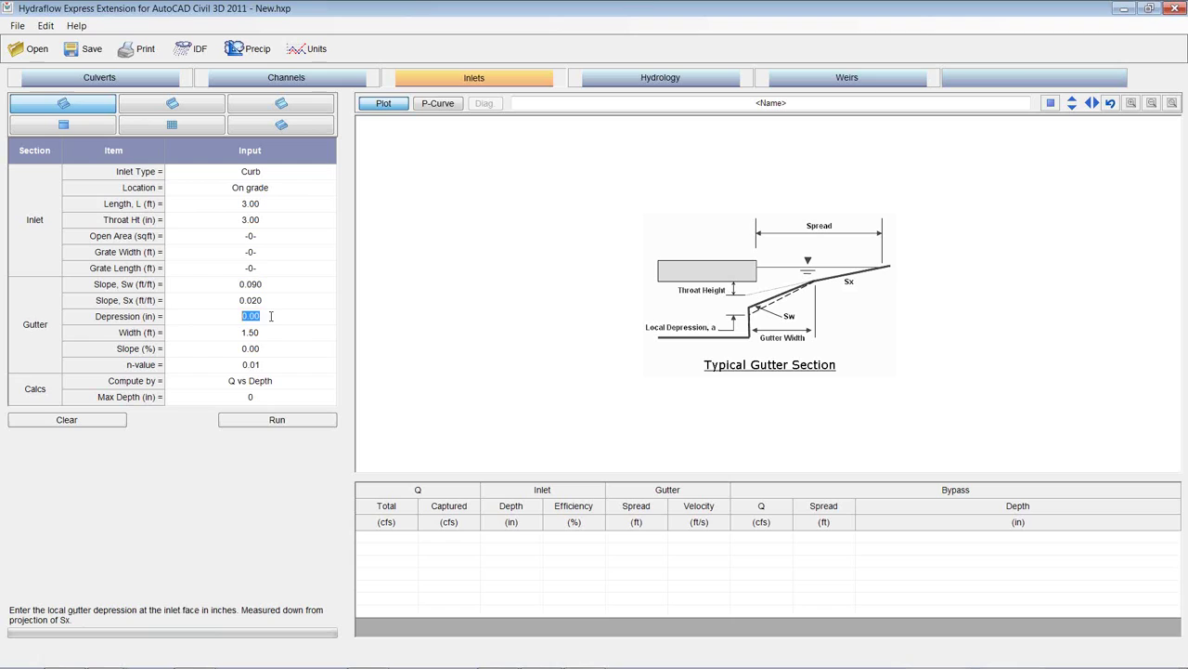
pyautogui.write('2')
pyautogui.click(263, 333)
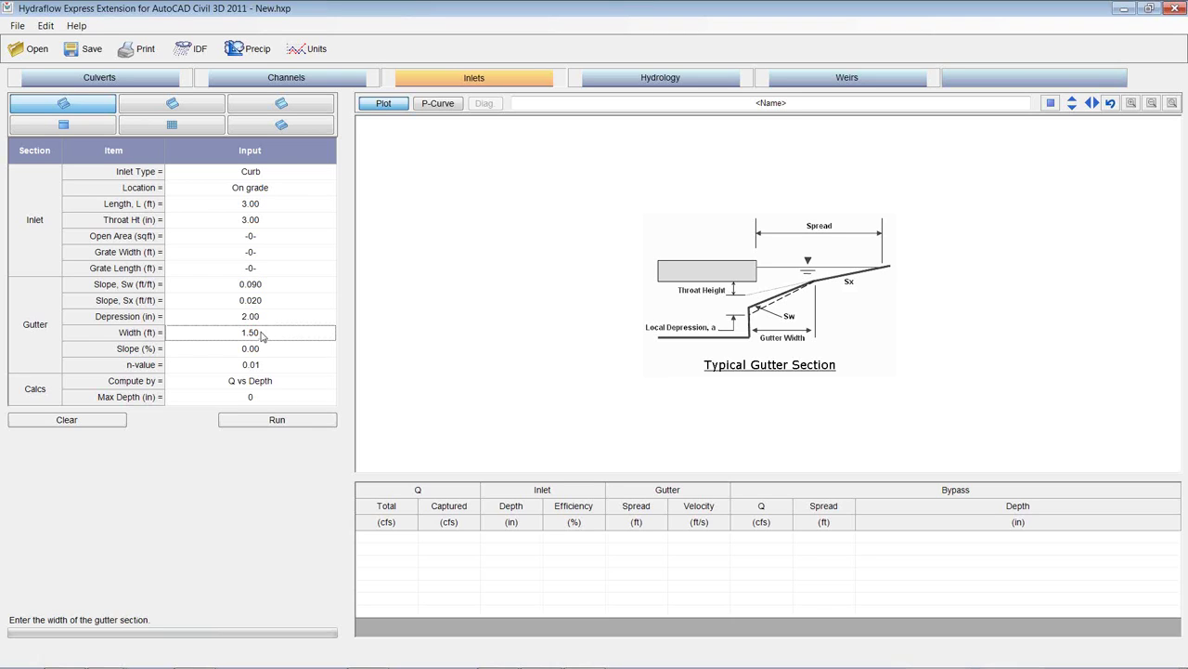
# Set the longitudinal gutter slope to 0.02%
pyautogui.click(256, 348)
pyautogui.doubleClick(238, 348)
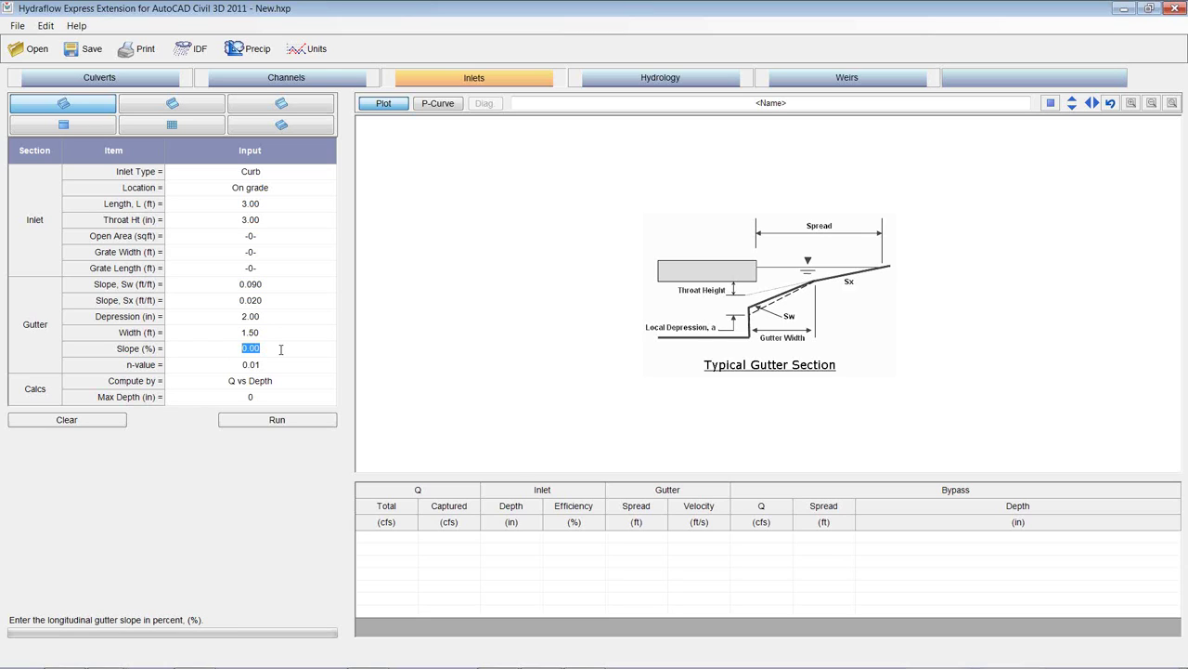
pyautogui.press('BackSpace')
pyautogui.write('.02')
pyautogui.click(284, 379)
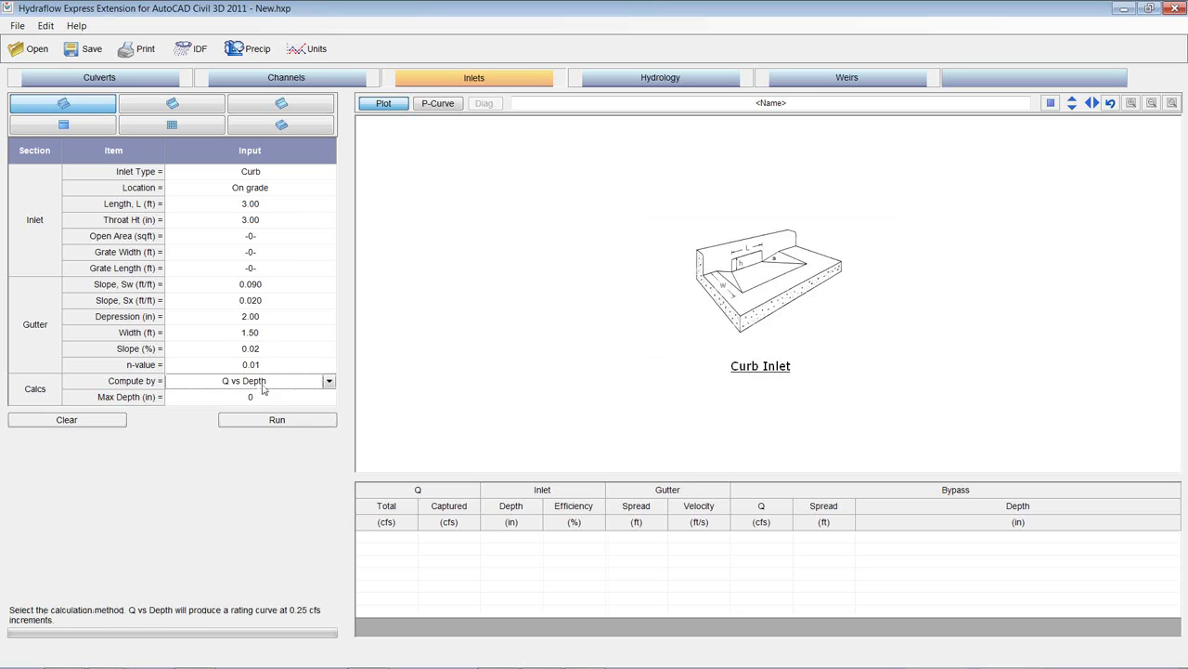
# Set Compute by to Known Q and select the existing flow value for replacement
pyautogui.click(328, 380)
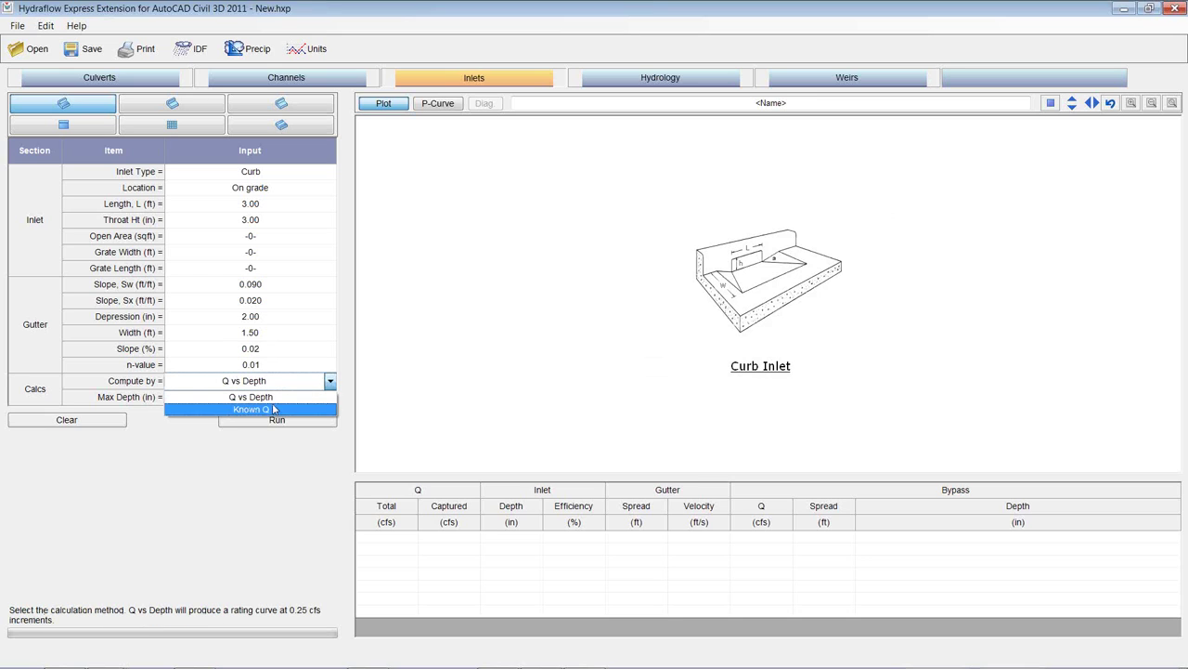
pyautogui.click(271, 406)
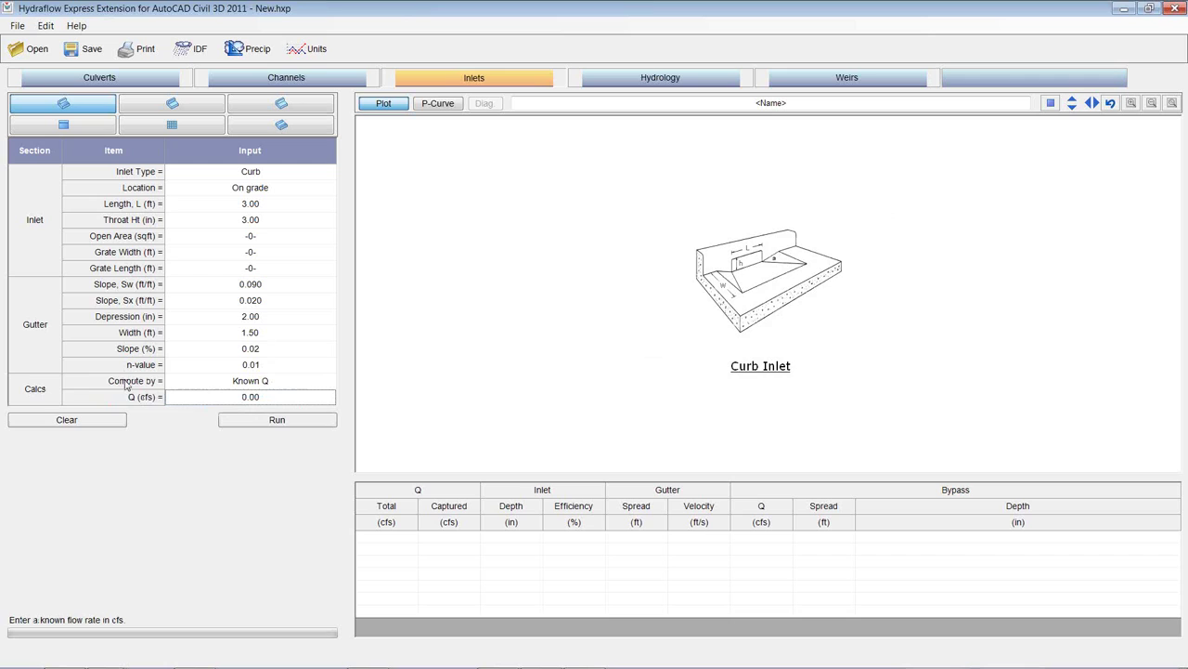
pyautogui.click(249, 397)
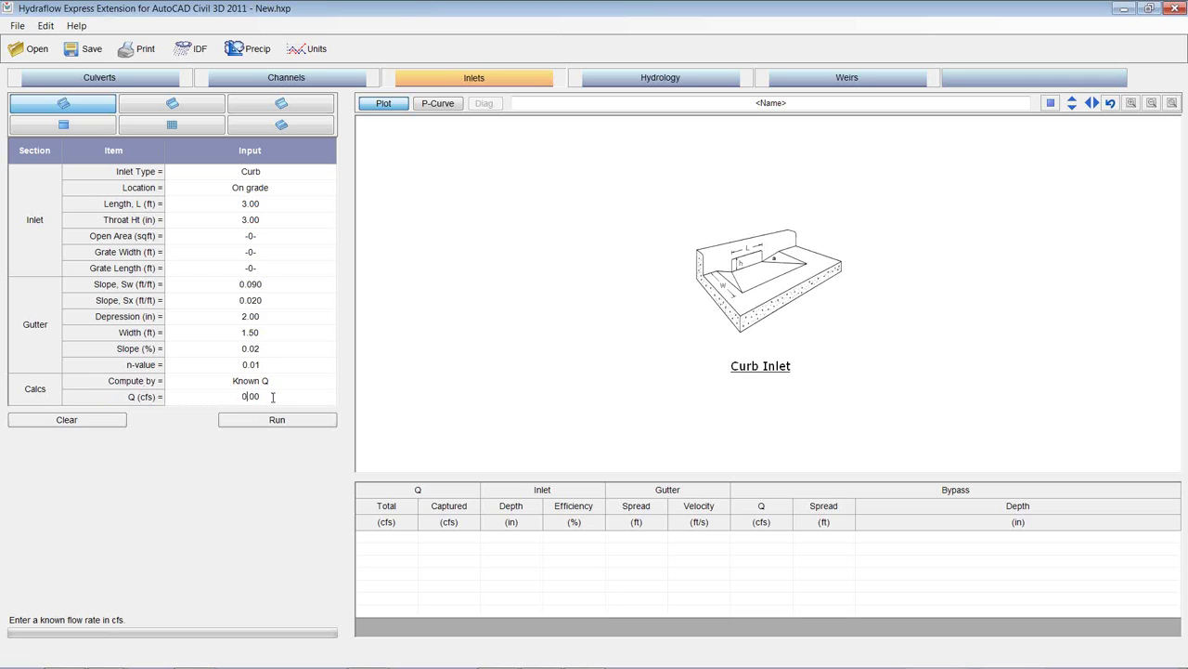
pyautogui.moveTo(274, 398); pyautogui.dragTo(237, 398)
# Solve the inlet for 5 cfs, capturing 3.05 cfs at 61% efficiency
pyautogui.write('5')
pyautogui.click(252, 420)
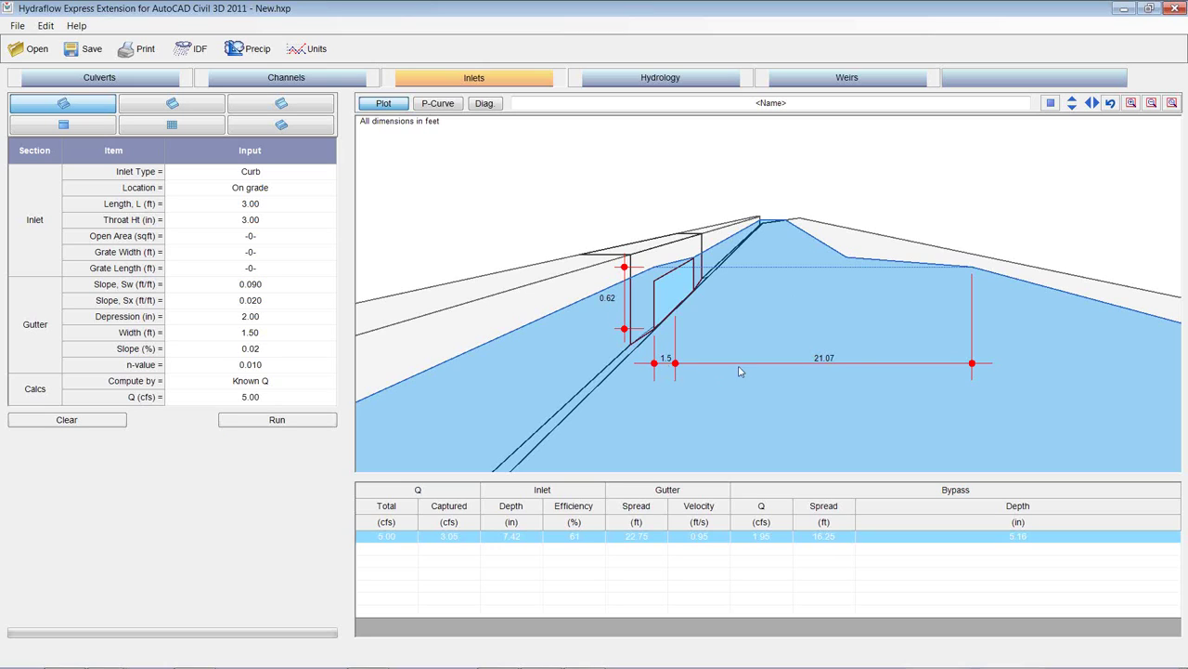
pyautogui.click(823, 549)
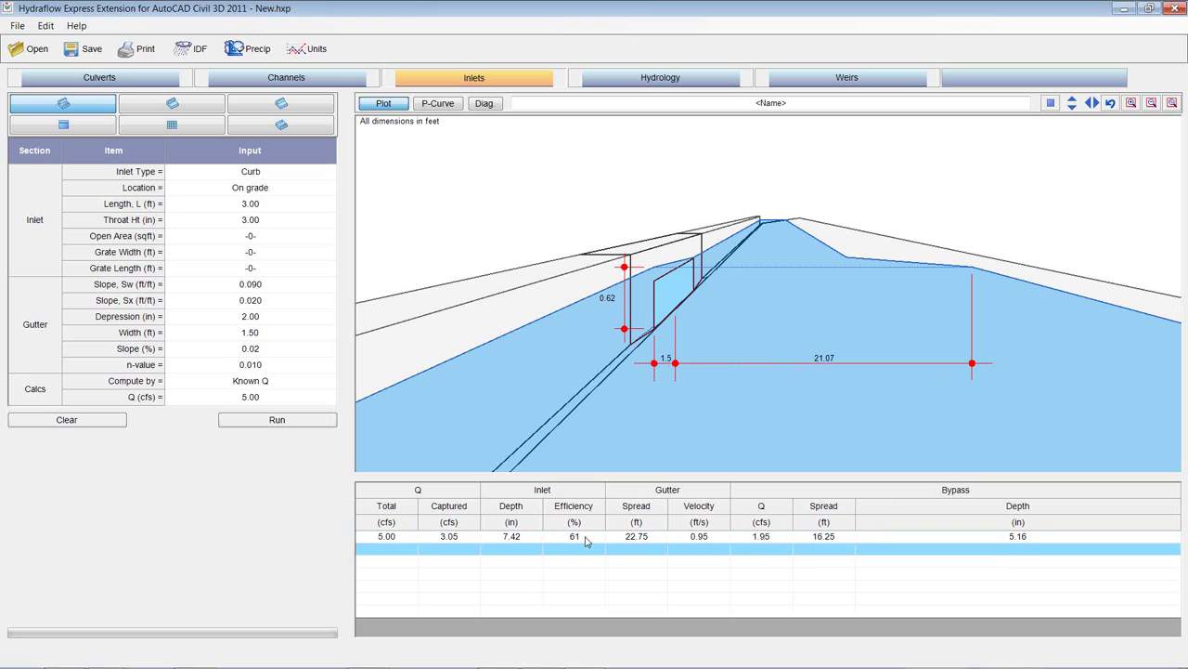
pyautogui.click(263, 397)
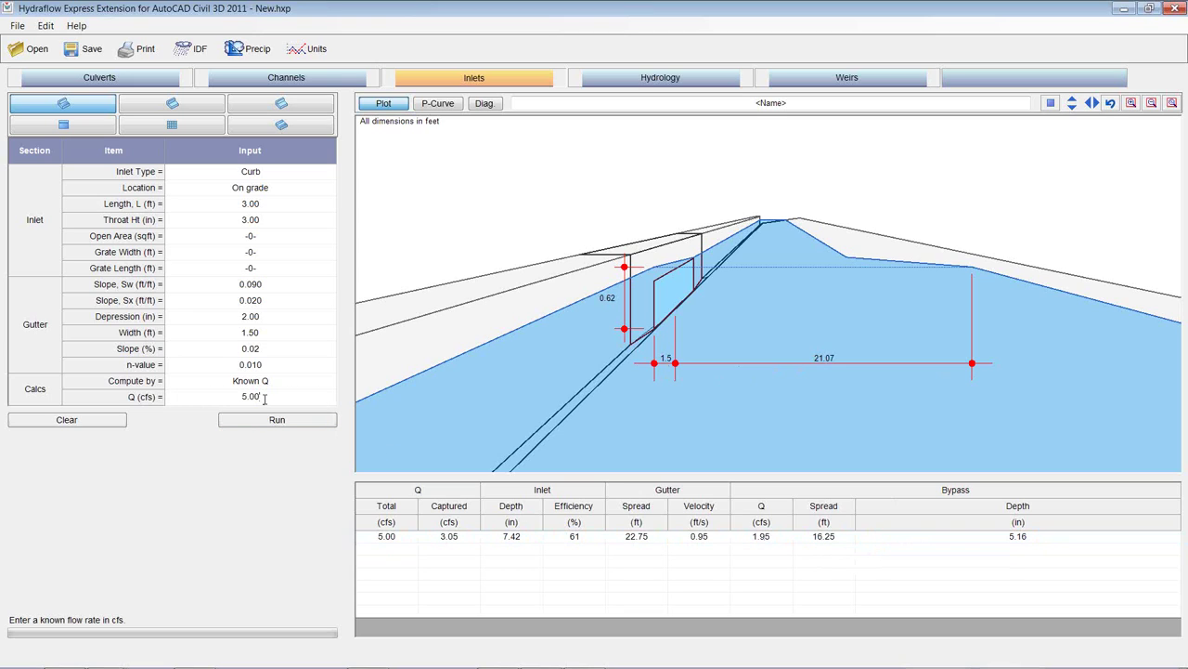
# Lengthen the curb opening to 6 ft and rerun, reaching 95% capture (4.76 cfs)
pyautogui.click(260, 204)
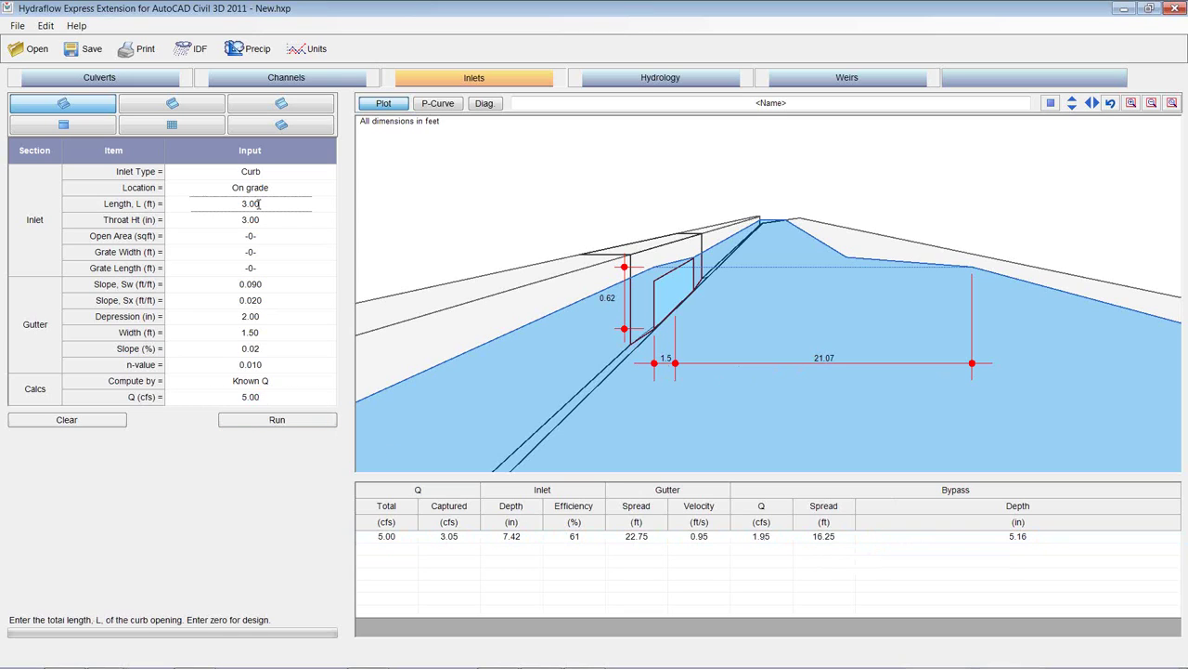
pyautogui.write('6')
pyautogui.click(257, 225)
pyautogui.click(281, 421)
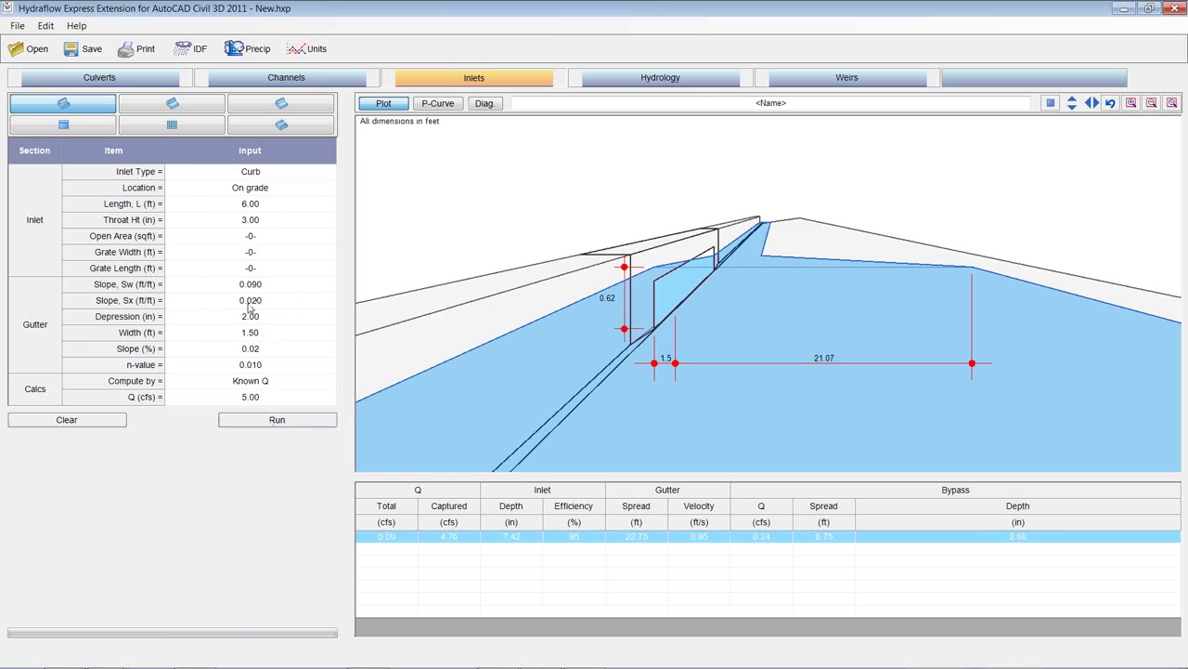
pyautogui.click(647, 80)
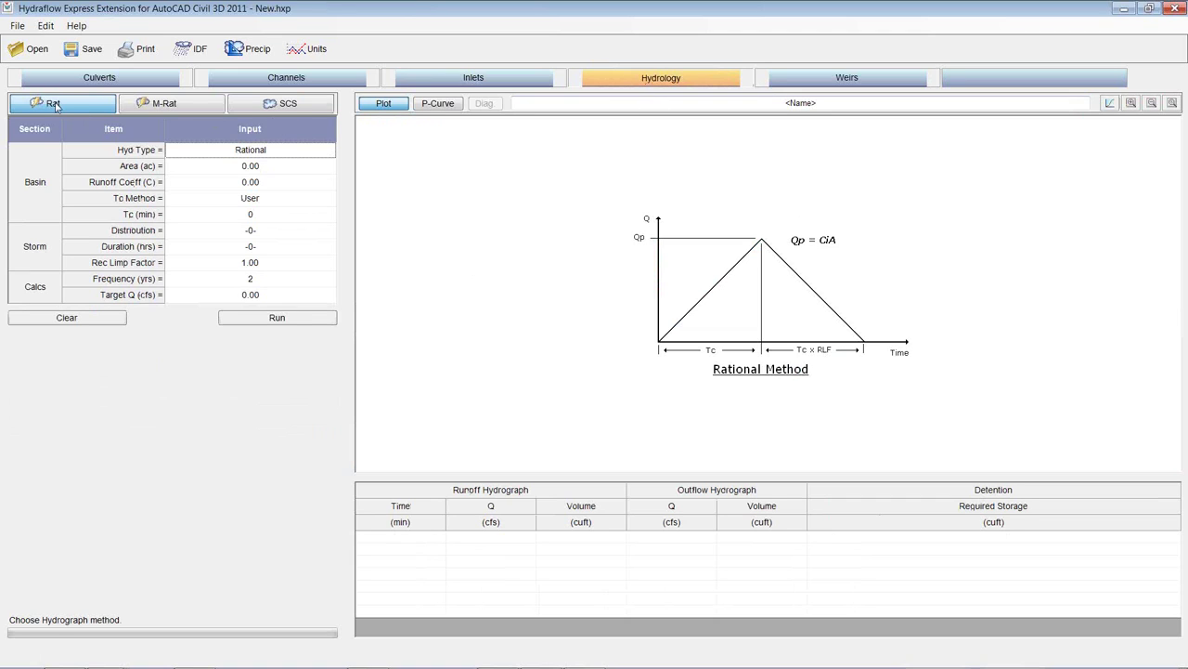
pyautogui.click(164, 103)
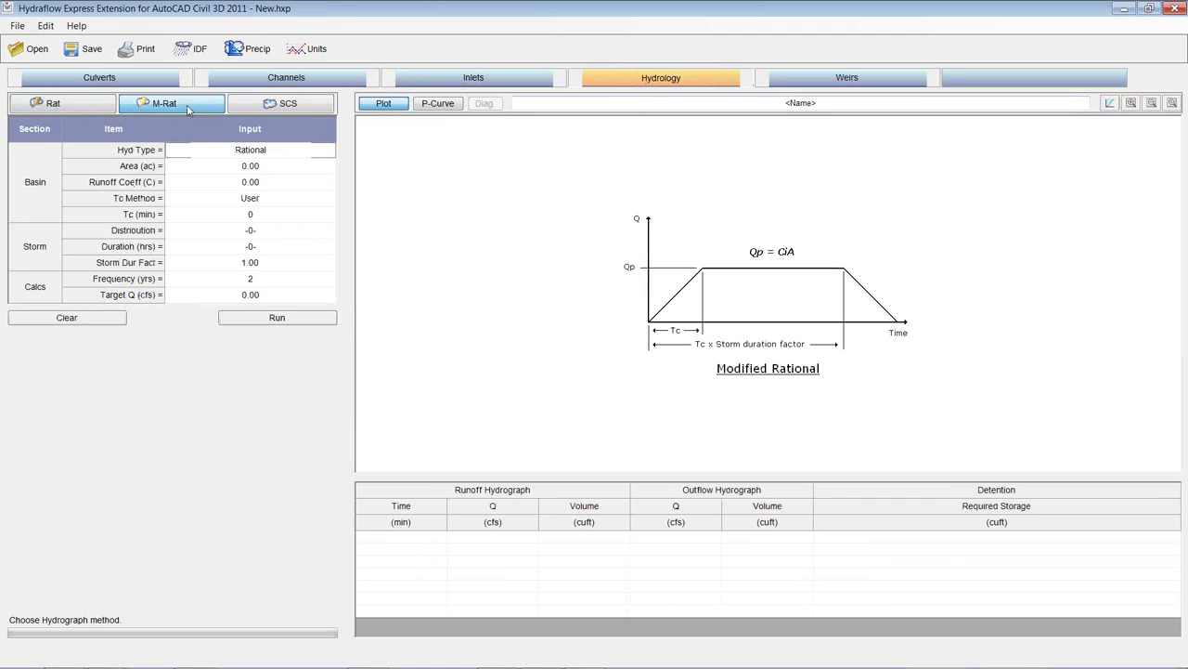
pyautogui.click(269, 108)
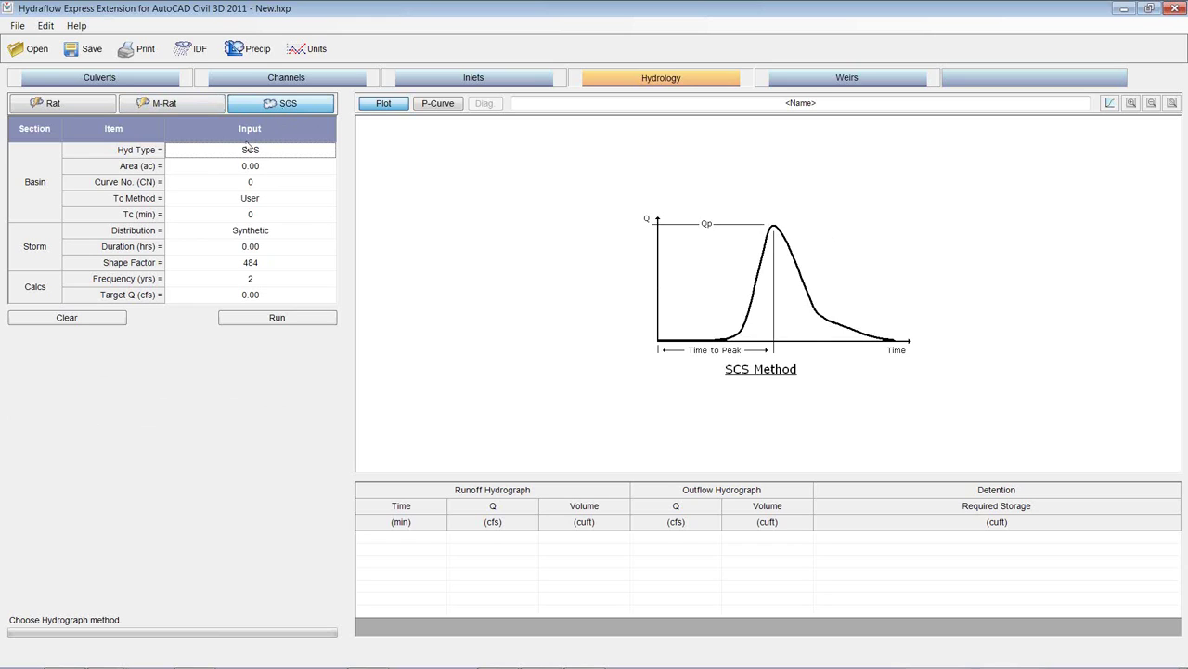
pyautogui.click(80, 109)
# Enter a drainage area of 3 acres and runoff coefficient 0.82
pyautogui.click(258, 165)
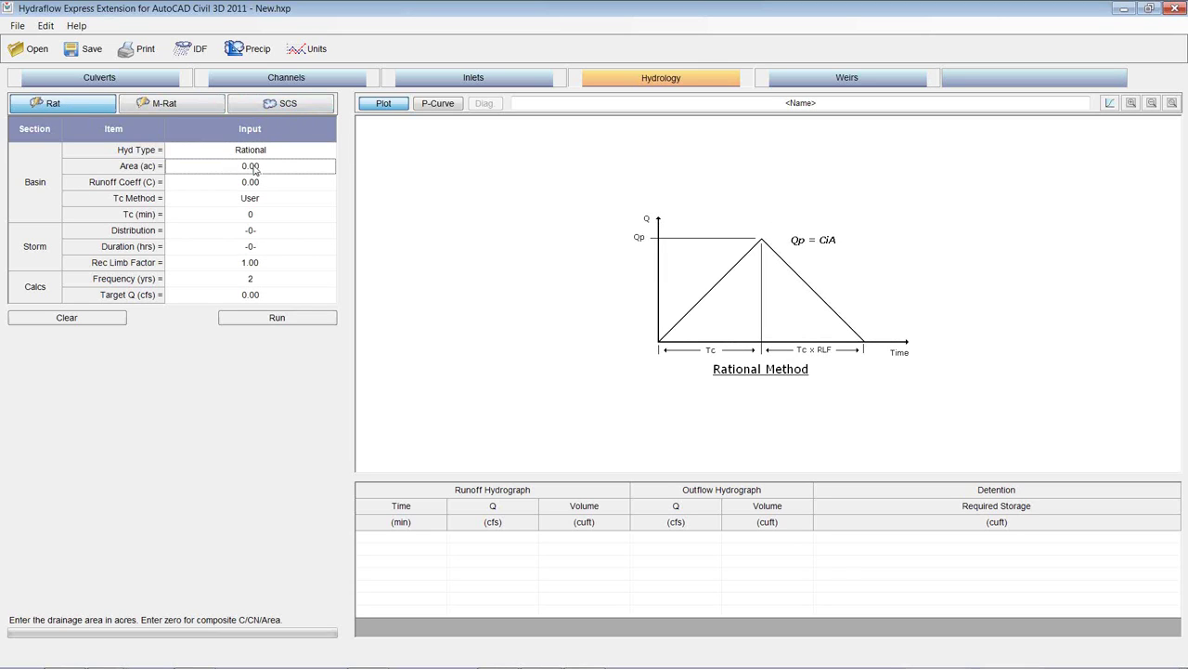
pyautogui.moveTo(266, 165); pyautogui.dragTo(231, 166)
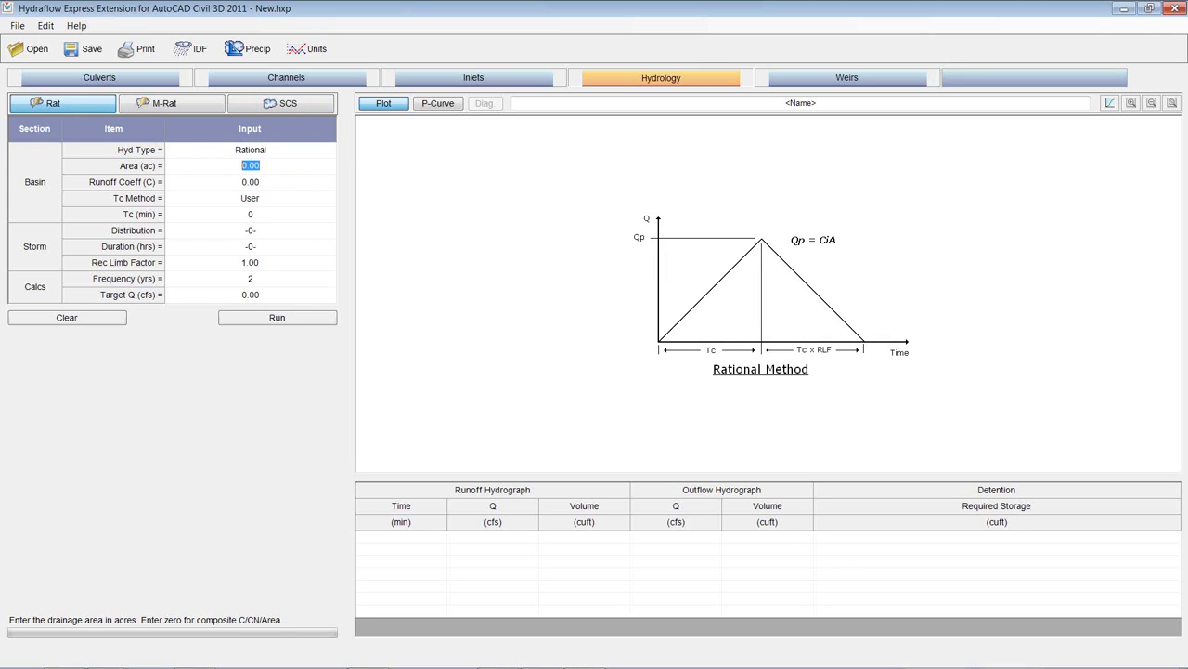
pyautogui.write('3')
pyautogui.click(276, 186)
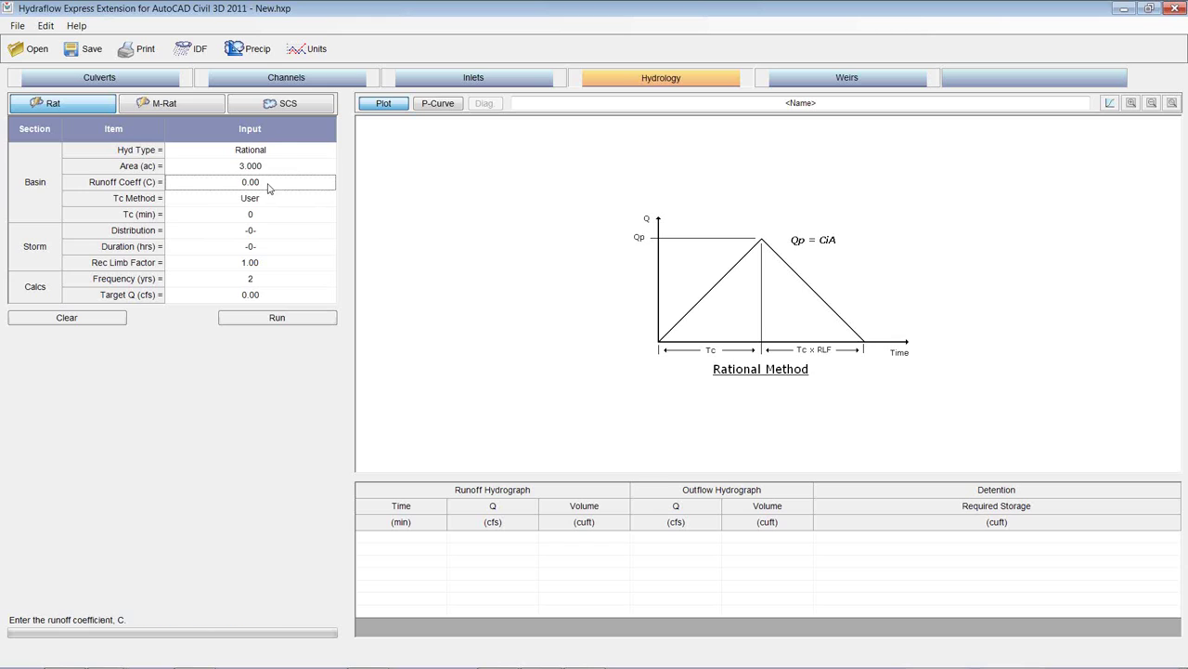
pyautogui.click(266, 185)
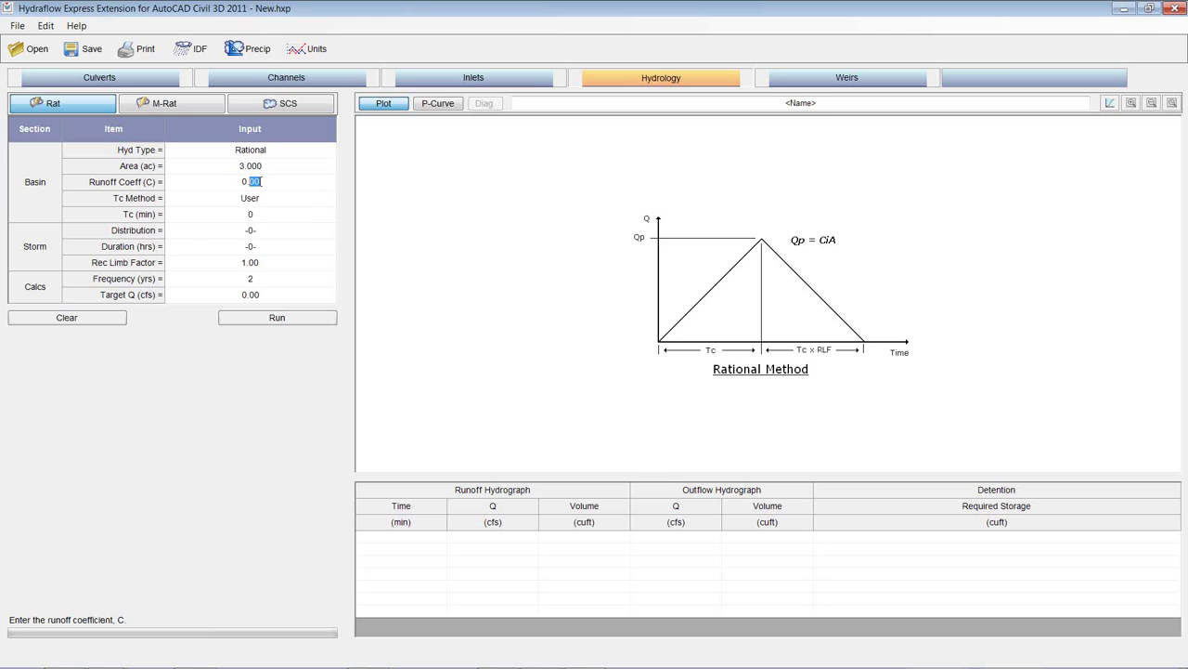
pyautogui.write('82')
pyautogui.click(263, 200)
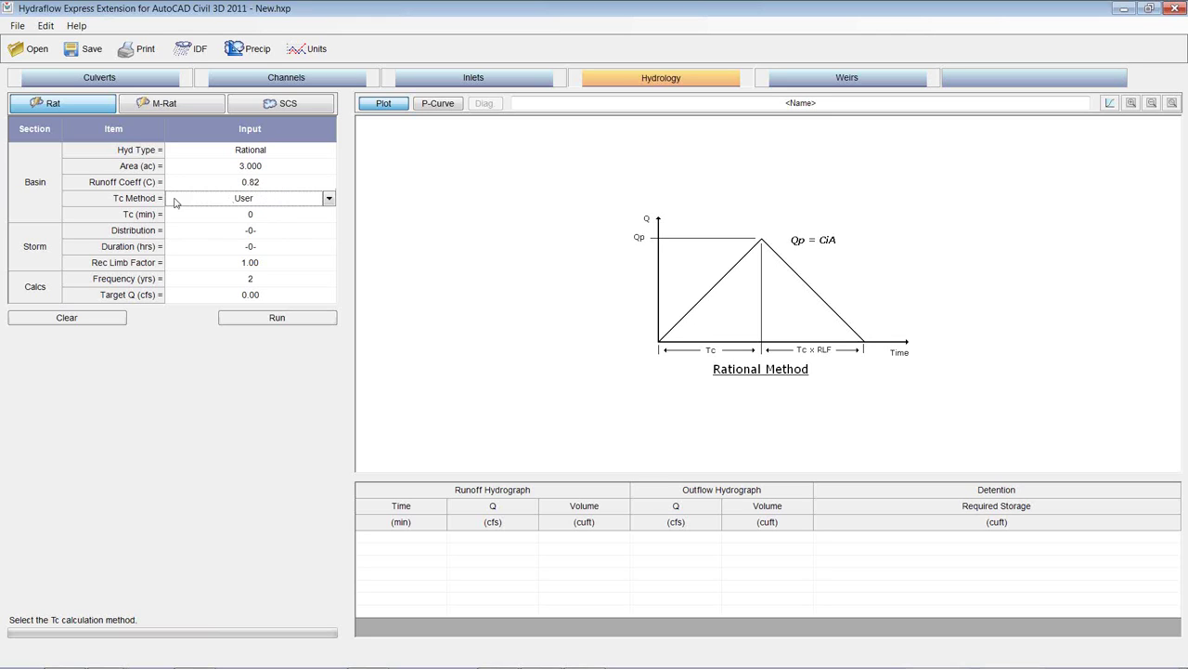
# Keep Tc method User with Tc 11 min, pick the 25-year frequency, and run it
pyautogui.click(328, 200)
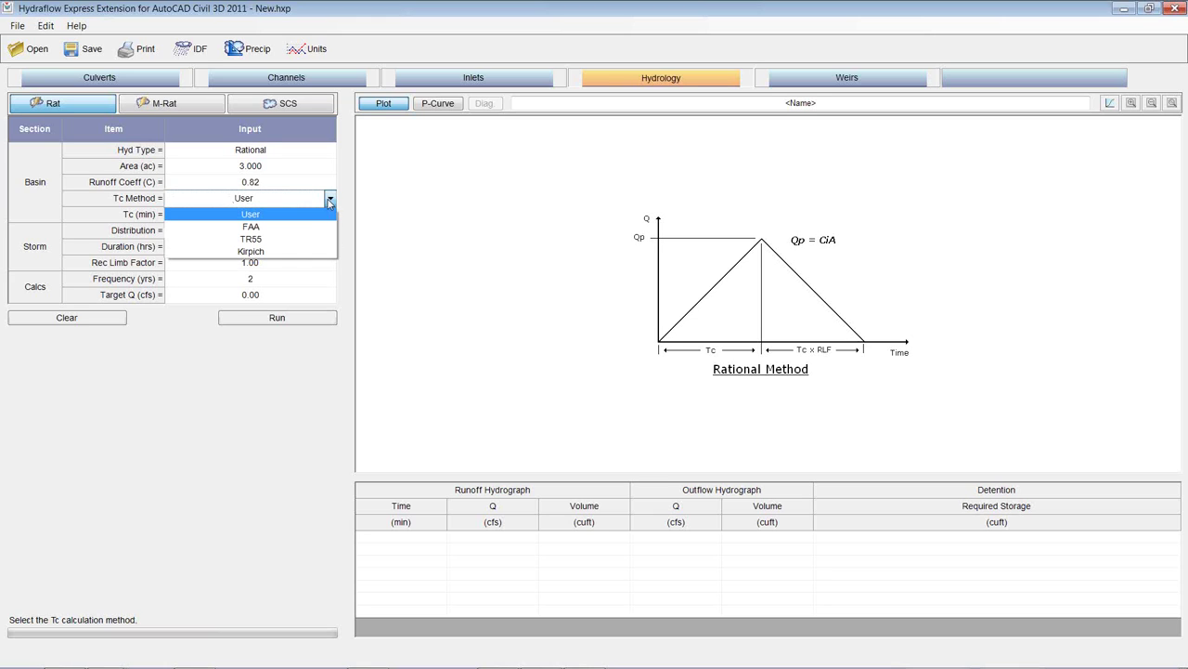
pyautogui.click(330, 201)
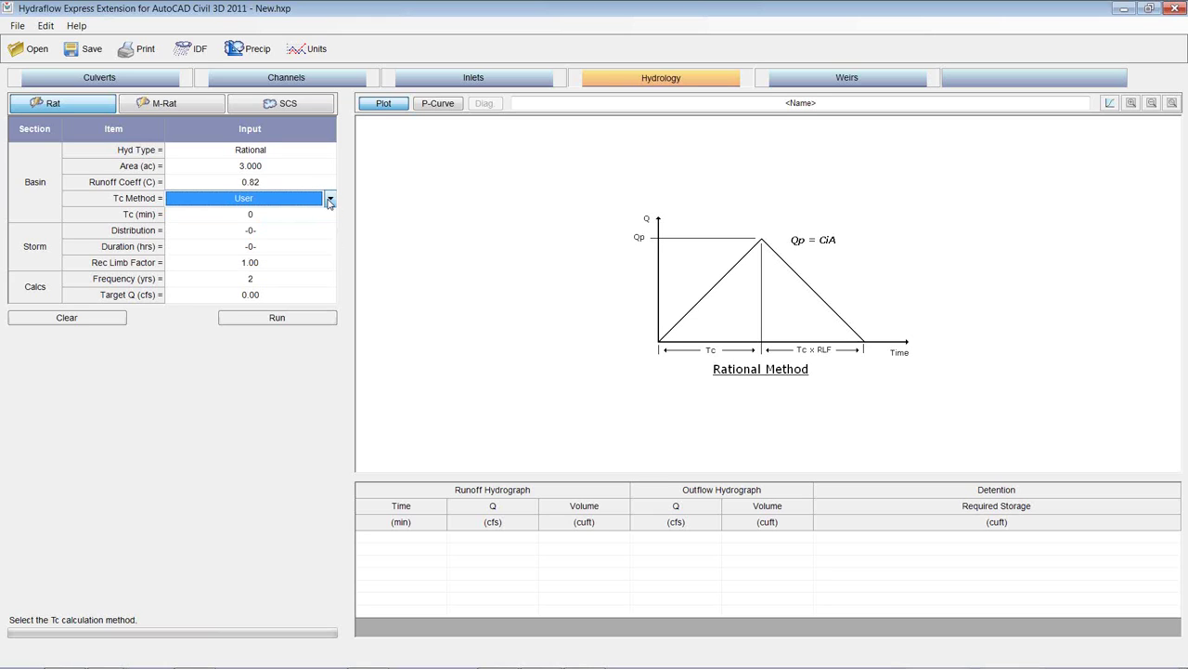
pyautogui.click(250, 215)
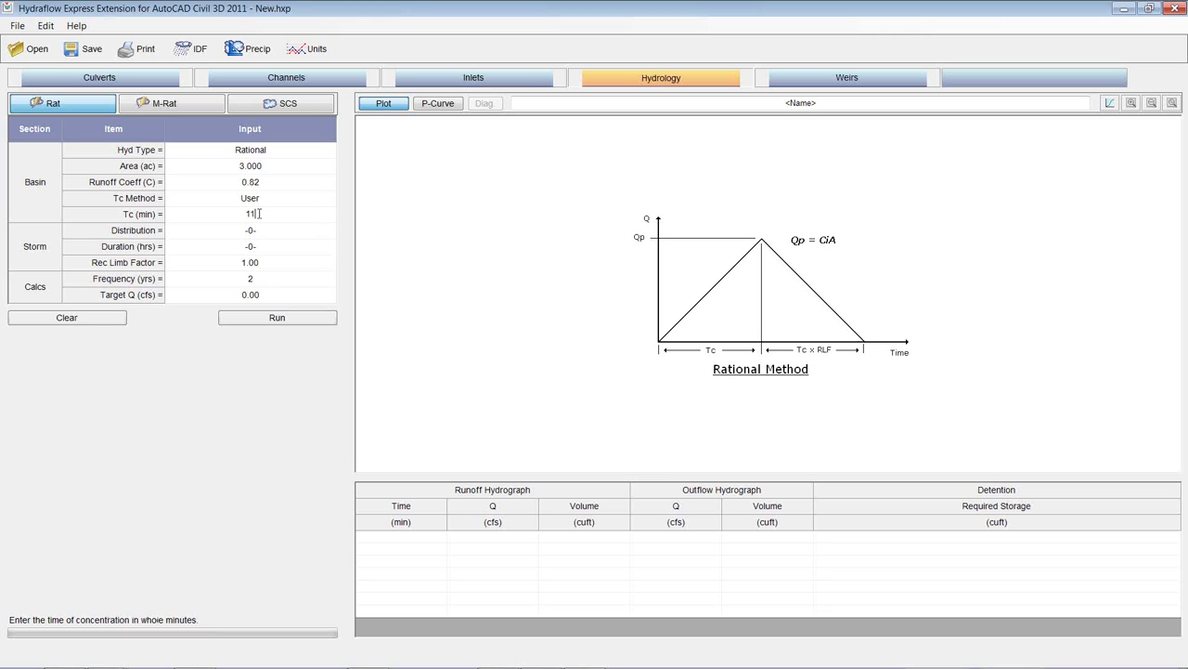
pyautogui.click(260, 233)
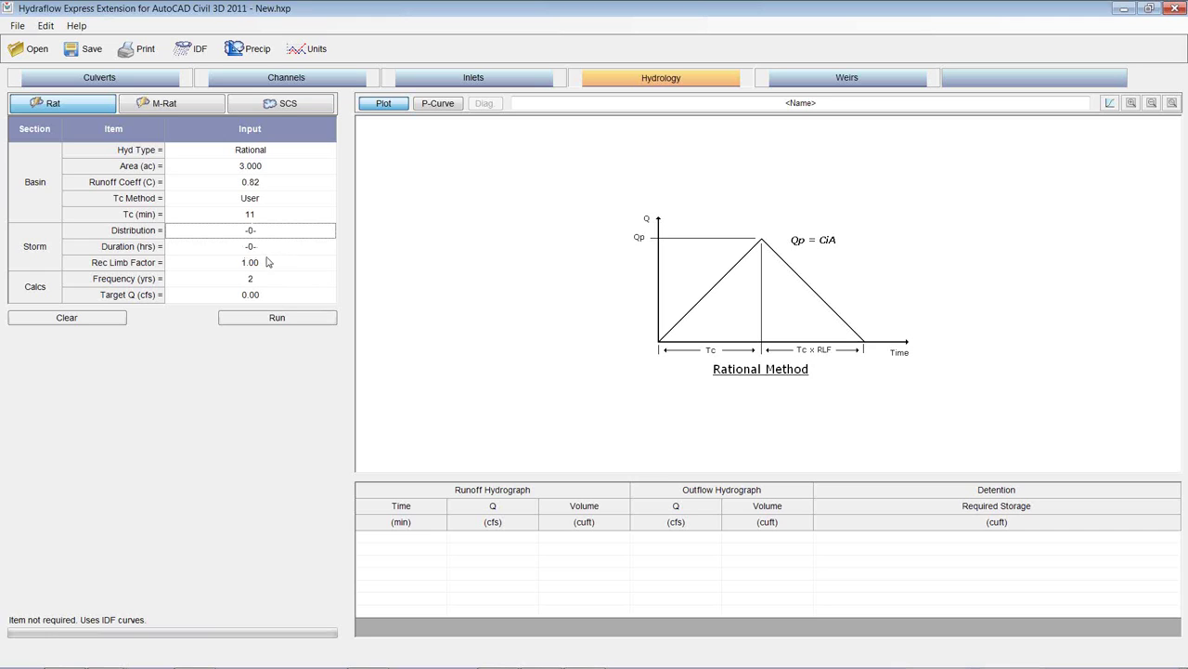
pyautogui.click(249, 280)
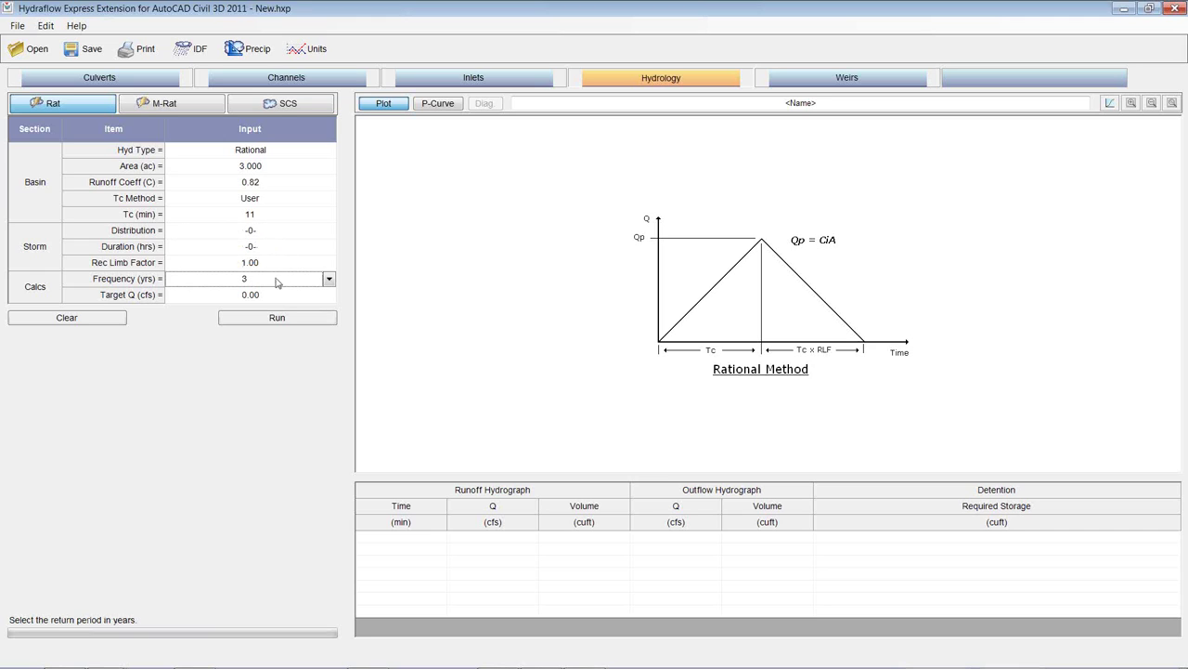
pyautogui.click(330, 280)
pyautogui.click(264, 358)
pyautogui.click(260, 318)
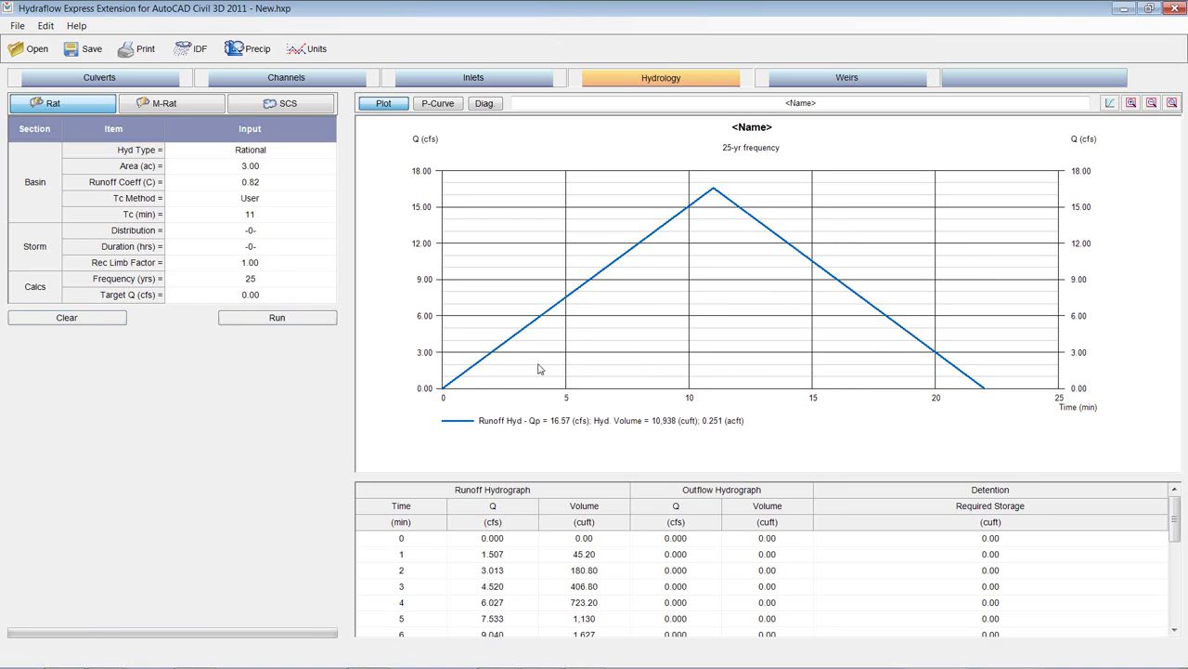
# Step through the hydrograph table rows to mark the 16.57 cfs peak at minute 11
pyautogui.click(432, 555)
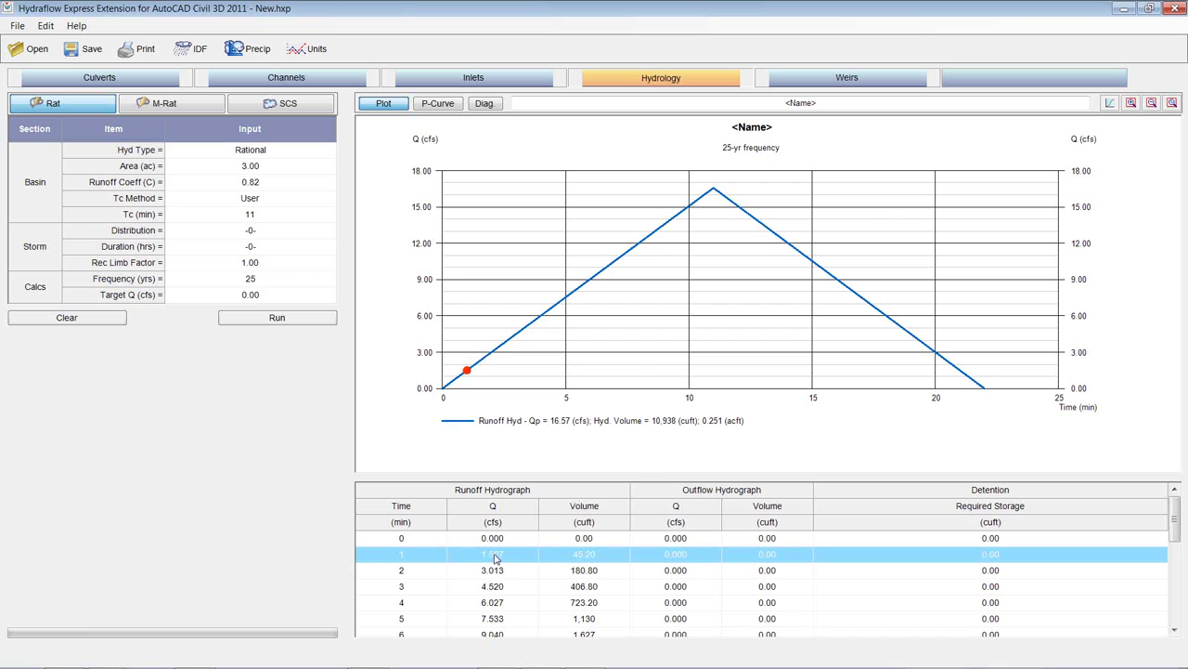
pyautogui.click(734, 574)
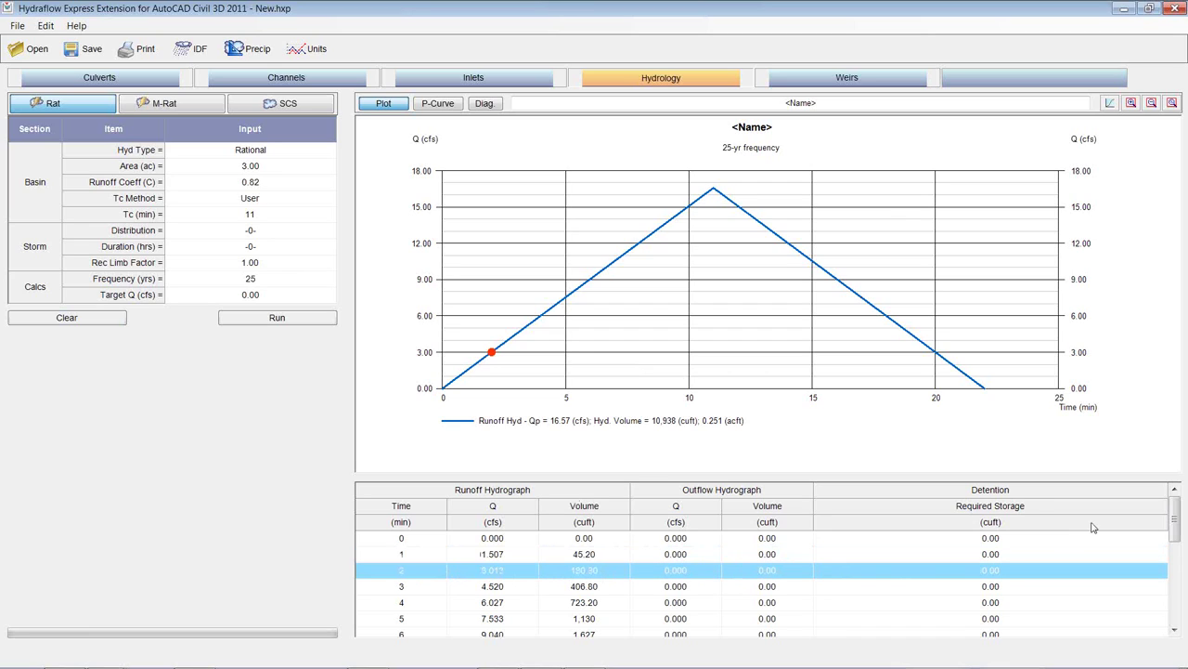
pyautogui.moveTo(1181, 520); pyautogui.dragTo(1181, 573)
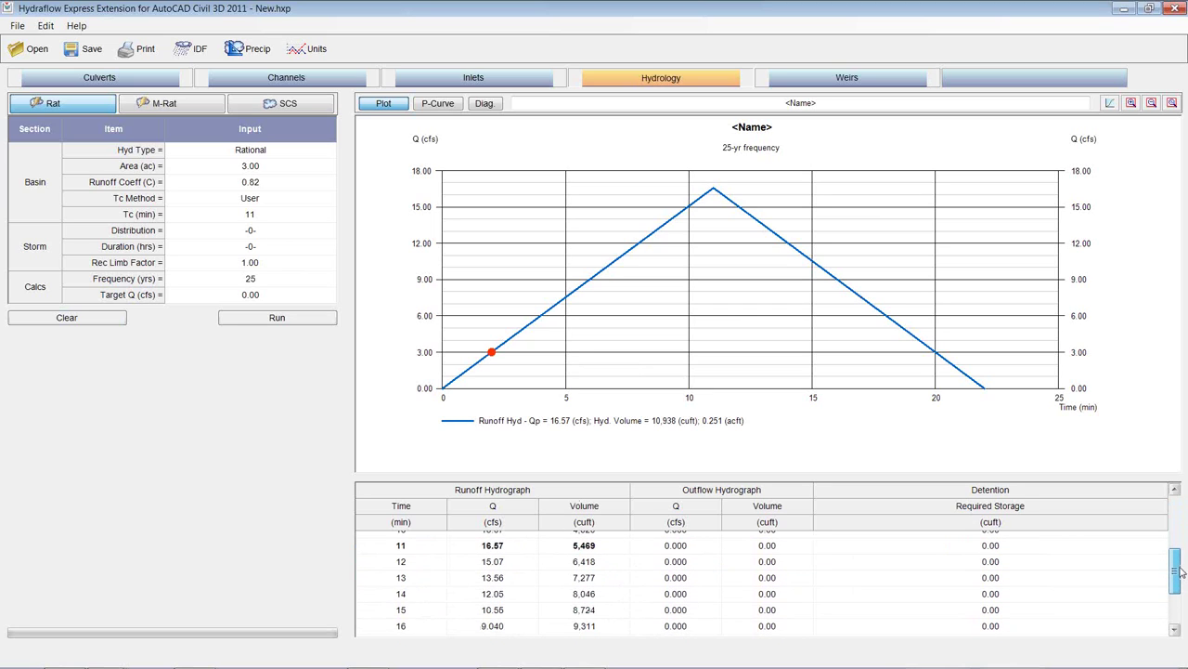
pyautogui.moveTo(1181, 572); pyautogui.dragTo(1179, 561)
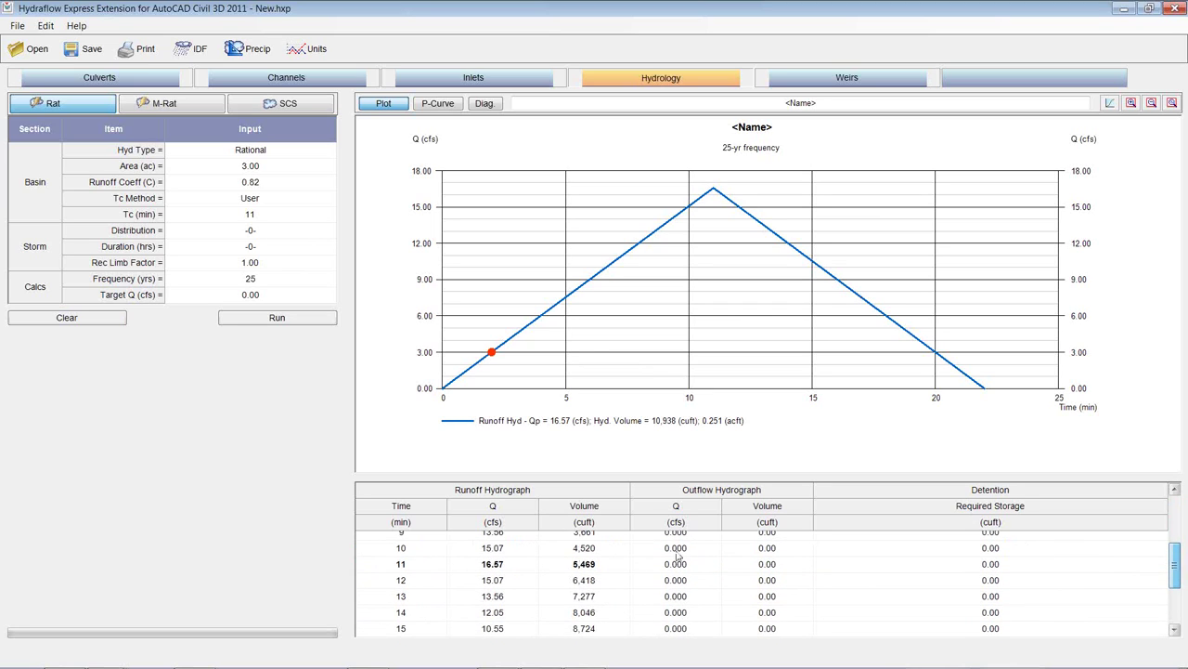
pyautogui.click(414, 563)
pyautogui.click(494, 581)
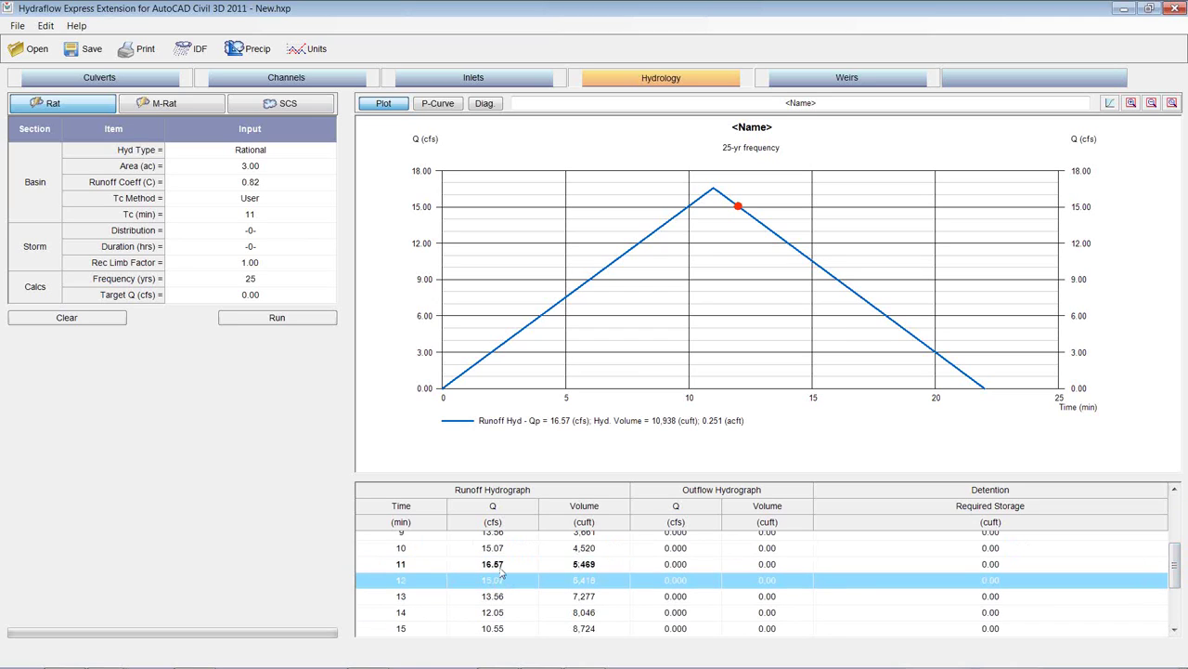
pyautogui.click(499, 568)
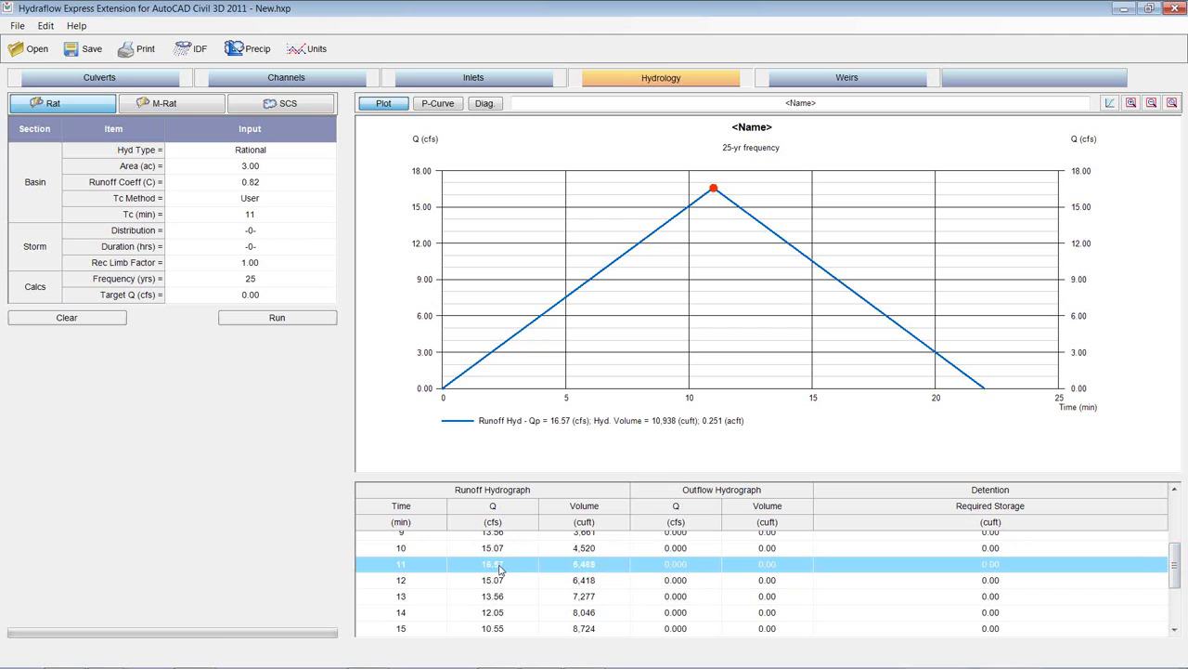
# Switch to Weirs, then review the IDF coefficients, table and graph before closing the dialog
pyautogui.click(825, 81)
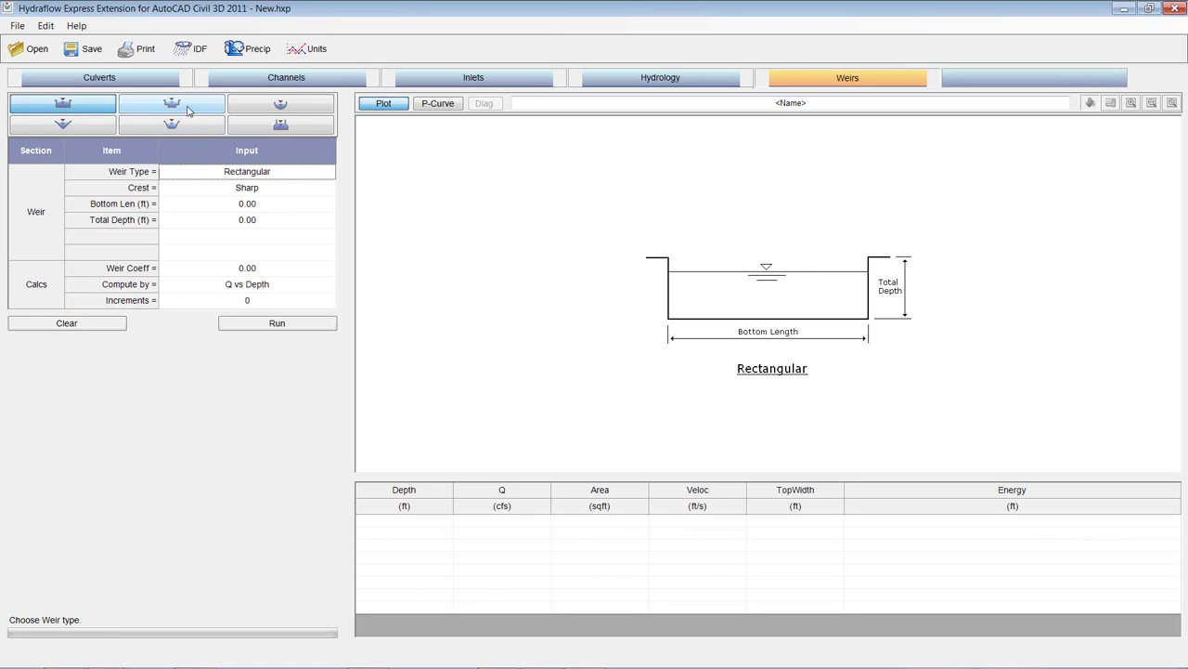
pyautogui.click(183, 53)
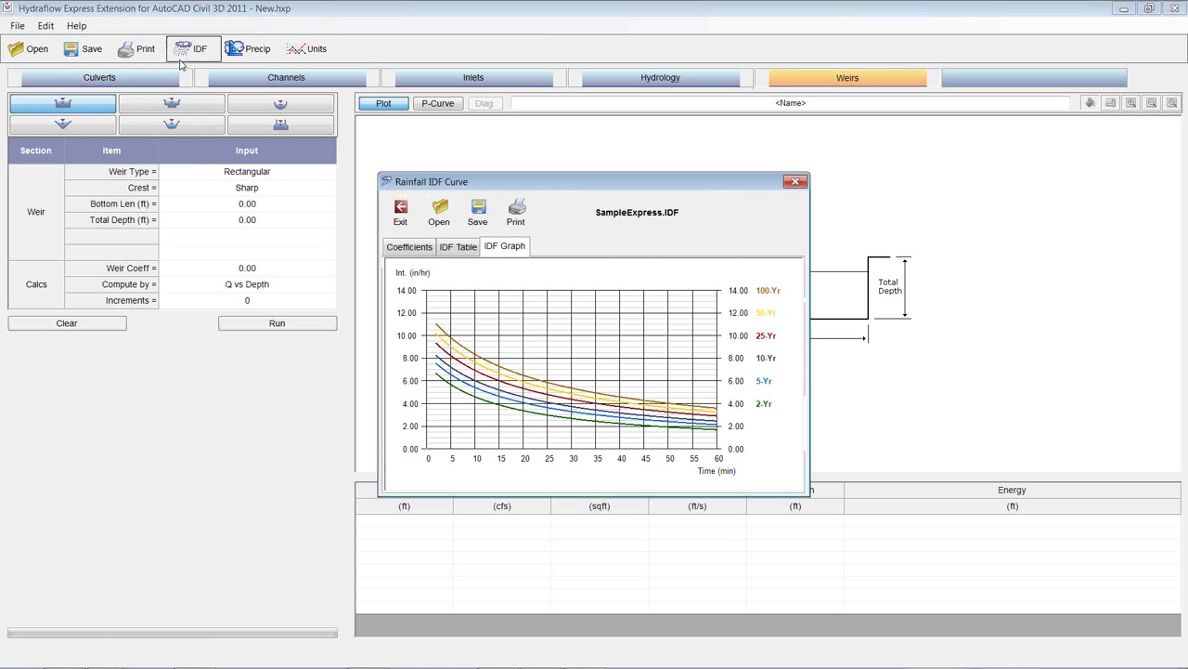
pyautogui.click(415, 248)
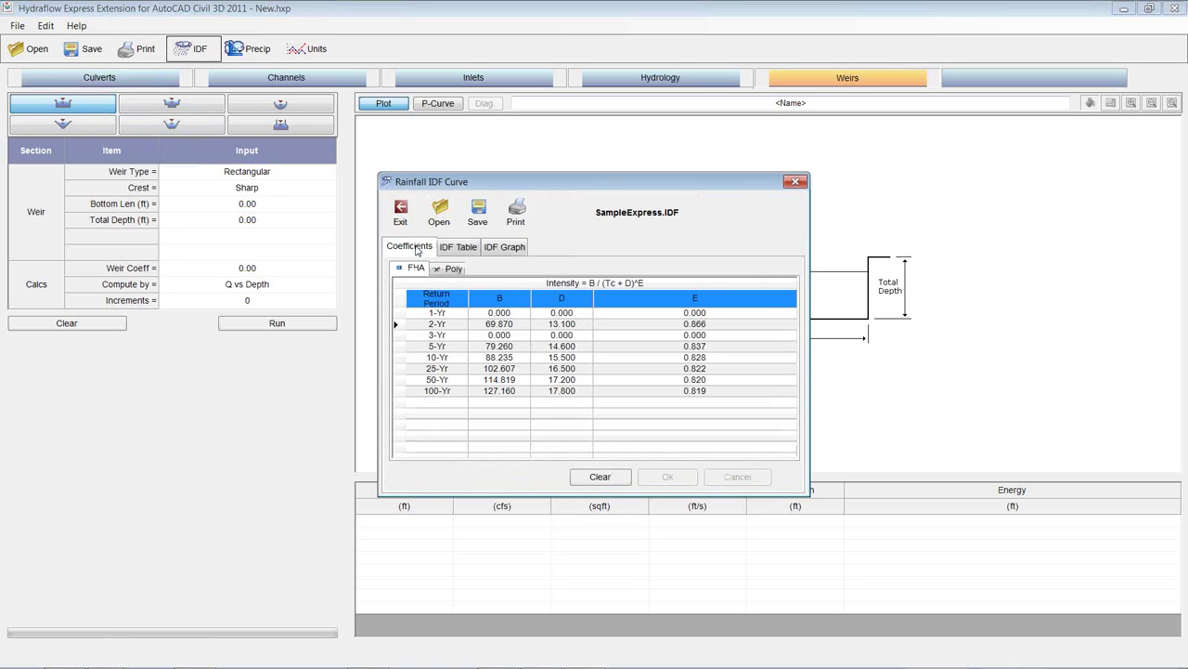
pyautogui.click(458, 247)
pyautogui.click(509, 247)
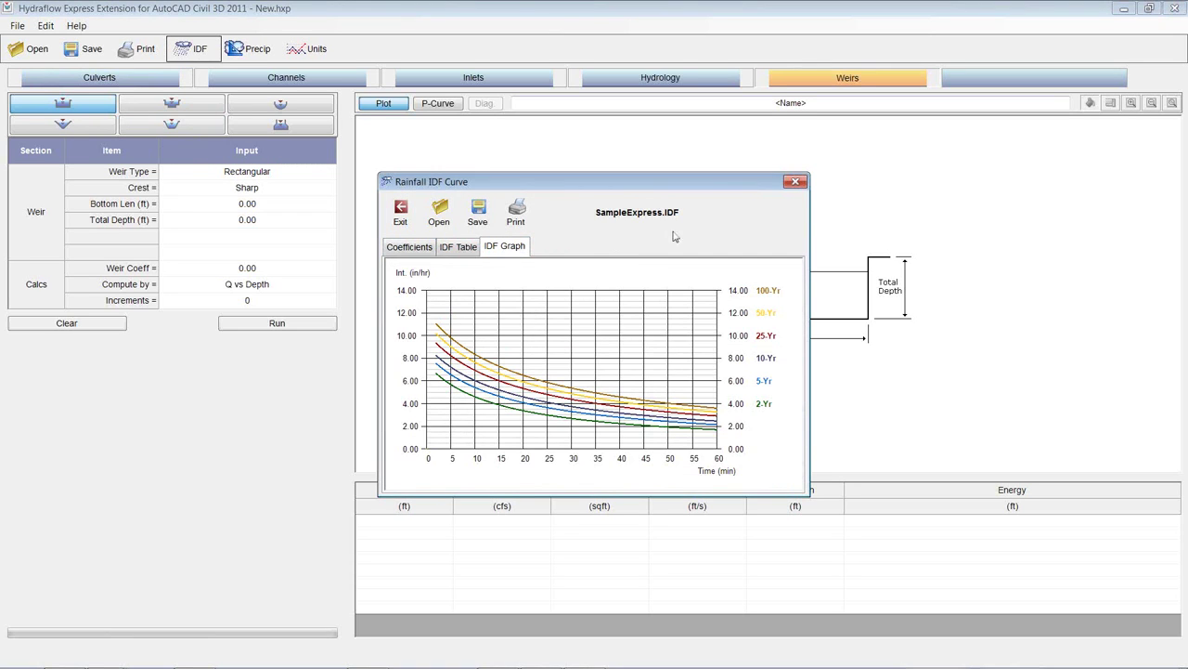
pyautogui.click(794, 184)
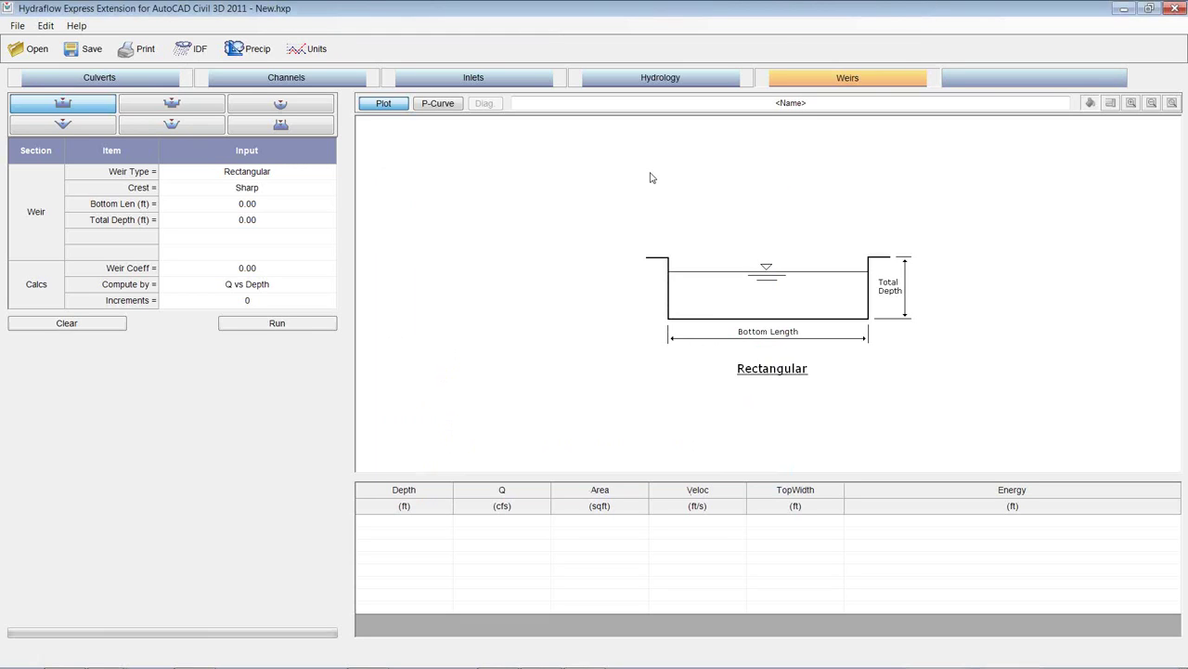
# Cycle through Culverts and Inlets back to Channels, showing the 7 cfs gutter run
pyautogui.click(119, 82)
pyautogui.click(473, 79)
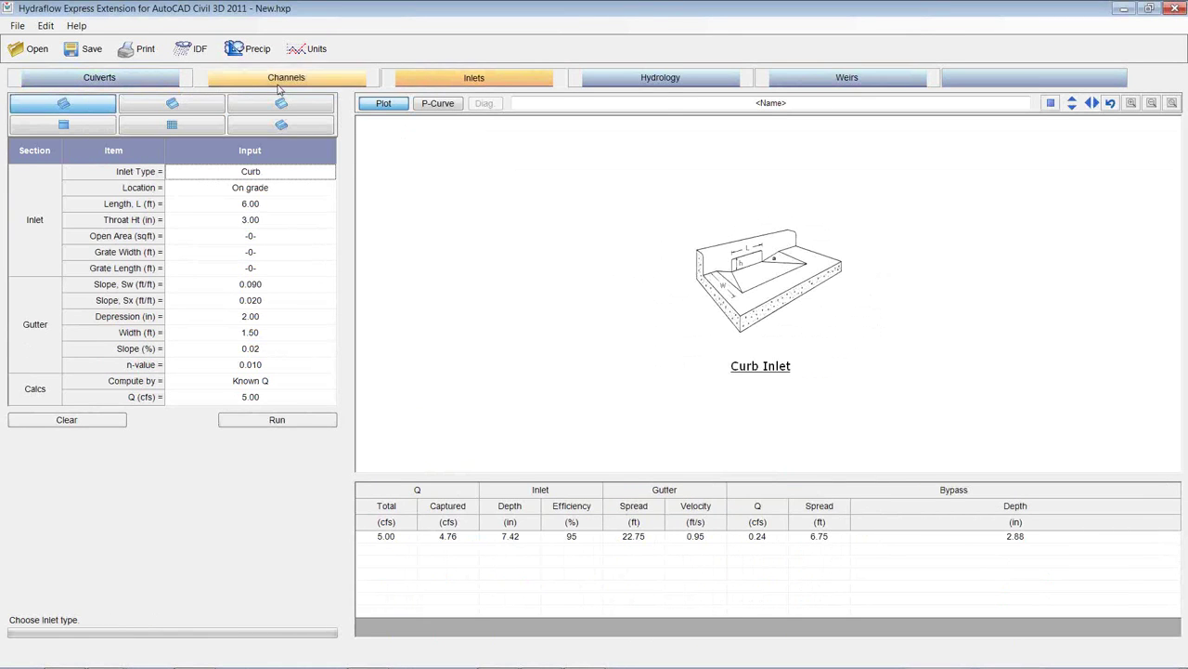
pyautogui.click(279, 79)
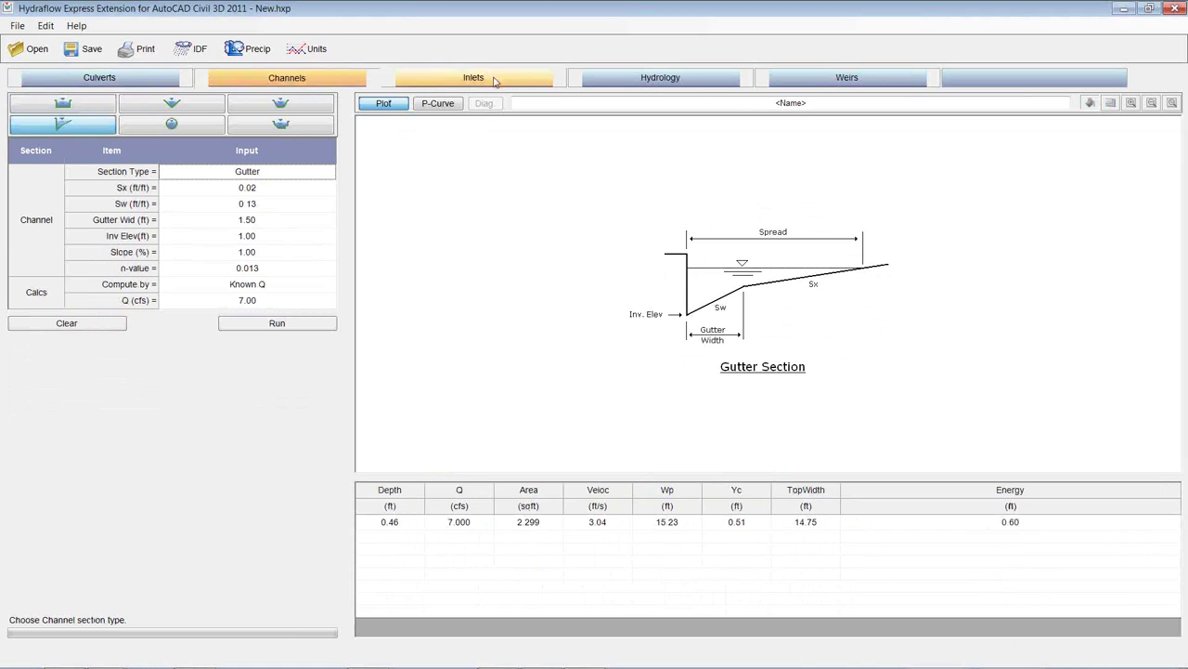